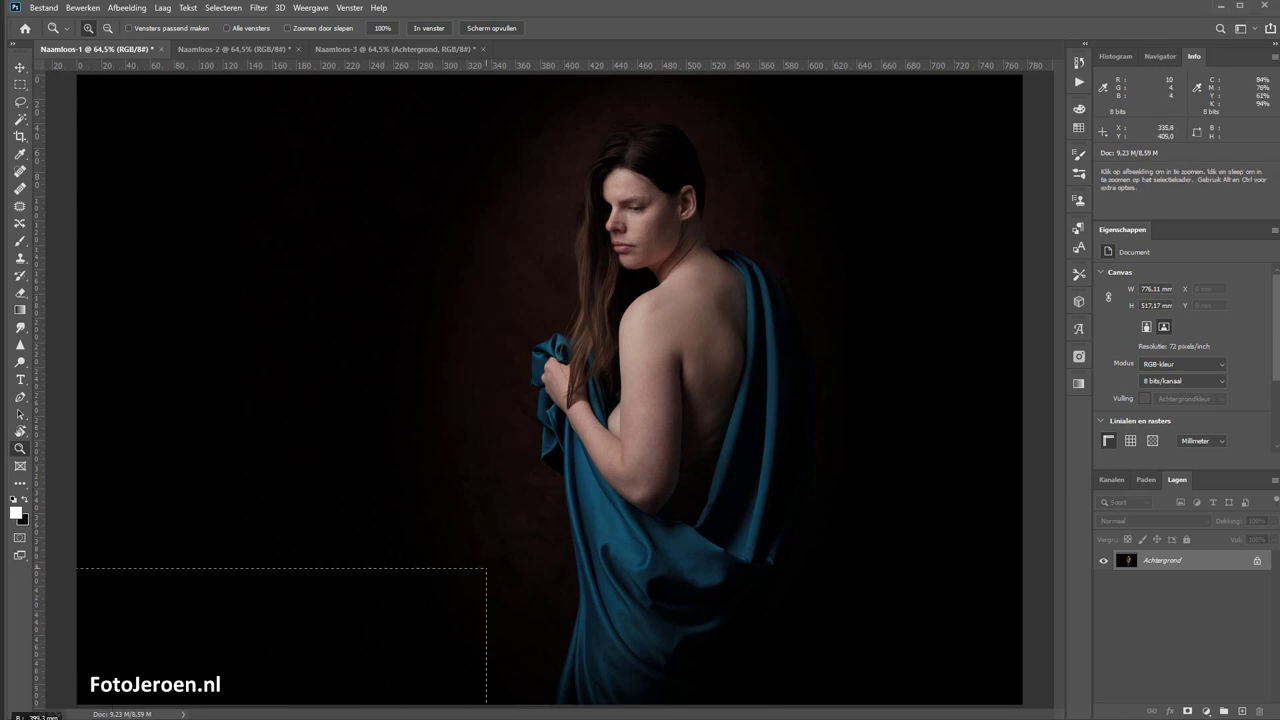
Clone-stamp dark background over the FotoJeroen.nl text in the first portrait's lower-left corner.
left_click_drag(487, 569, 77, 705)
left_click_drag(336, 591, 553, 591)
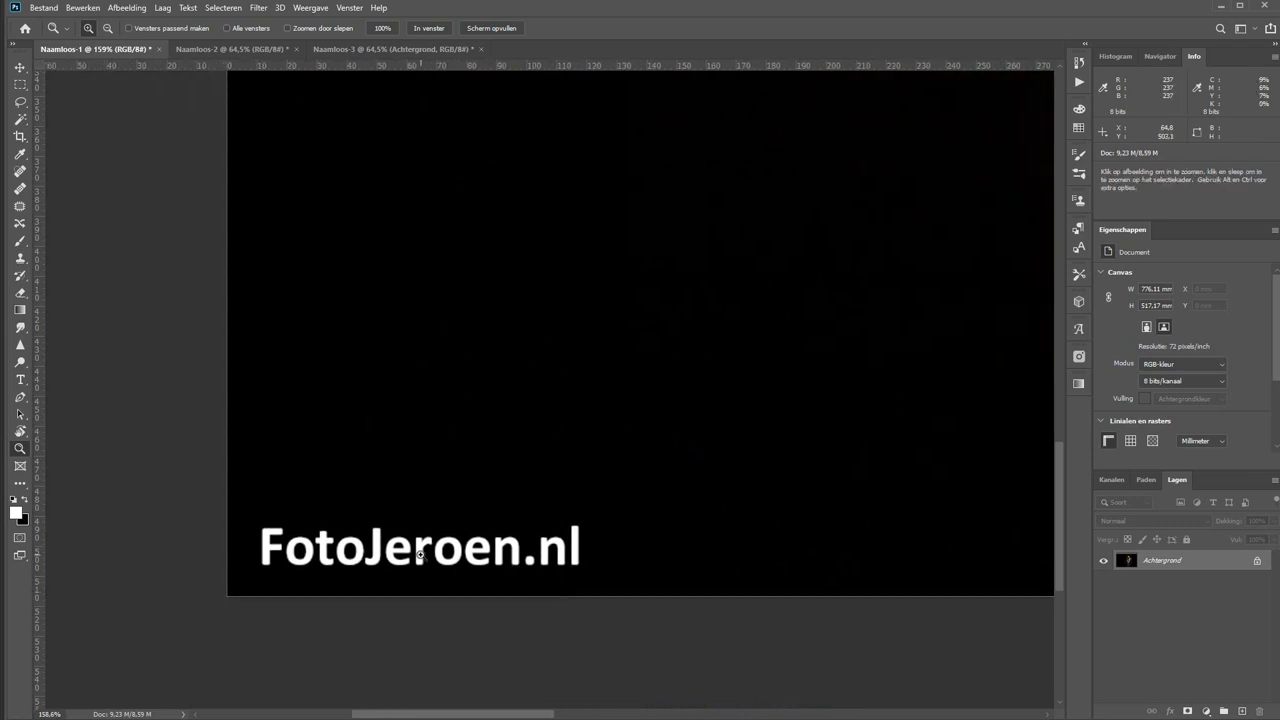
key("s")
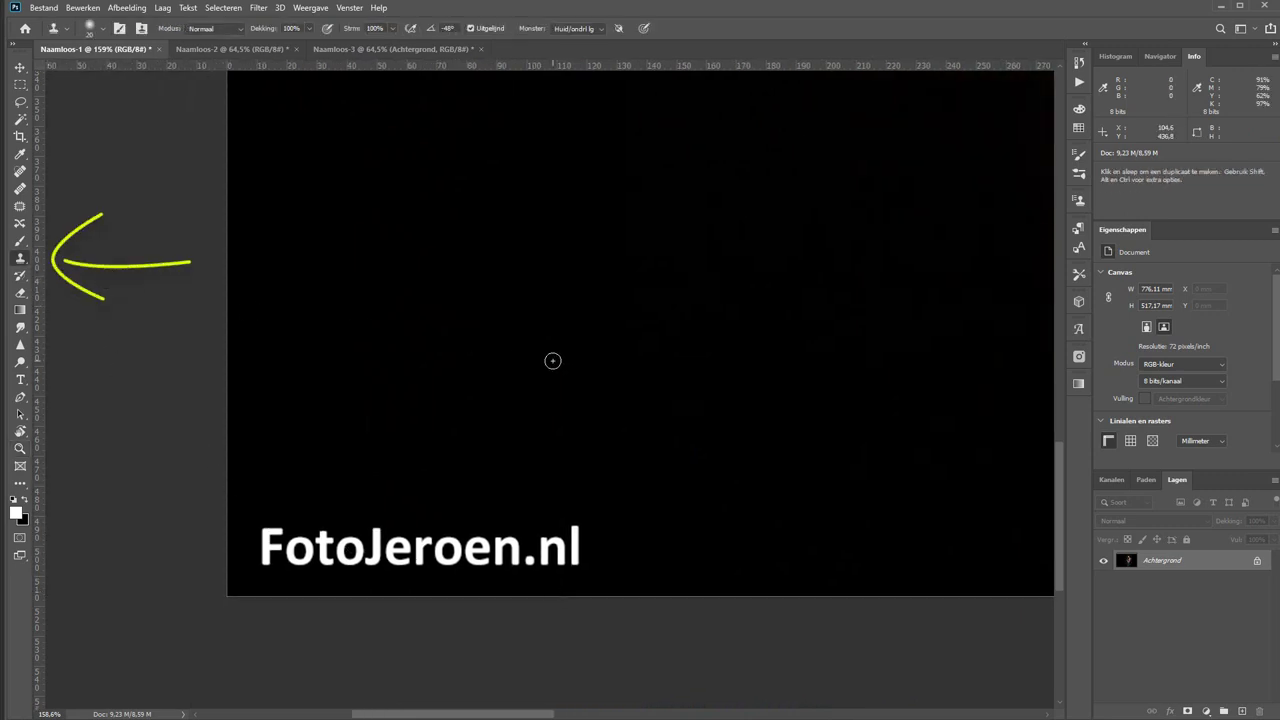
right_click(551, 360)
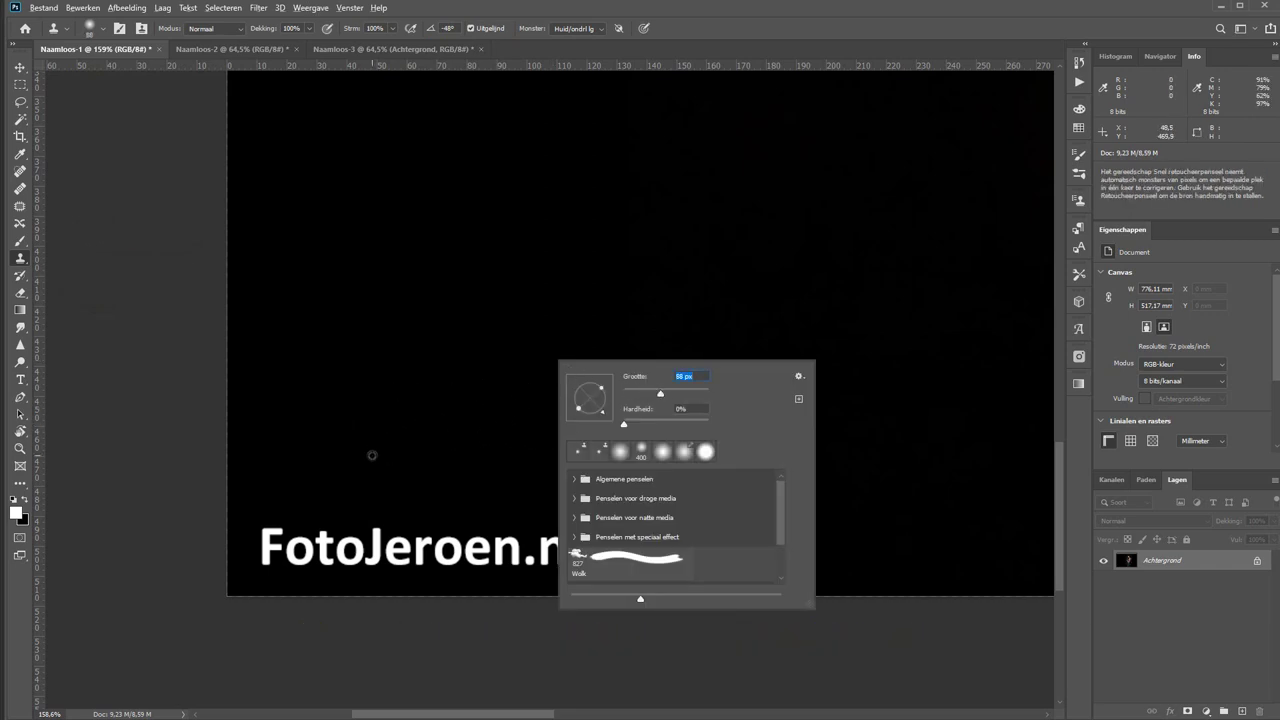
key("Return")
mouse_move(371, 539)
left_mouse_down()
mouse_move(257, 531)
mouse_move(634, 557)
mouse_move(525, 542)
left_mouse_up()
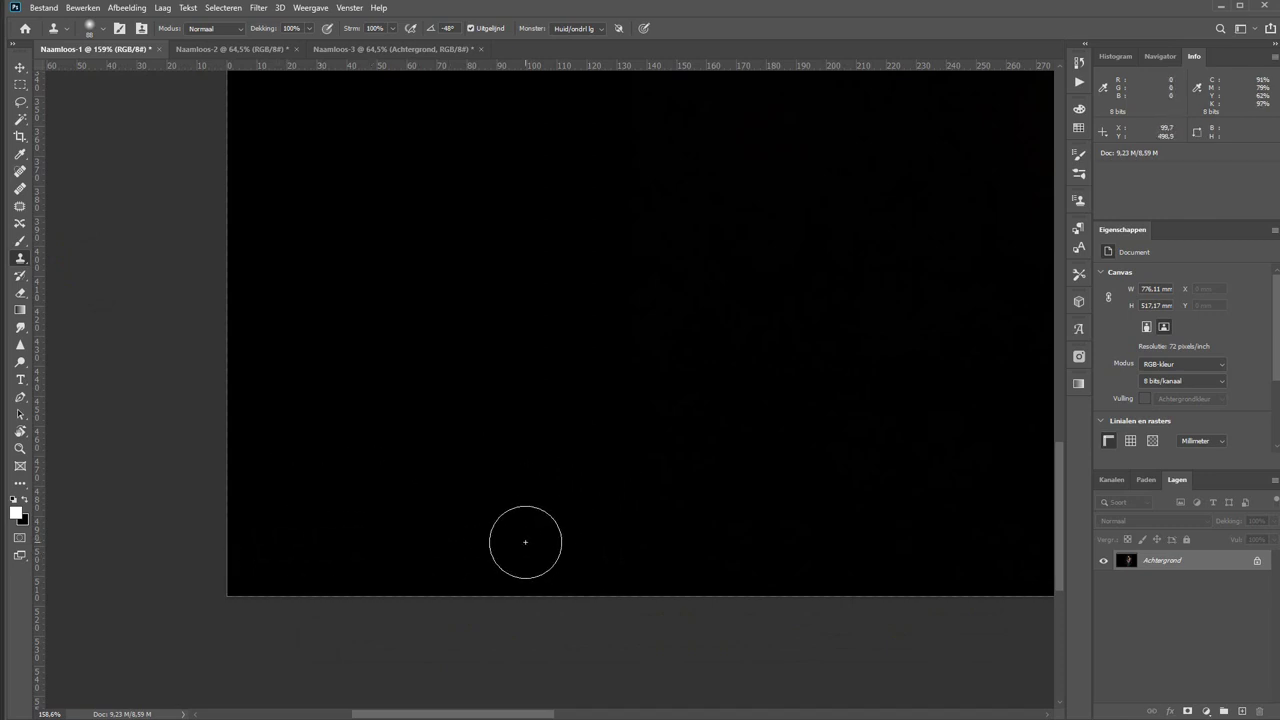
key("ctrl+0")
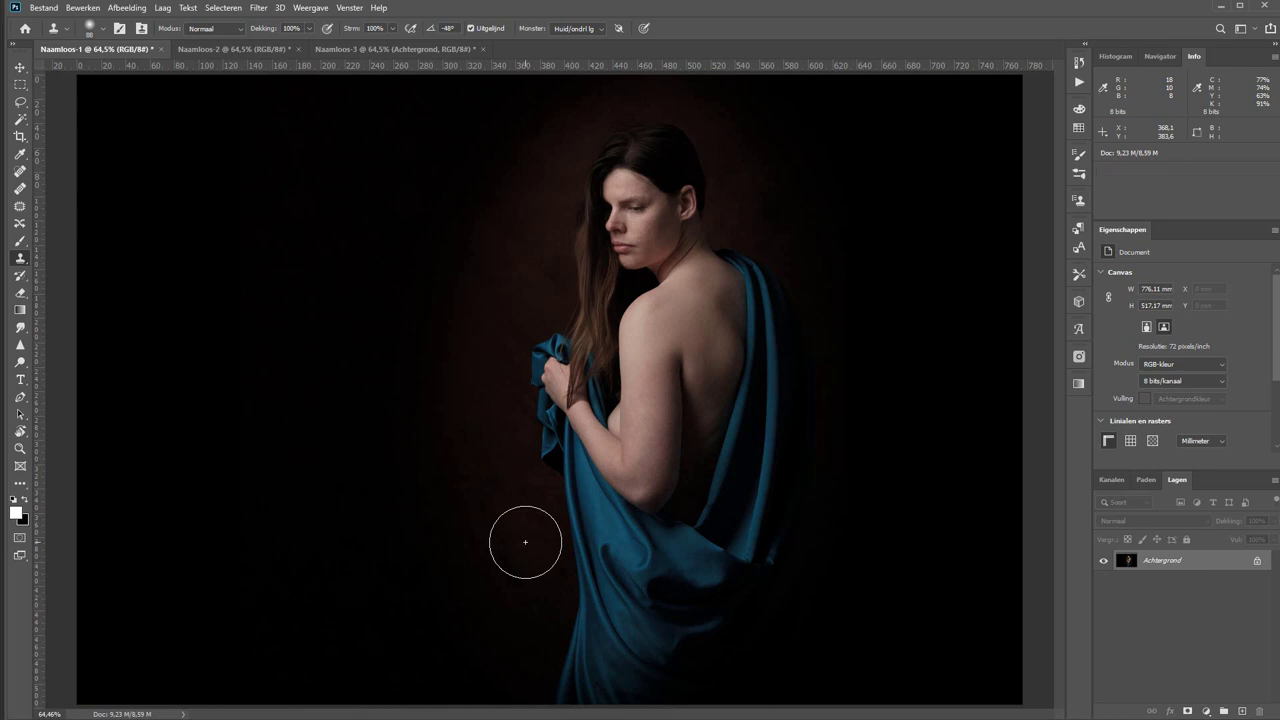
Bring up the Naamloos-2 portrait with its large central FotoJeroen.nl watermark.
left_click(232, 49)
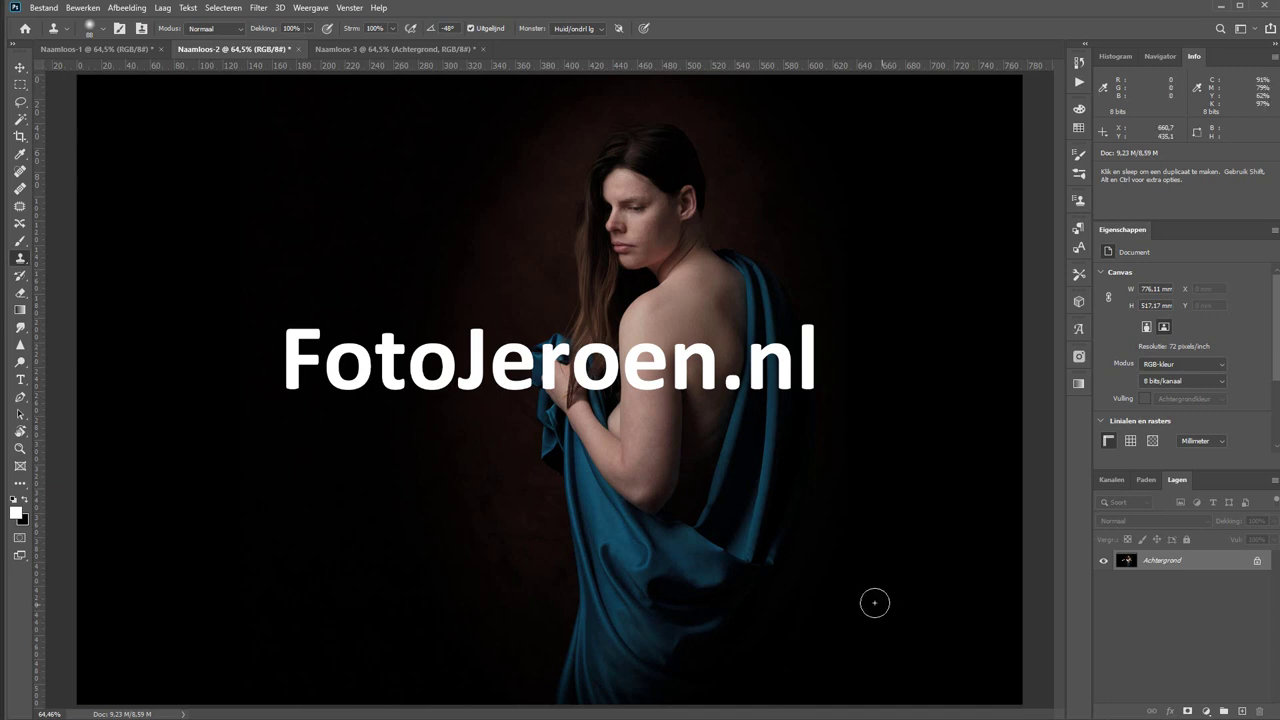
Try cloning over the o in Foto, undo it, and zoom in on the watermark.
left_click(283, 327, "alt")
left_click(352, 371)
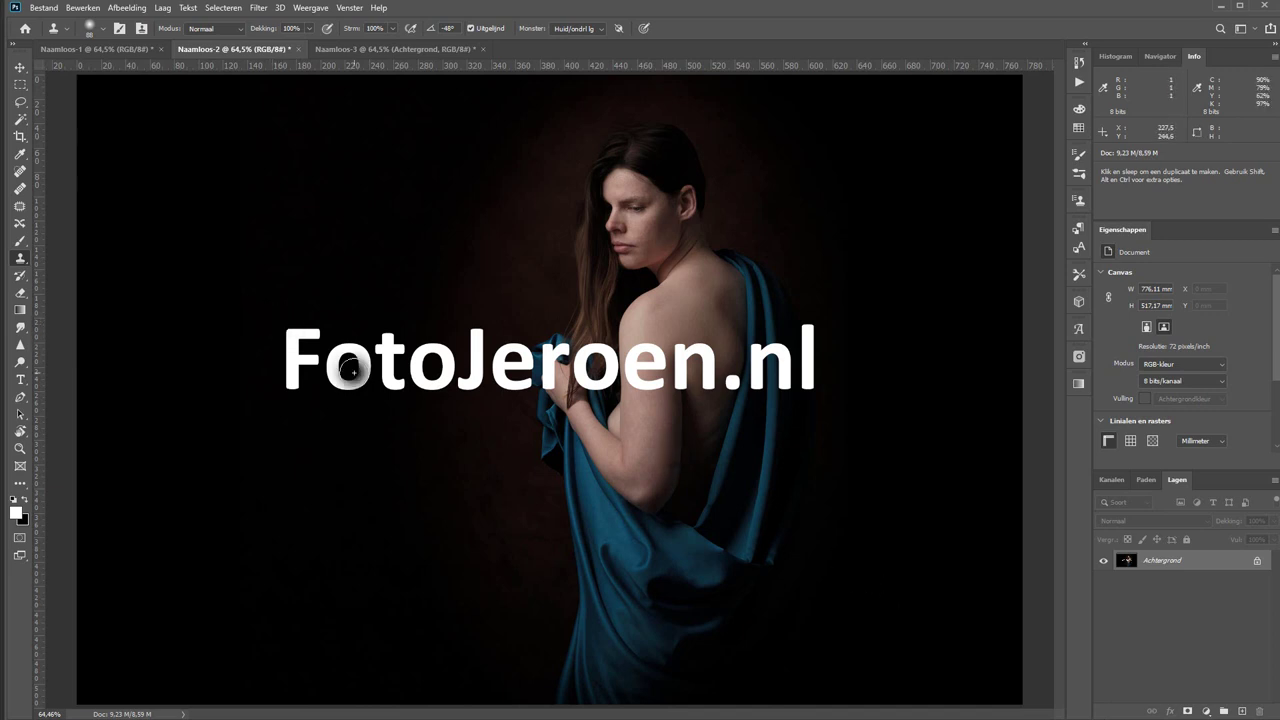
key("ctrl+z")
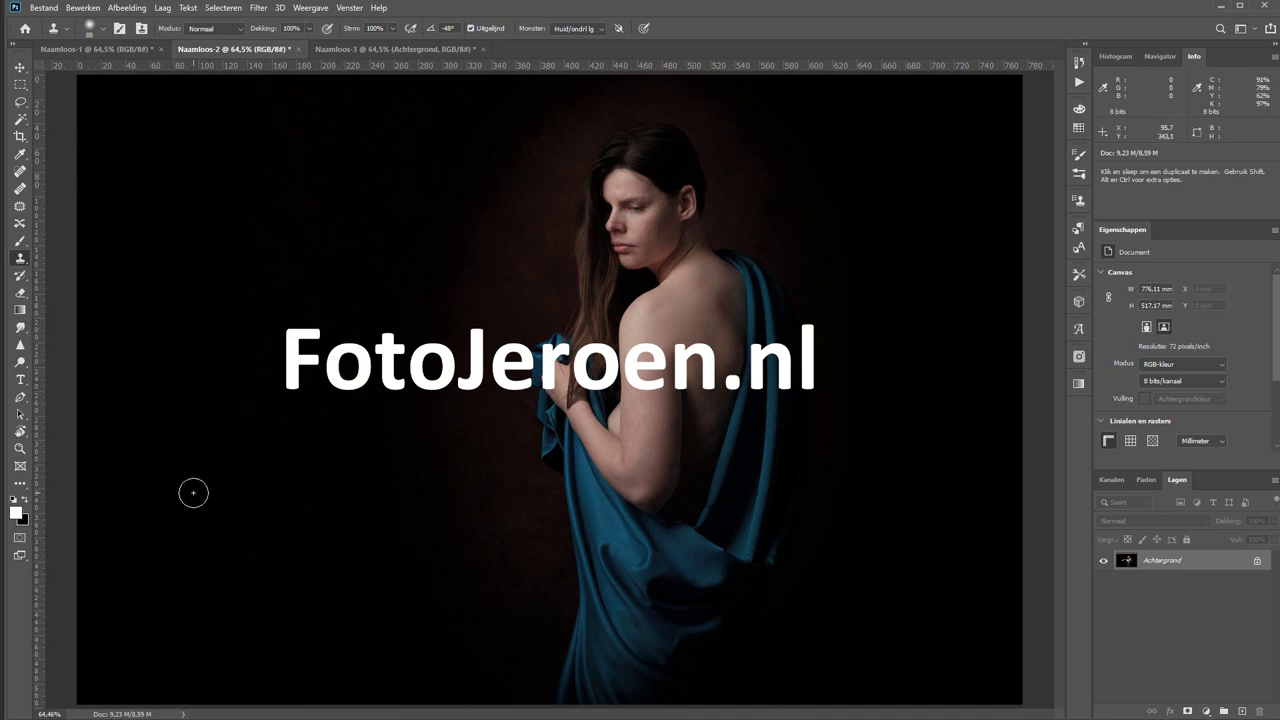
left_click(20, 120)
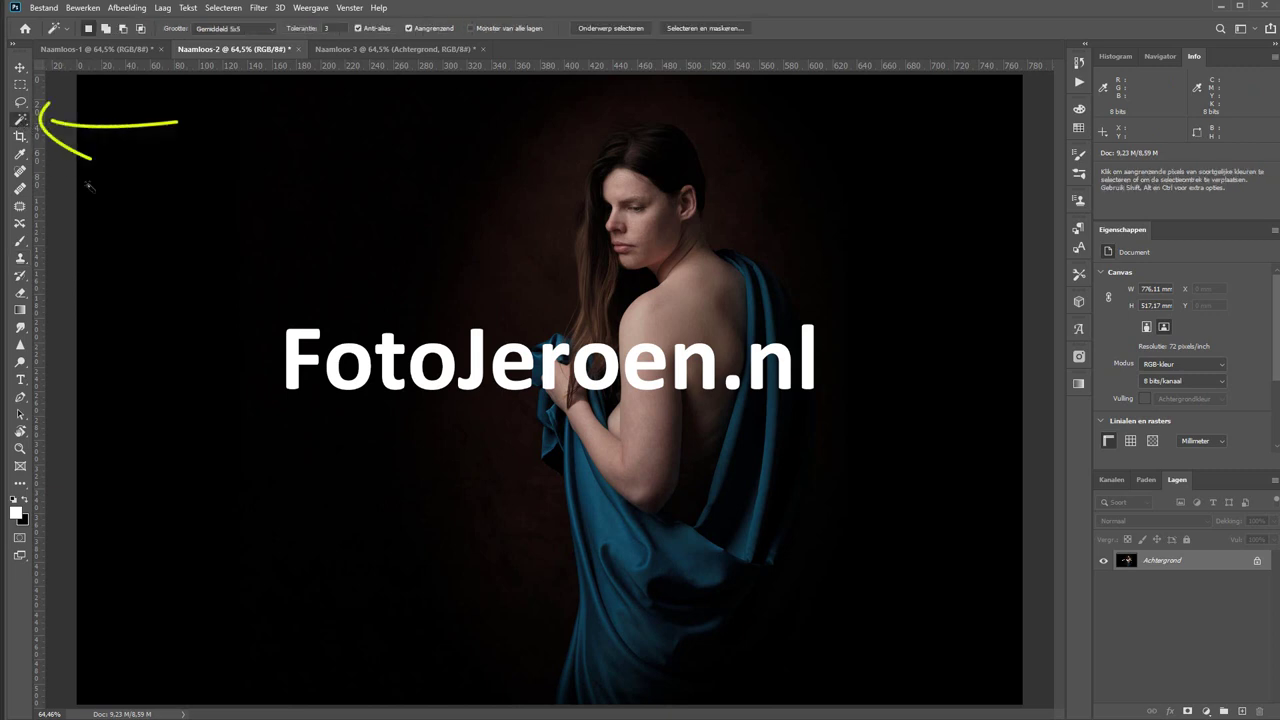
key("z")
left_click(528, 363)
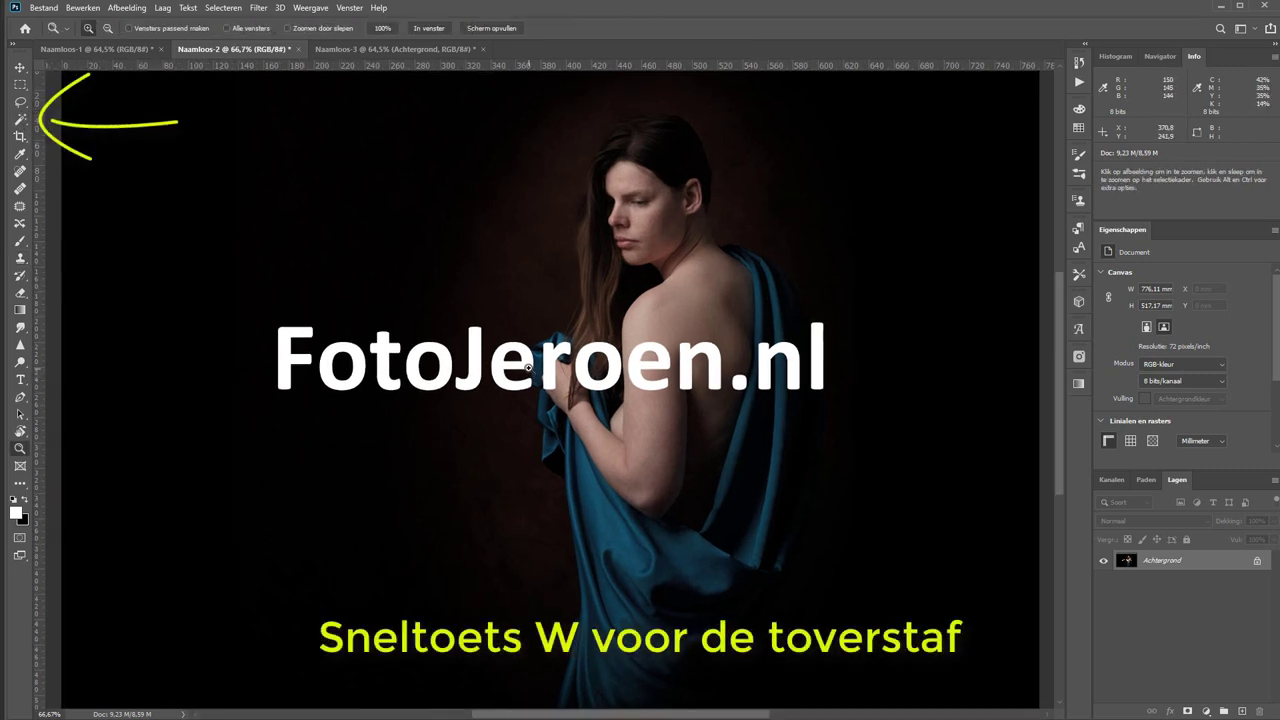
Magic-wand select the white letter e over the arm and zoom in closely on it.
key("w")
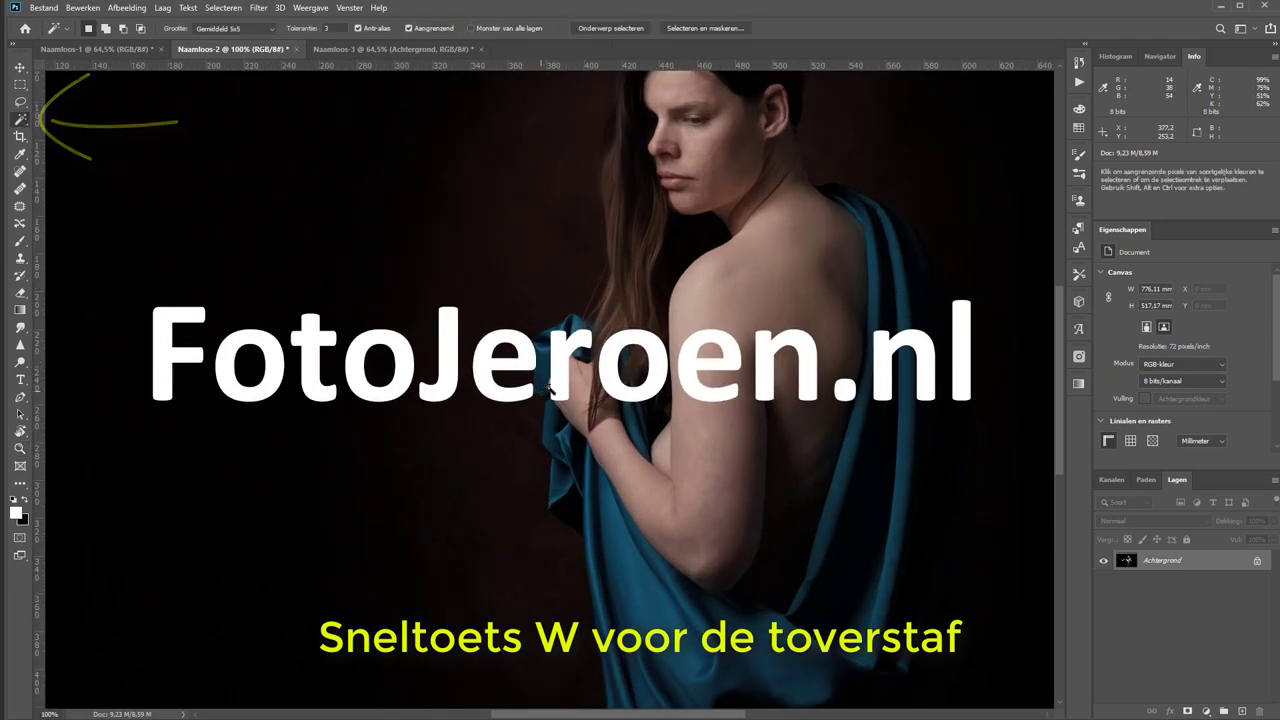
left_click(686, 366)
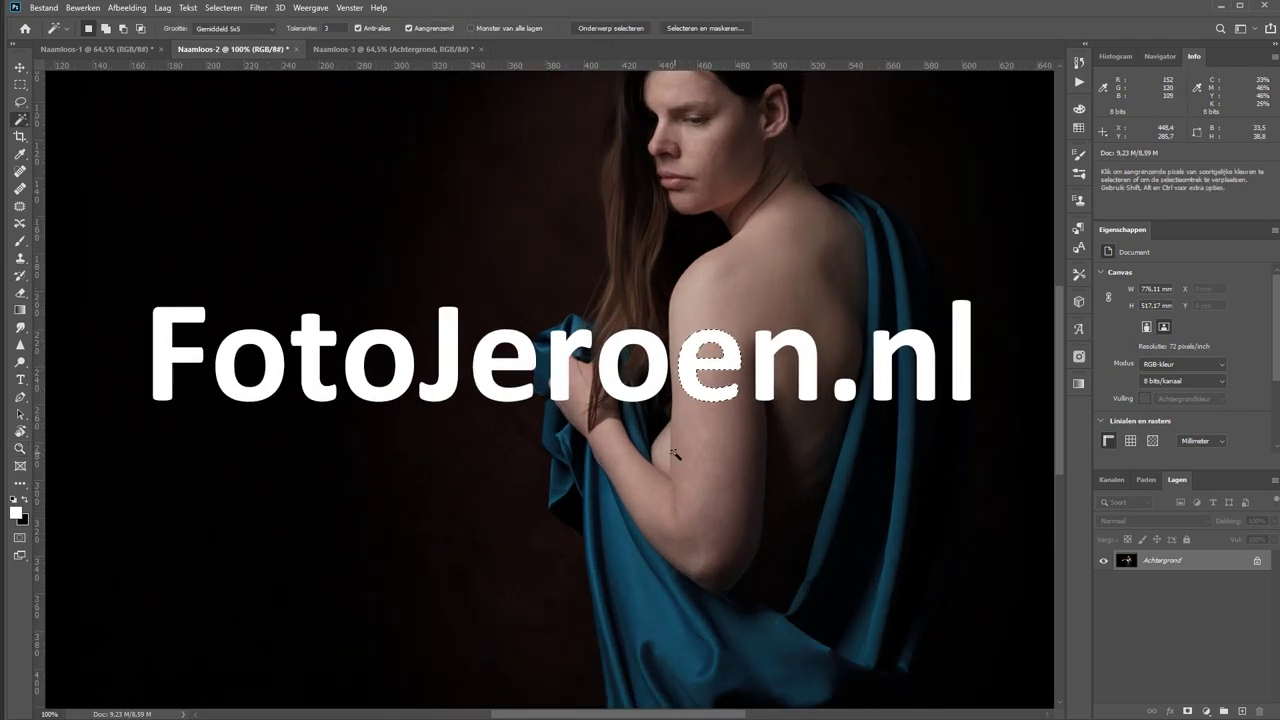
key("z")
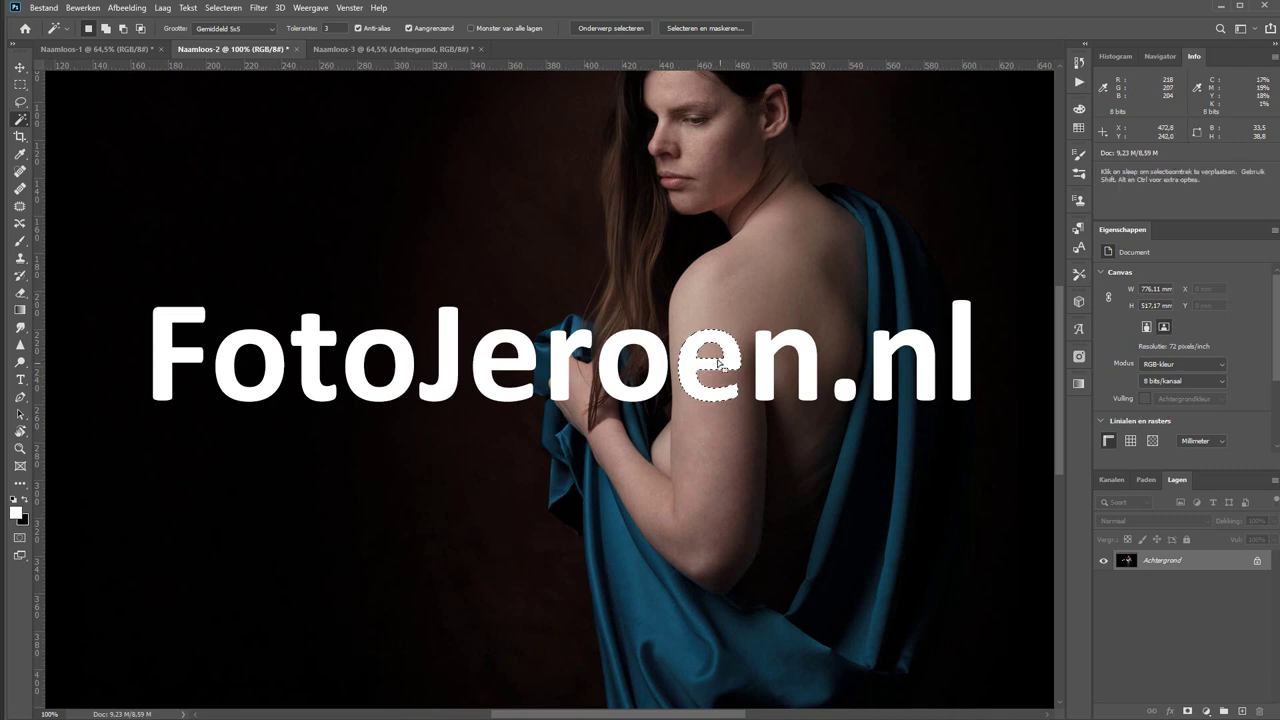
left_click(697, 366)
left_click(702, 370)
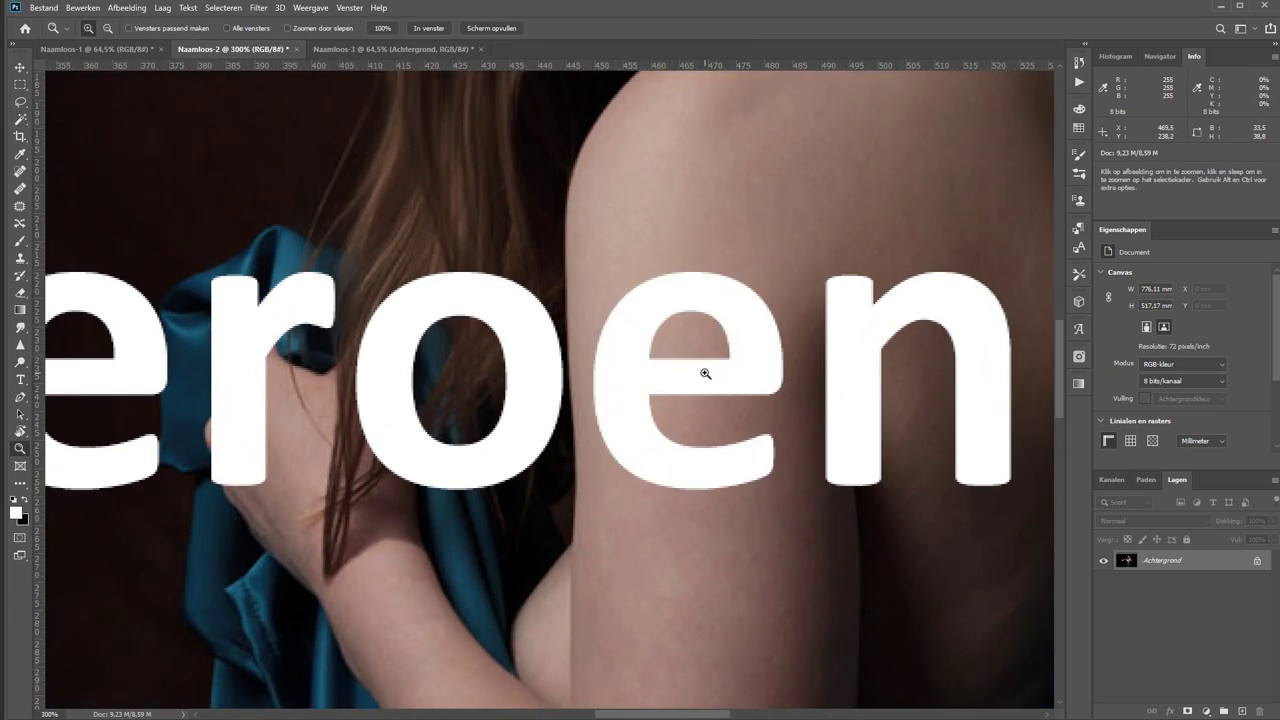
left_click(705, 373)
left_click(705, 373)
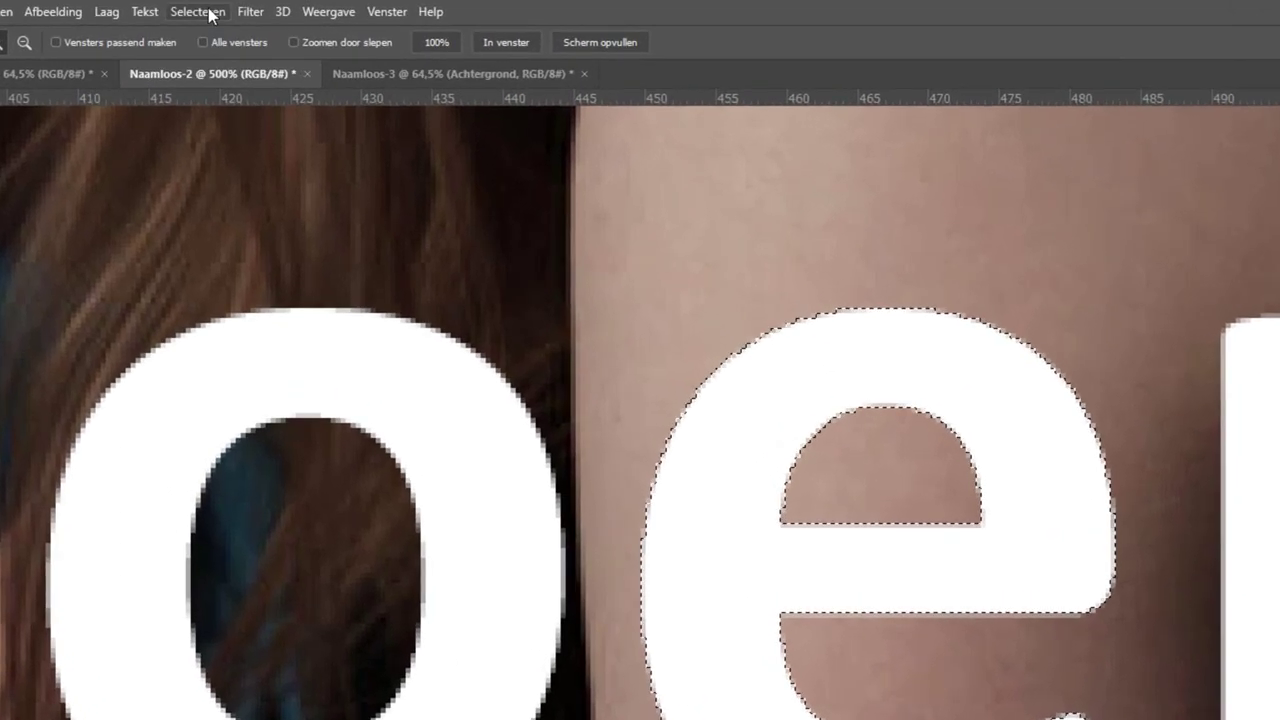
Use Selecteren > Gelijkend to add all similar white letters, then fit the photo on screen.
left_click(229, 8)
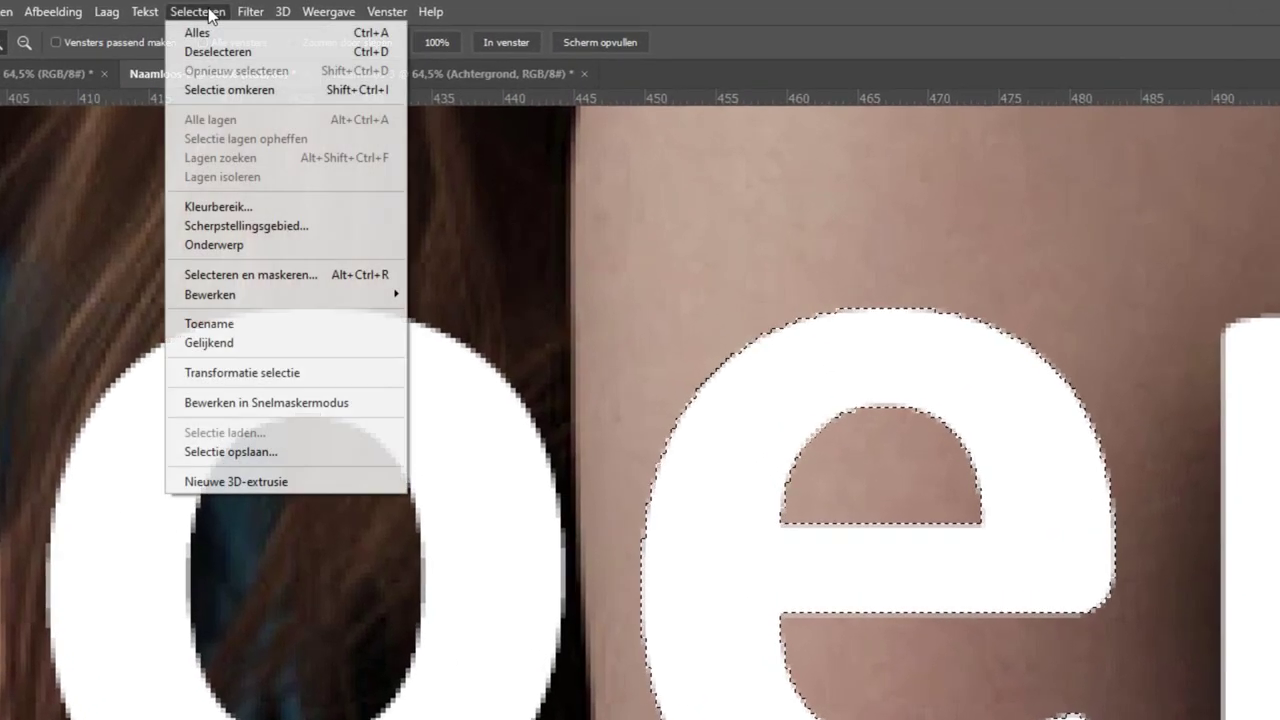
left_click(311, 350)
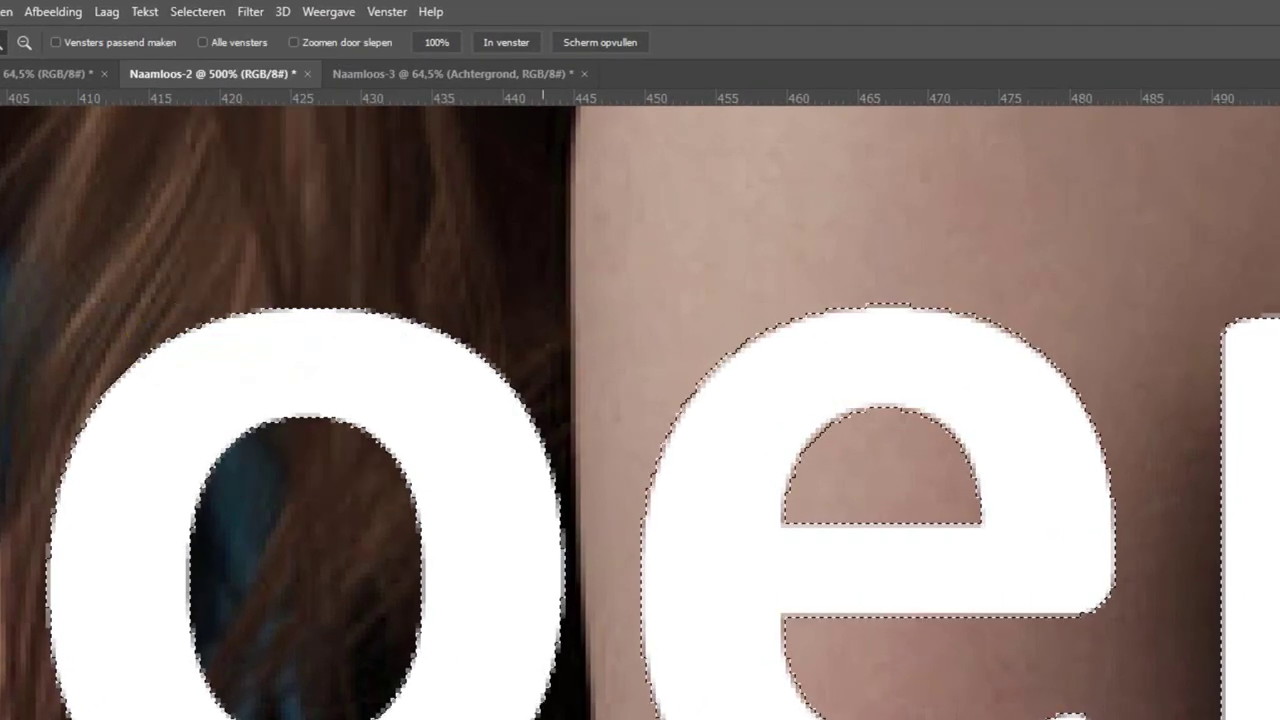
scroll(640, 400, "right", 5)
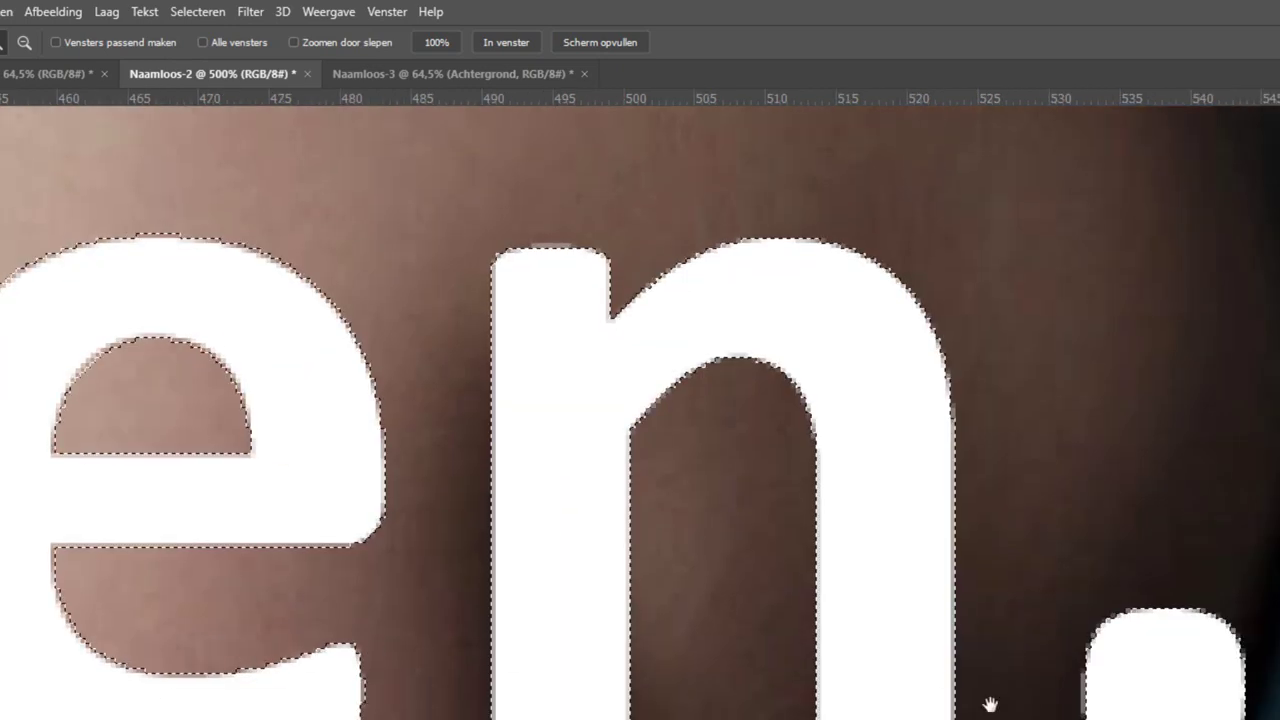
key("ctrl+0")
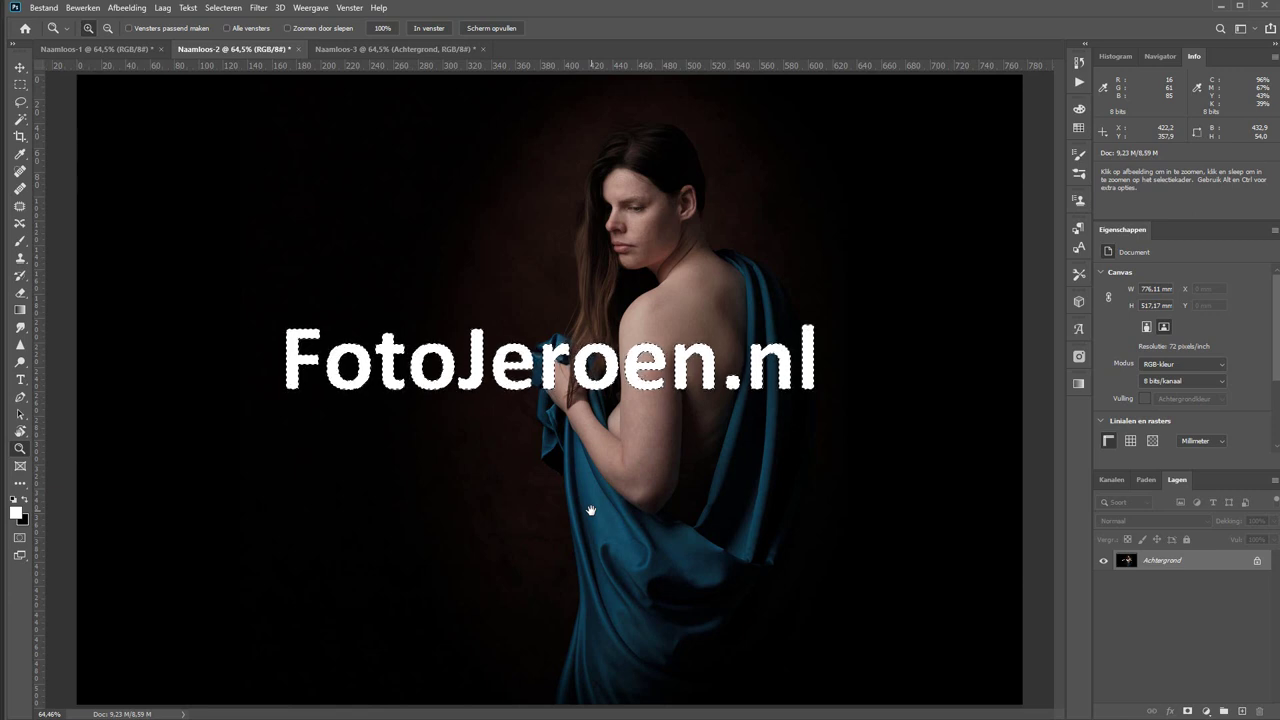
Lasso the woman's head area into the selection, then subtract it again.
key("l")
mouse_move(585, 240)
left_mouse_down()
mouse_move(605, 137)
mouse_move(712, 236)
left_mouse_up()
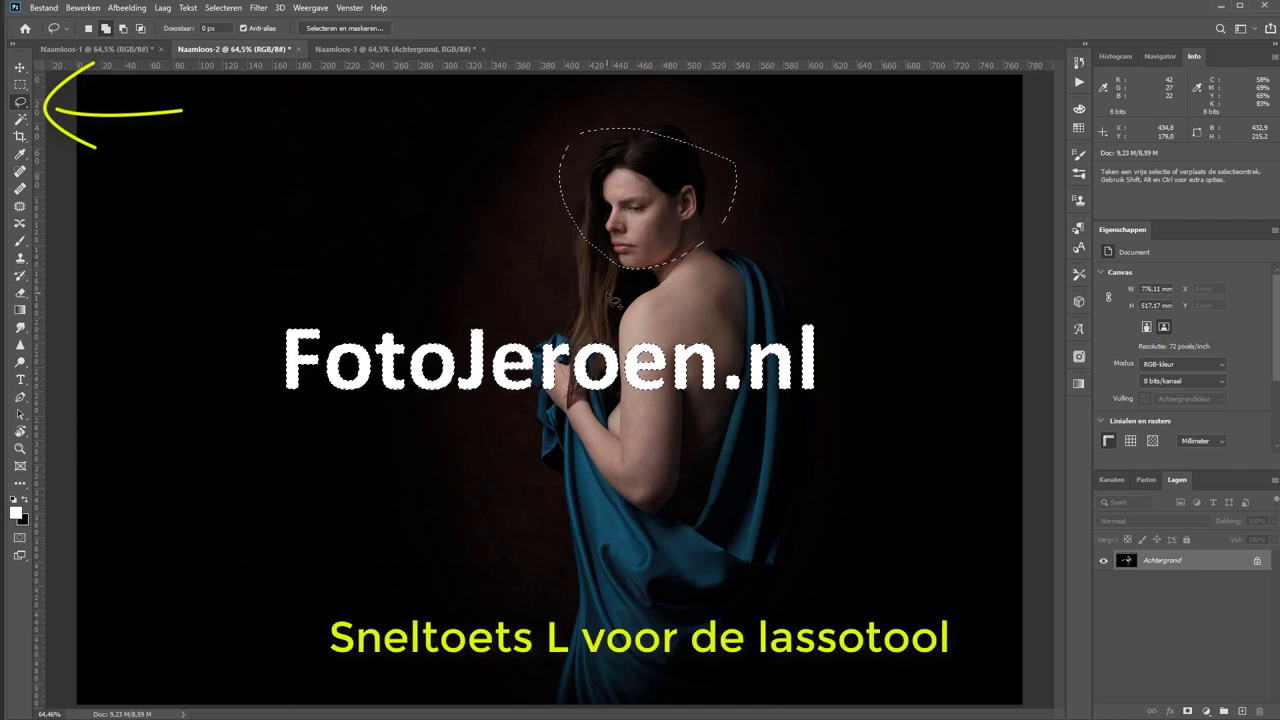
key("alt")
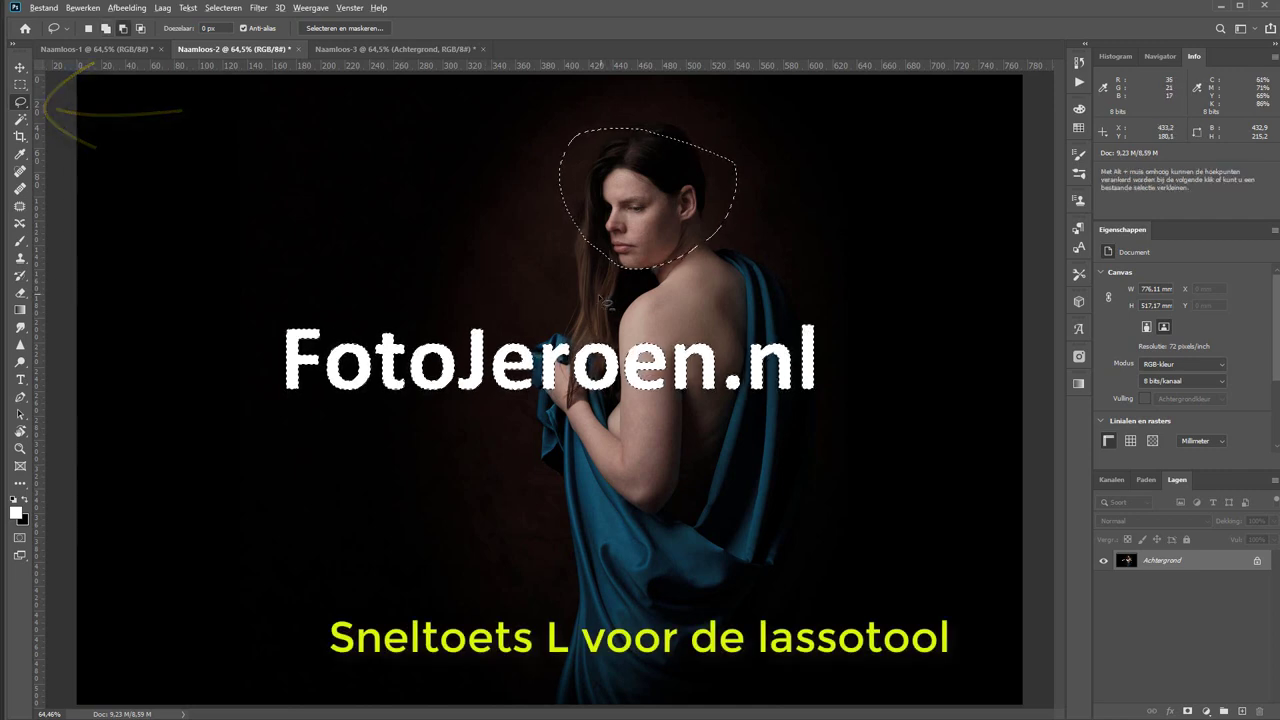
mouse_move(600, 282)
left_mouse_down()
mouse_move(657, 102)
mouse_move(645, 303)
left_mouse_up()
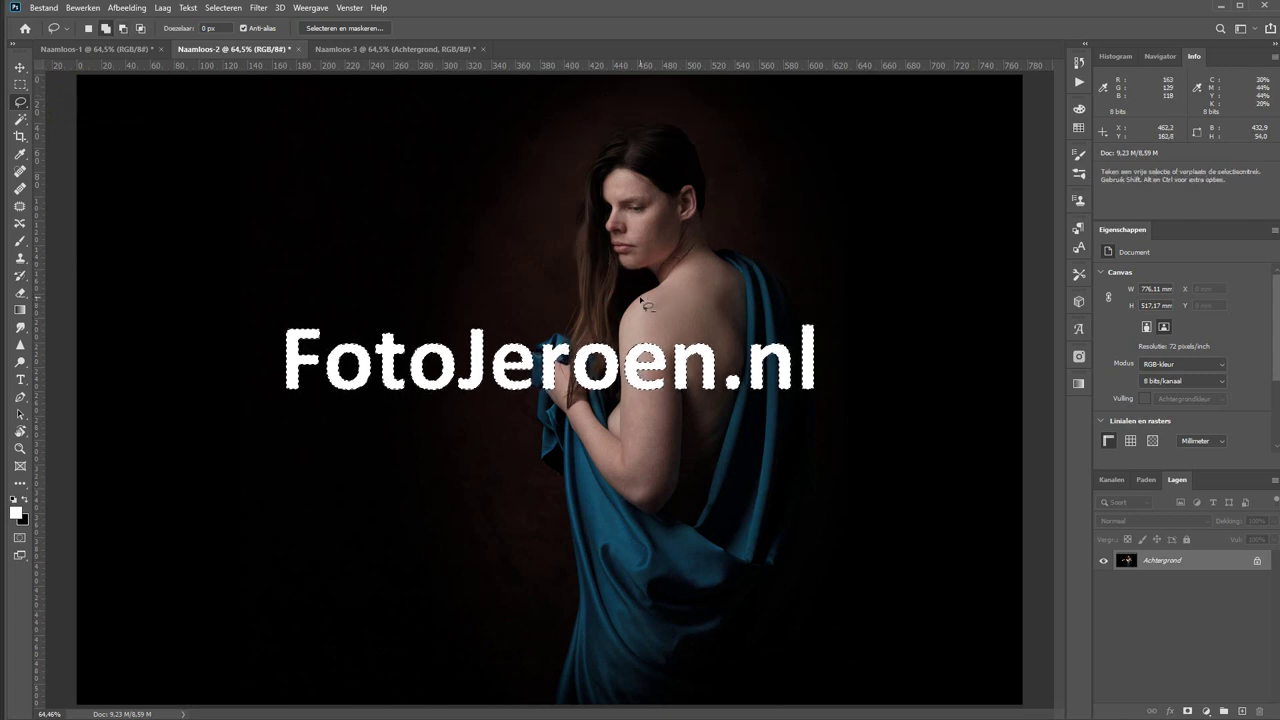
Zoom in on the e of Jeroen and inspect the selection edges.
key("z")
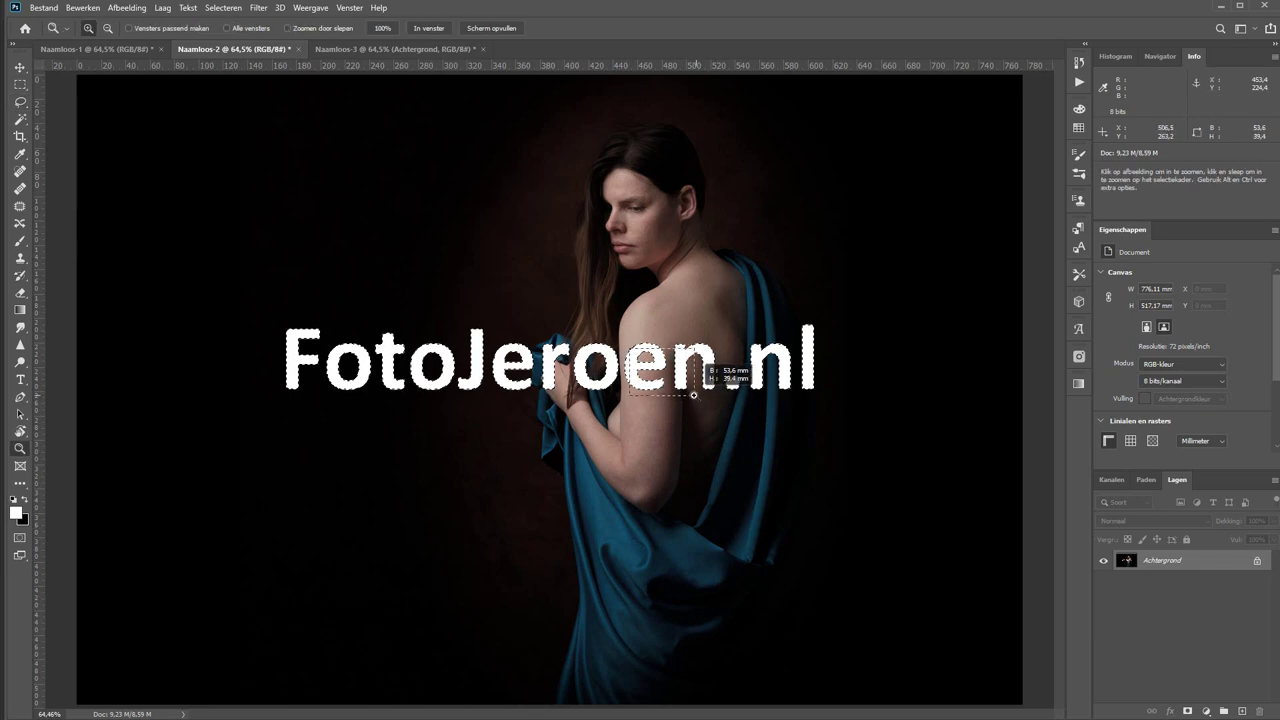
left_click_drag(665, 410, 697, 422)
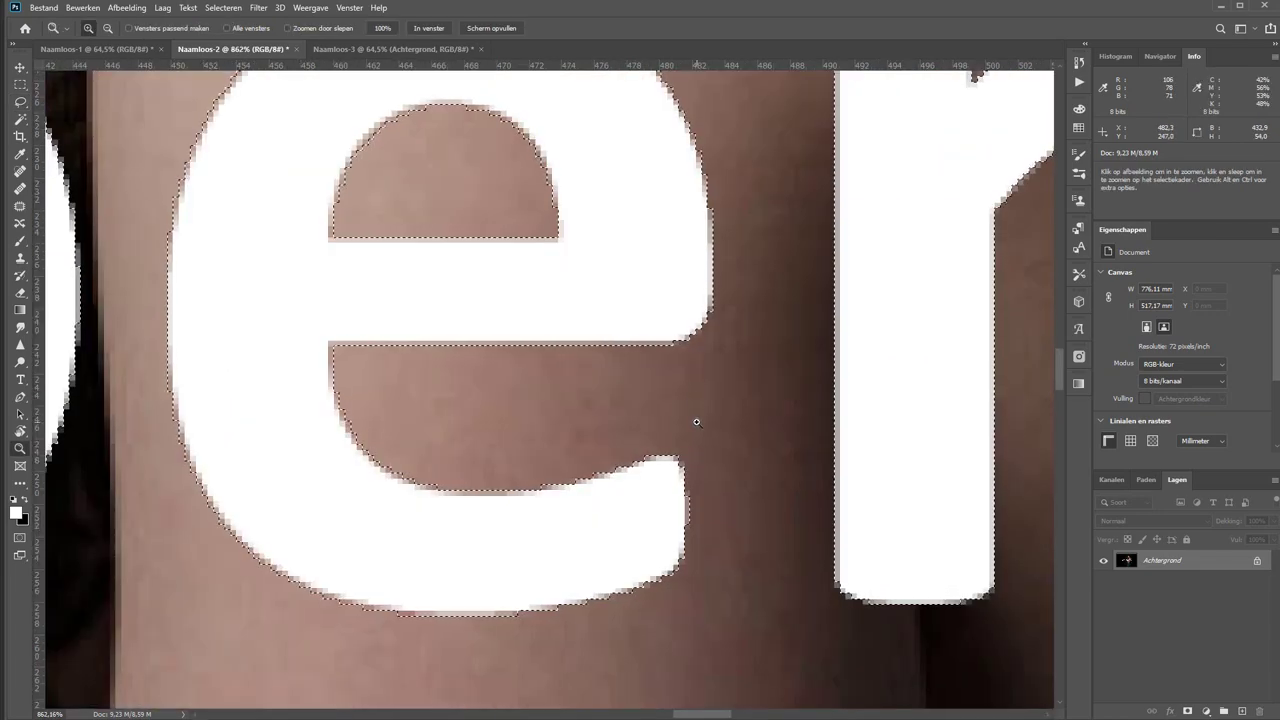
key("ctrl+d")
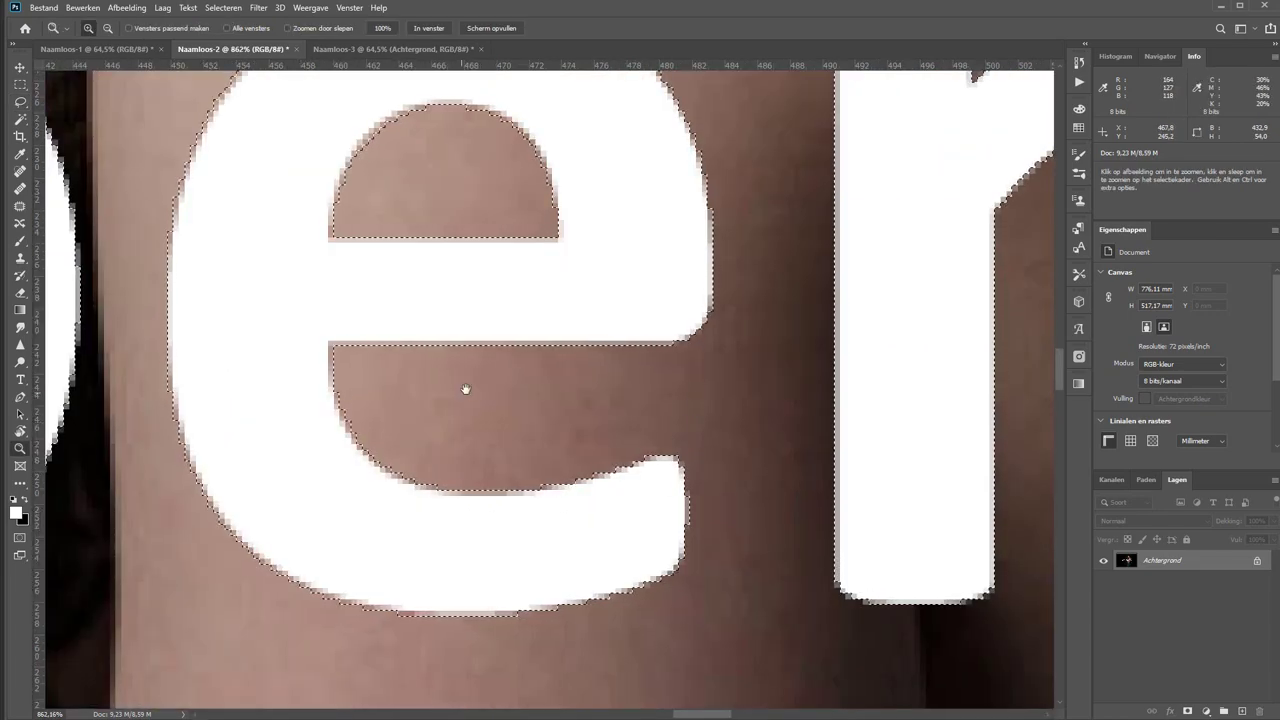
left_click_drag(466, 389, 436, 497)
key("ctrl+z")
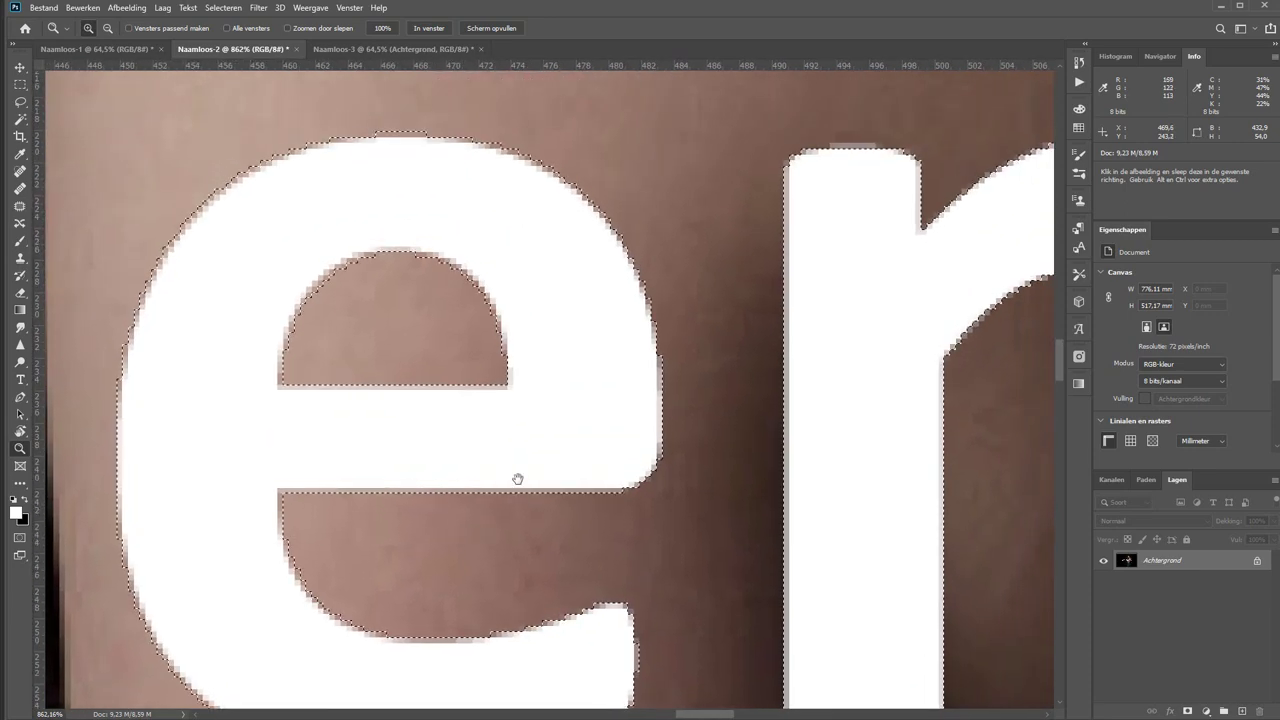
scroll(480, 437, "right", 3)
scroll(366, 429, "right", 2)
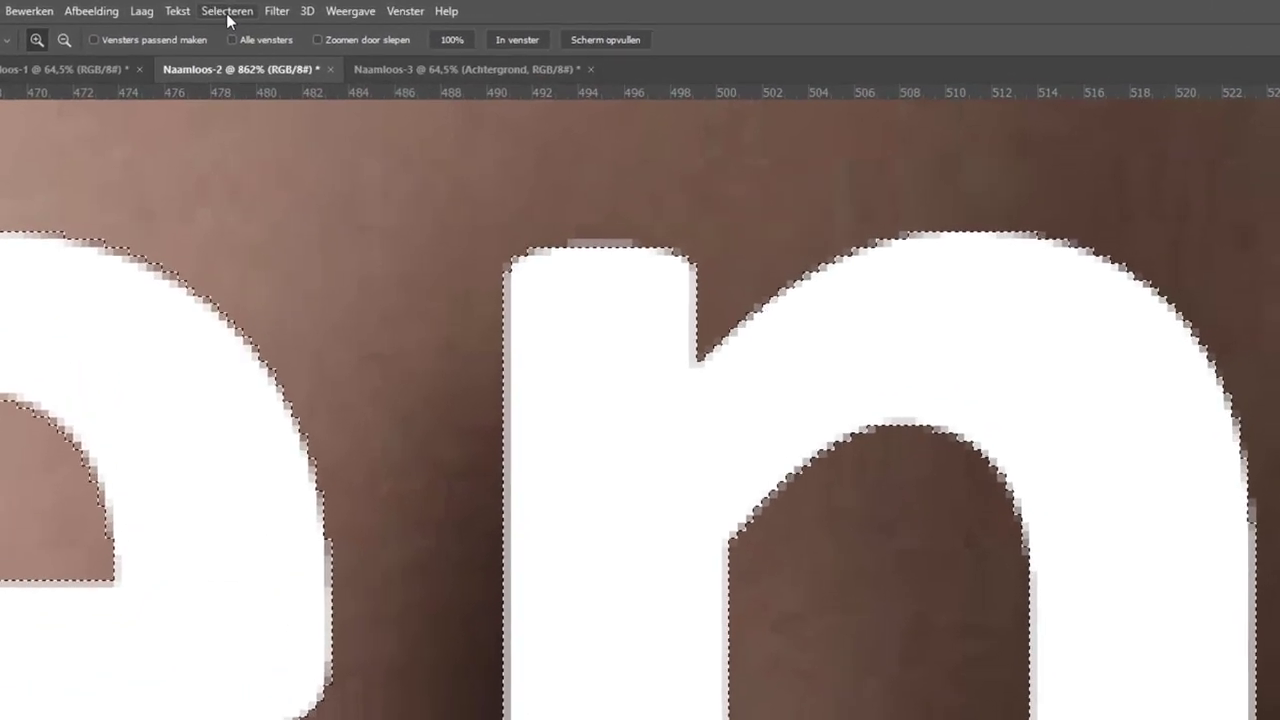
Expand the letter selection by 3 pixels and fit the portrait on screen to check it.
left_click(223, 9)
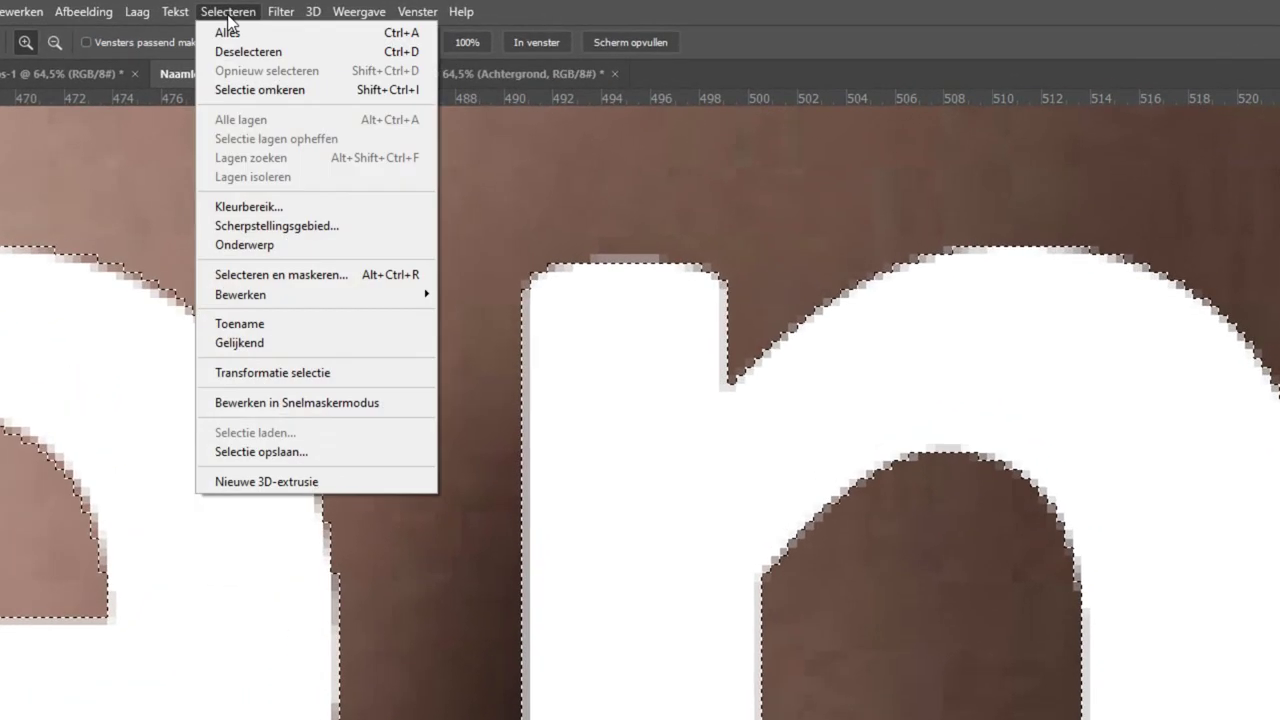
mouse_move(316, 294)
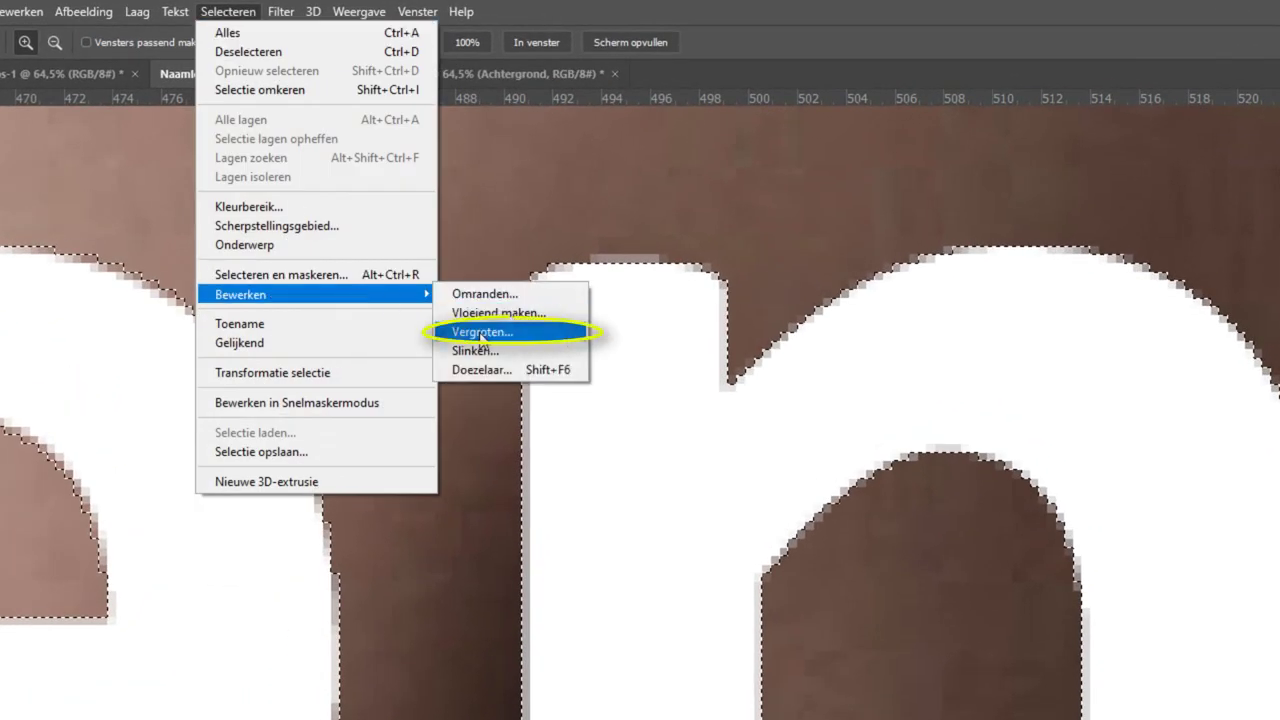
left_click(481, 334)
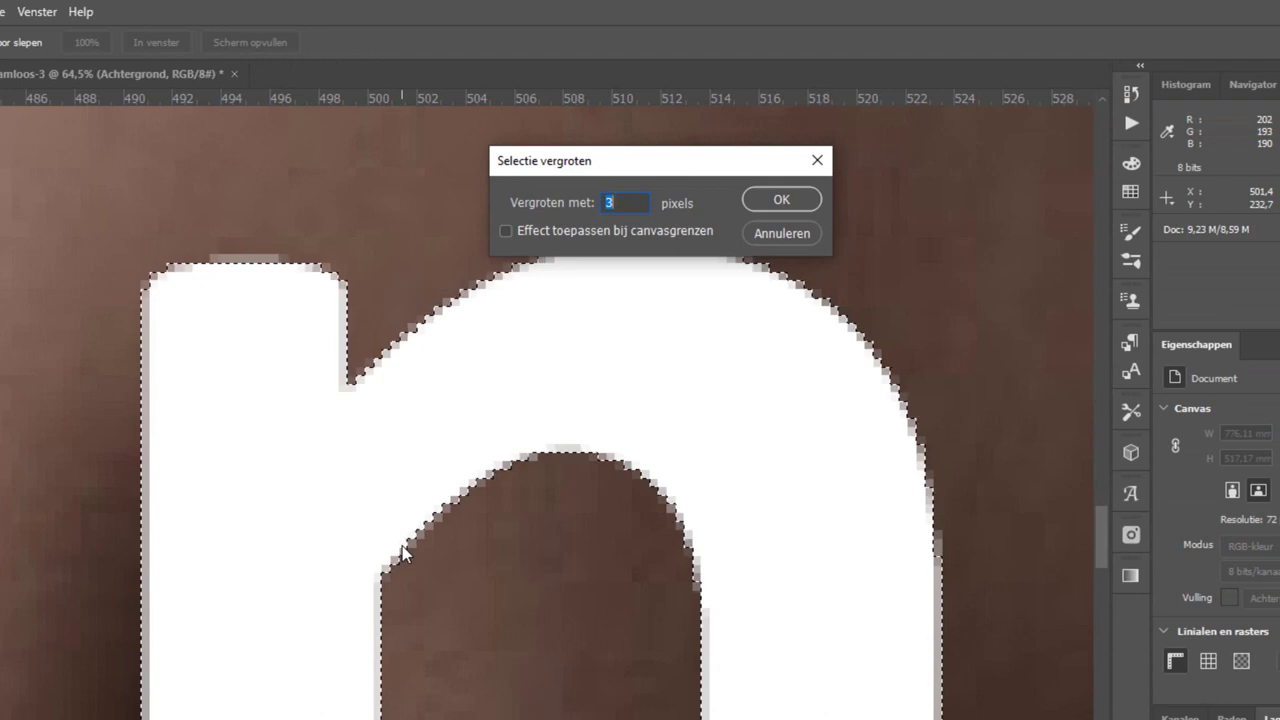
key("Return")
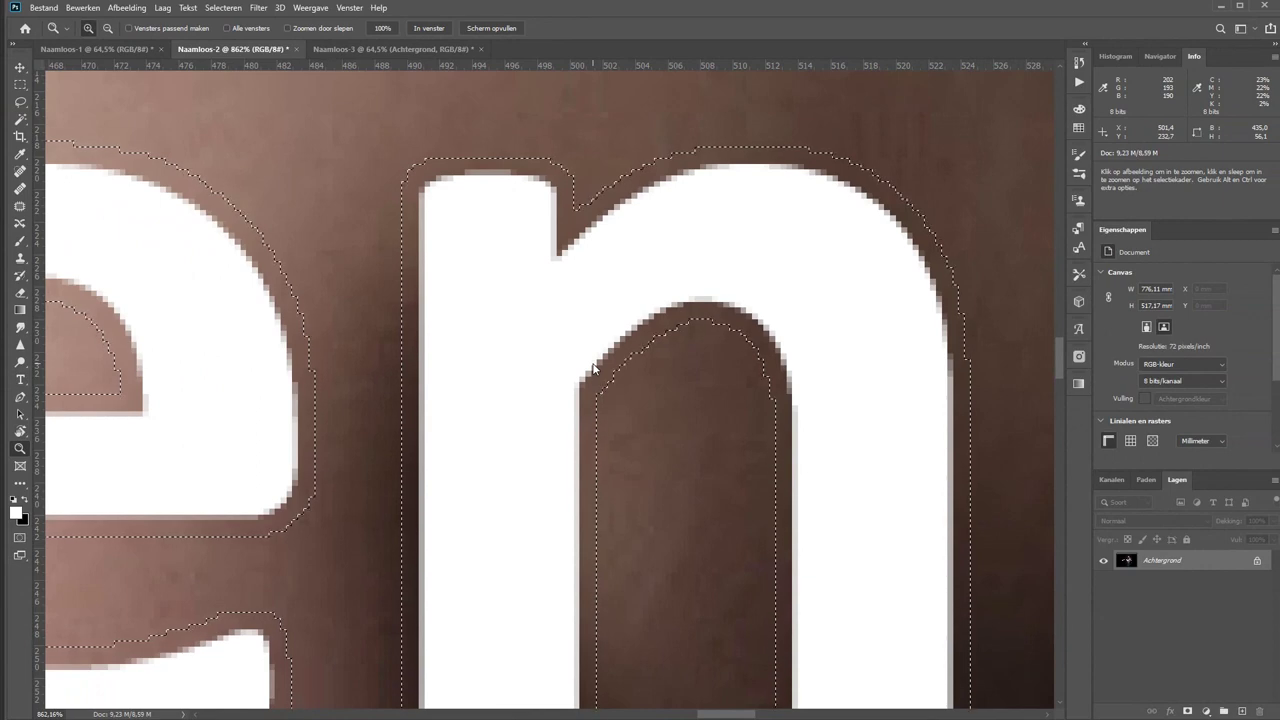
key("ctrl+d")
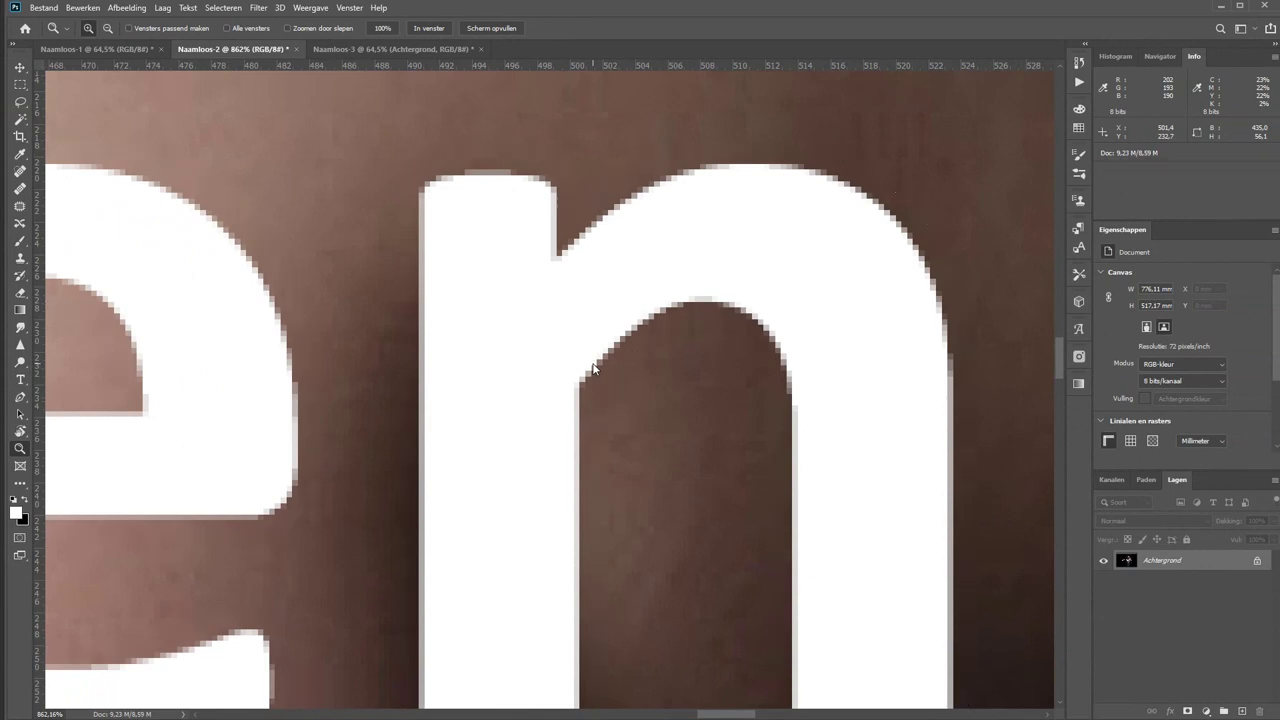
key("ctrl+0")
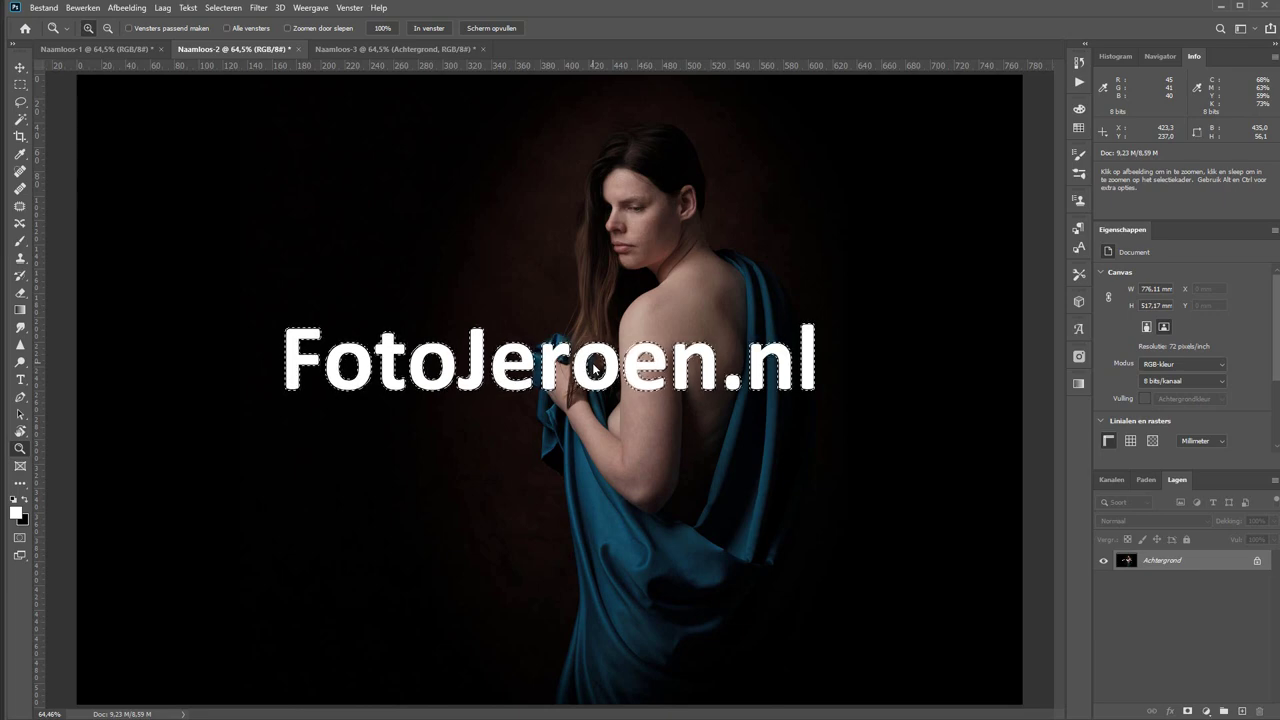
Content-aware fill the expanded selection to erase the FotoJeroen.nl letters.
left_click(83, 7)
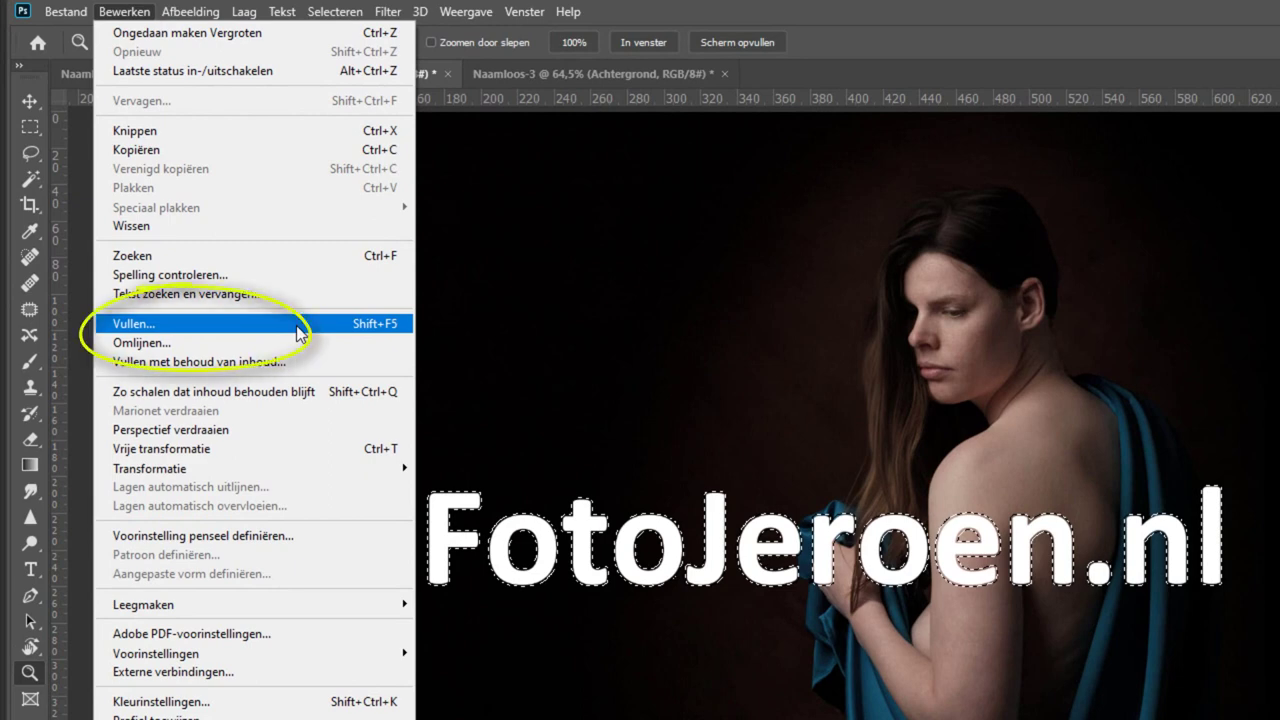
left_click(299, 333)
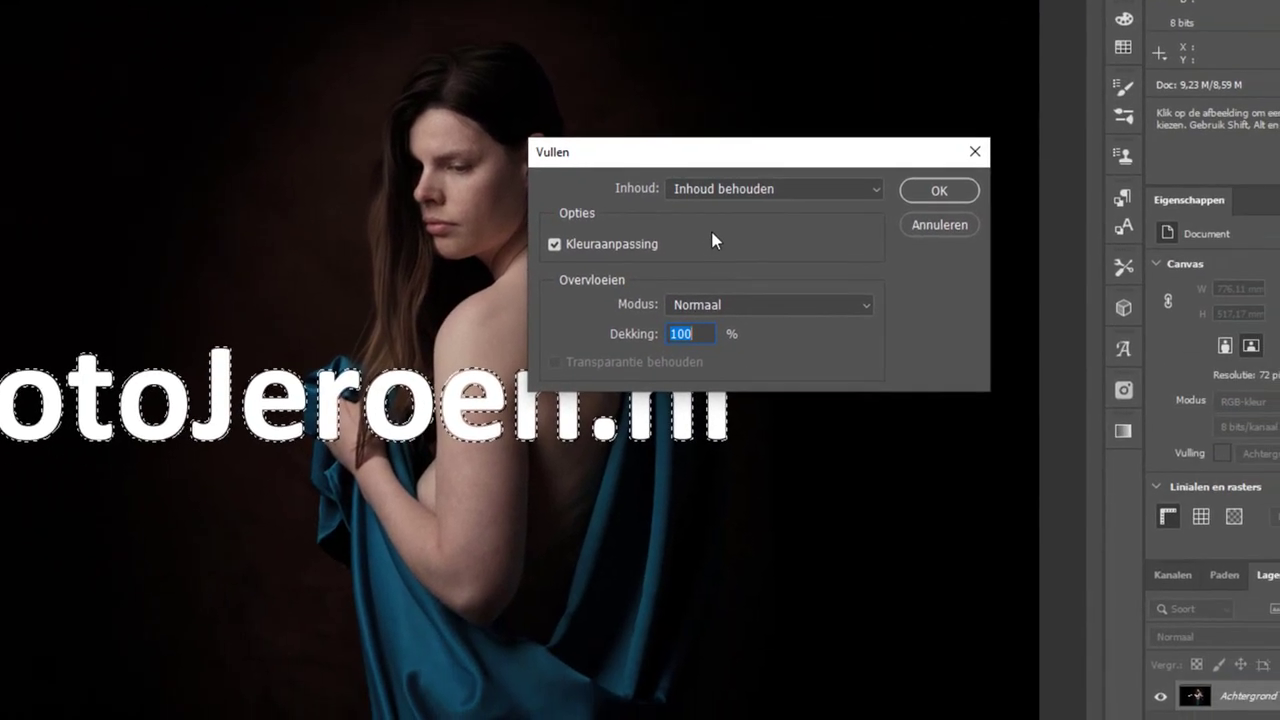
left_click(767, 190)
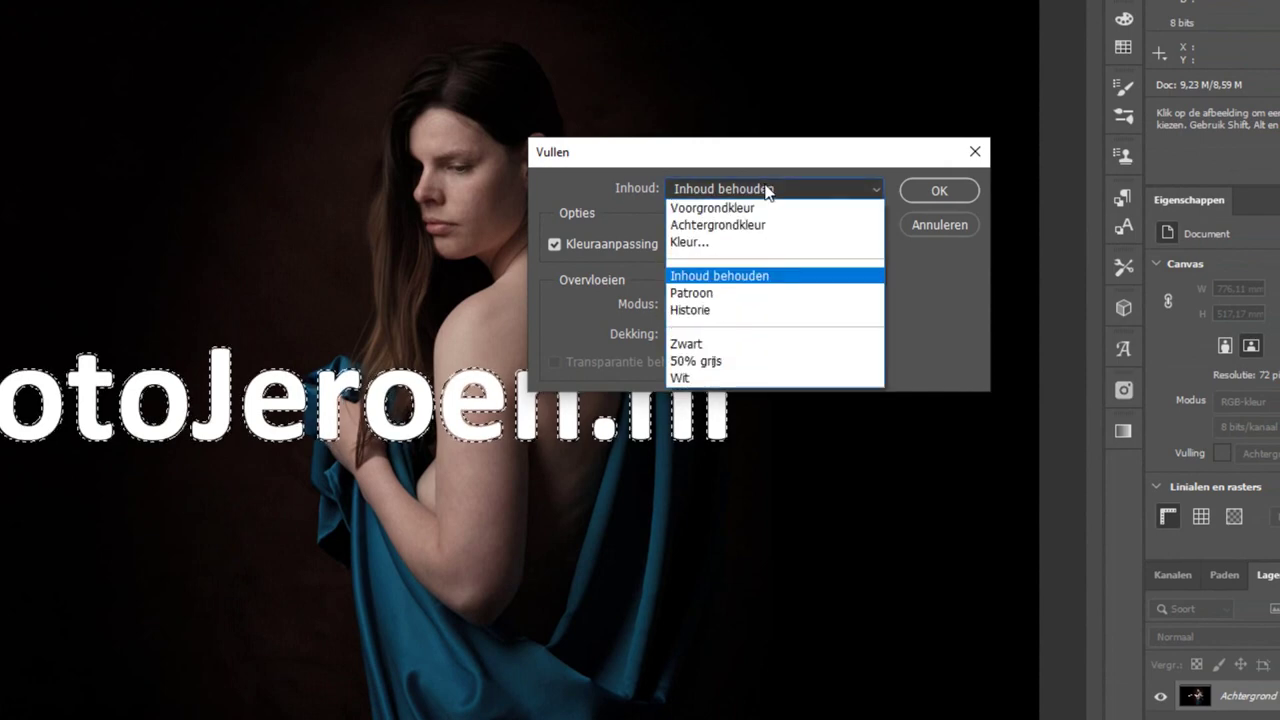
left_click(762, 282)
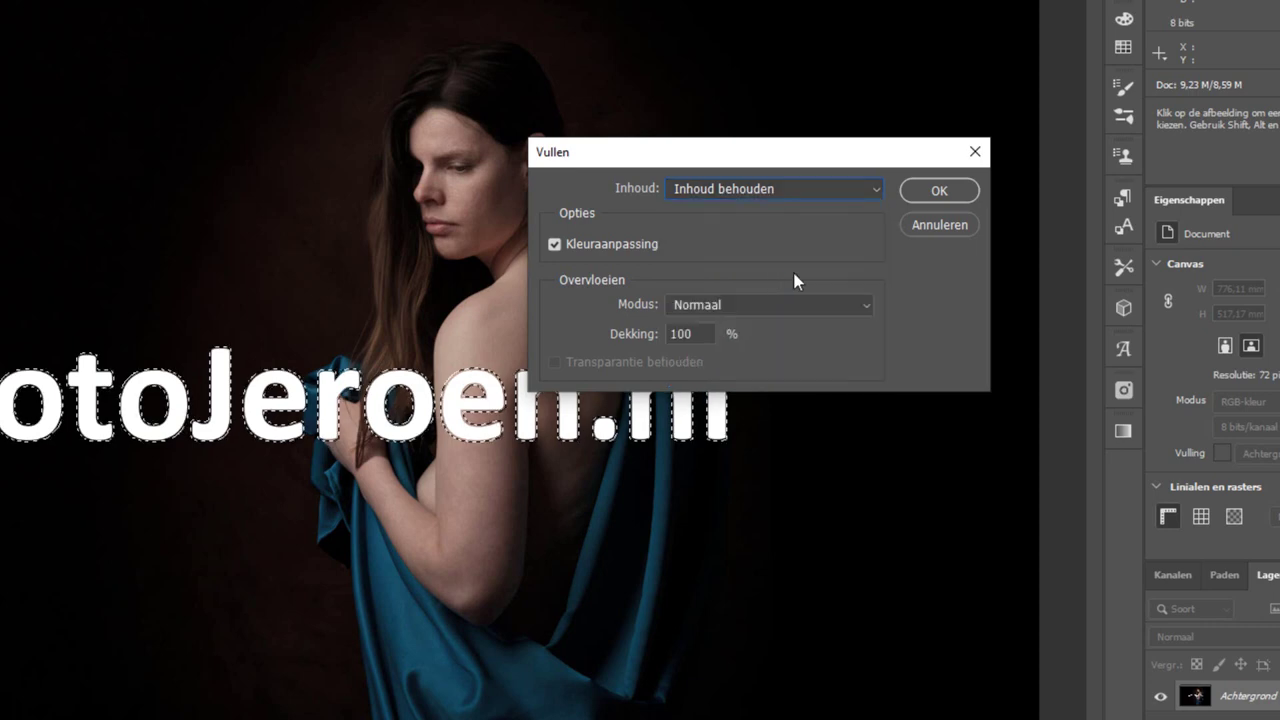
left_click(940, 191)
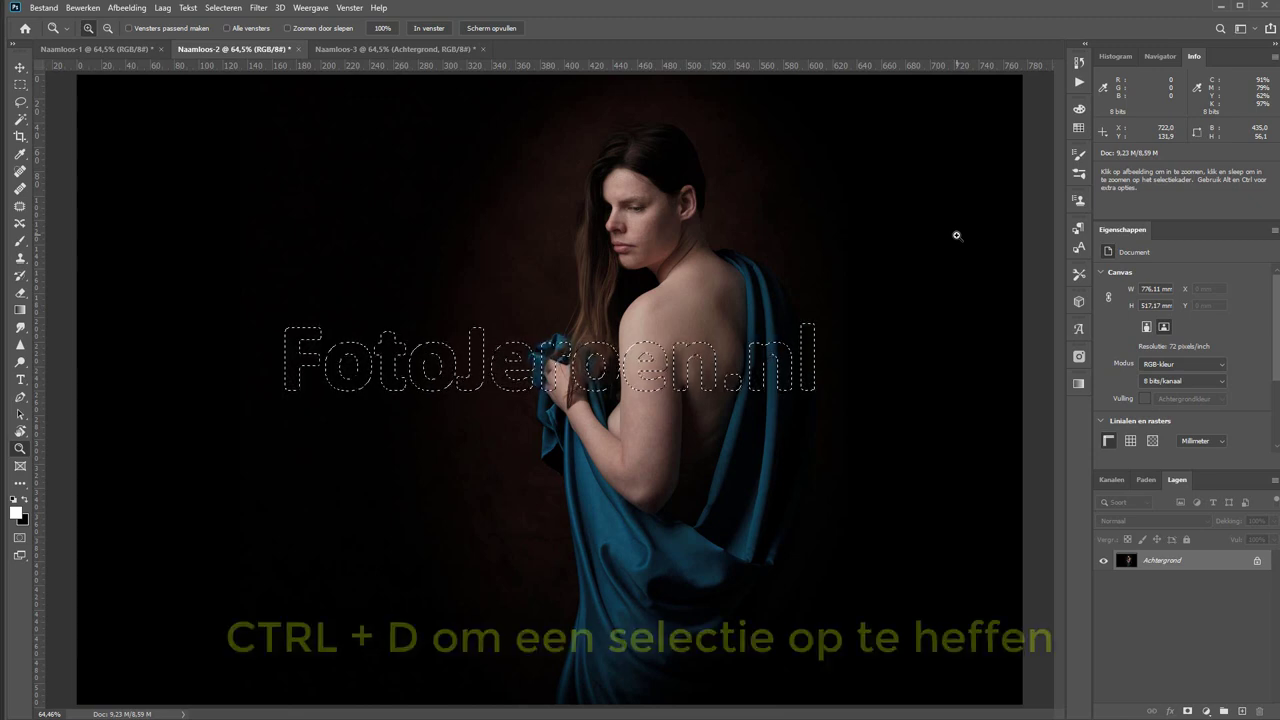
Deselect, flip between the first and cleaned second portraits to compare, then bring up Naamloos-3.
key("ctrl+d")
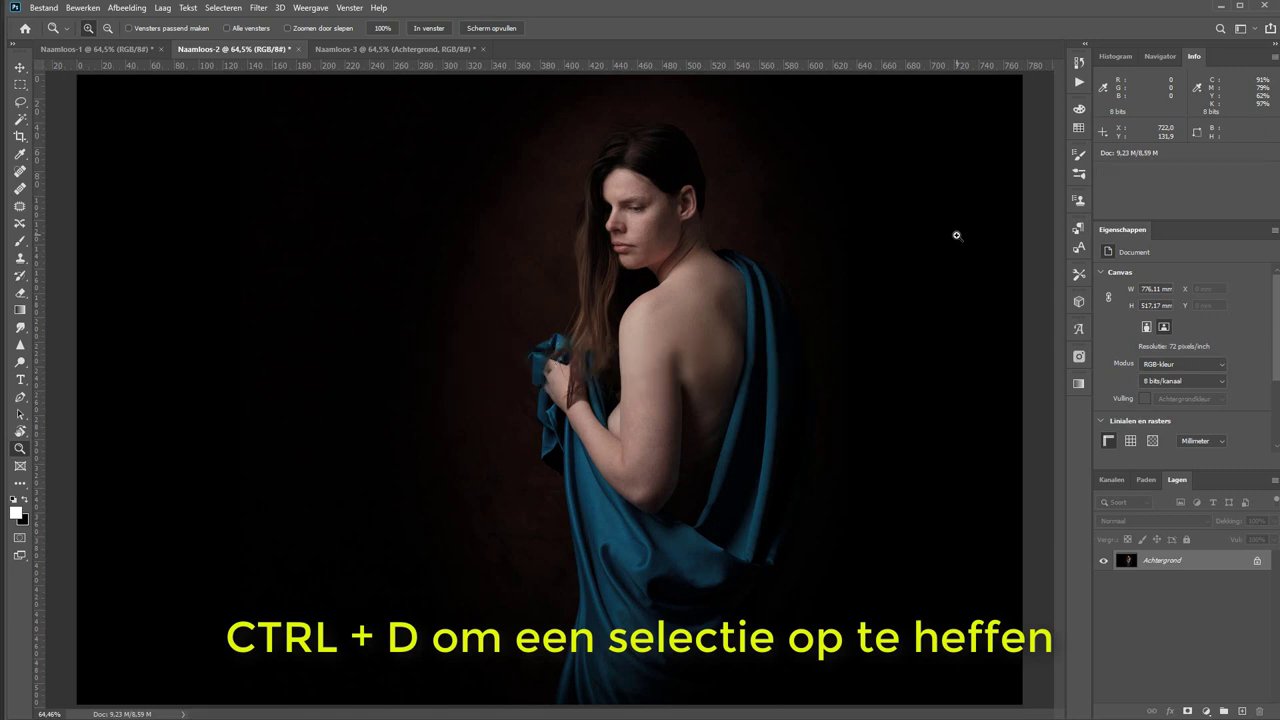
key("h")
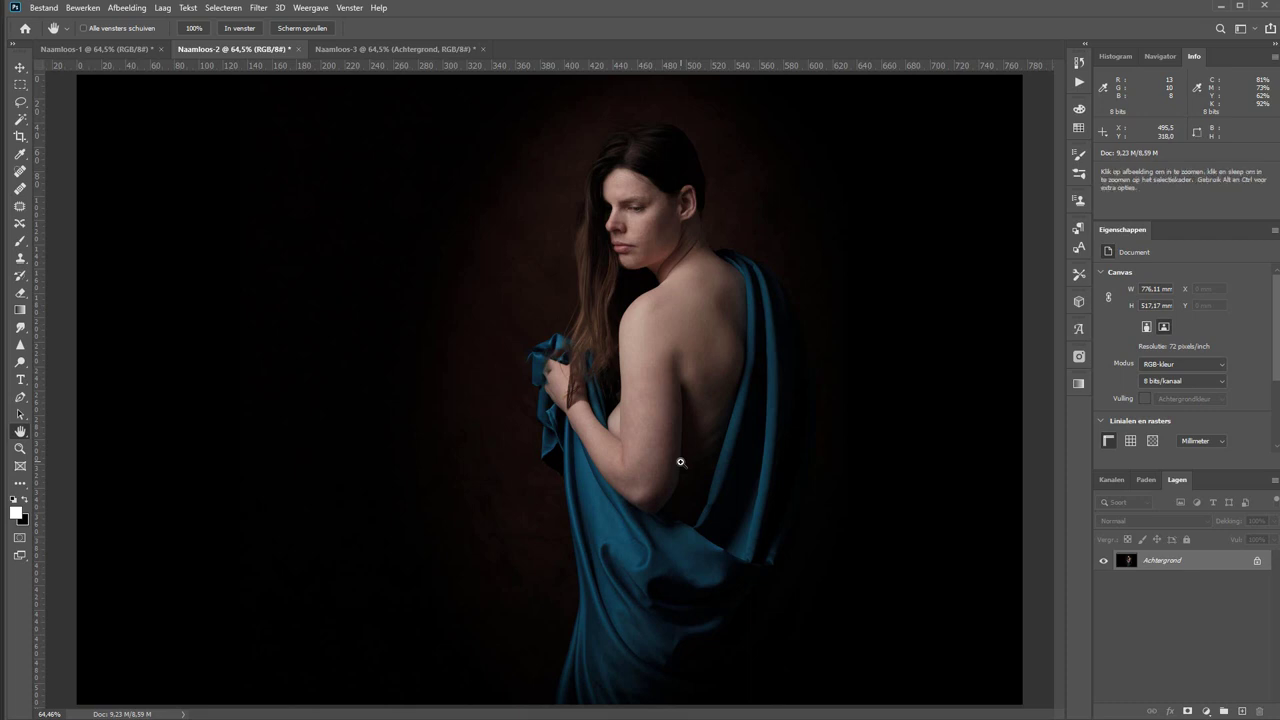
key("ctrl+shift+Tab")
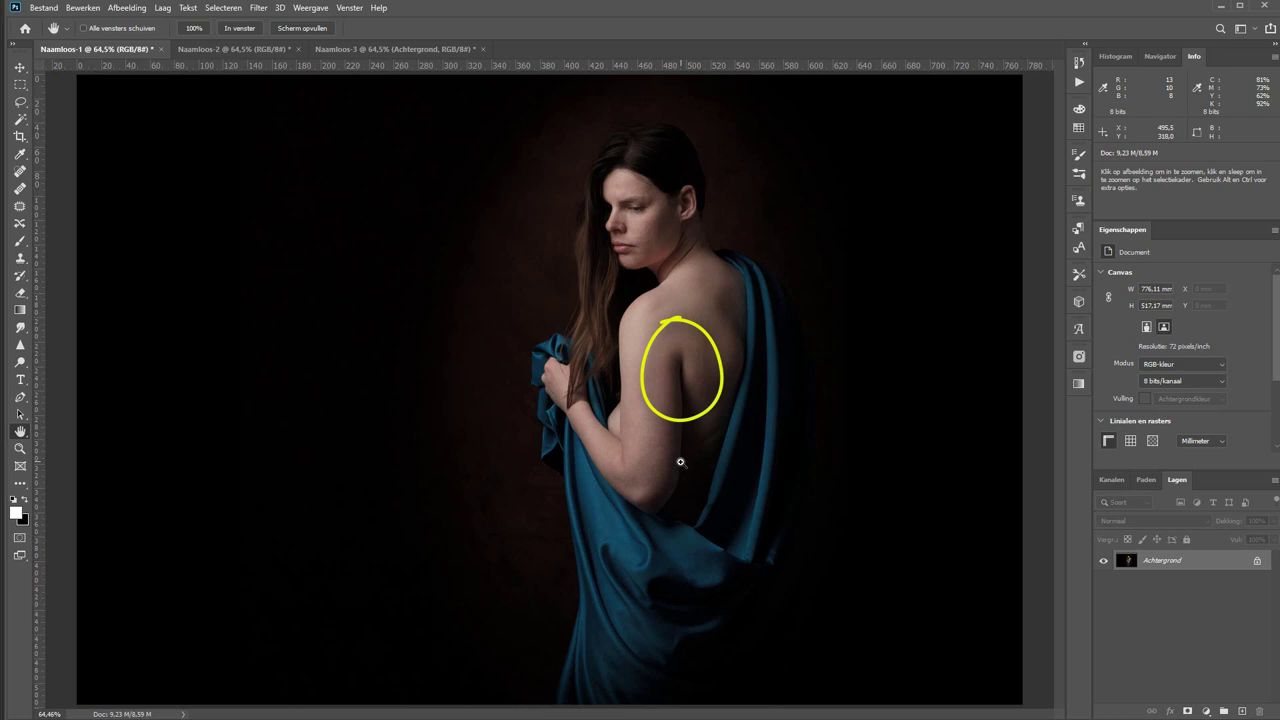
key("ctrl+Tab")
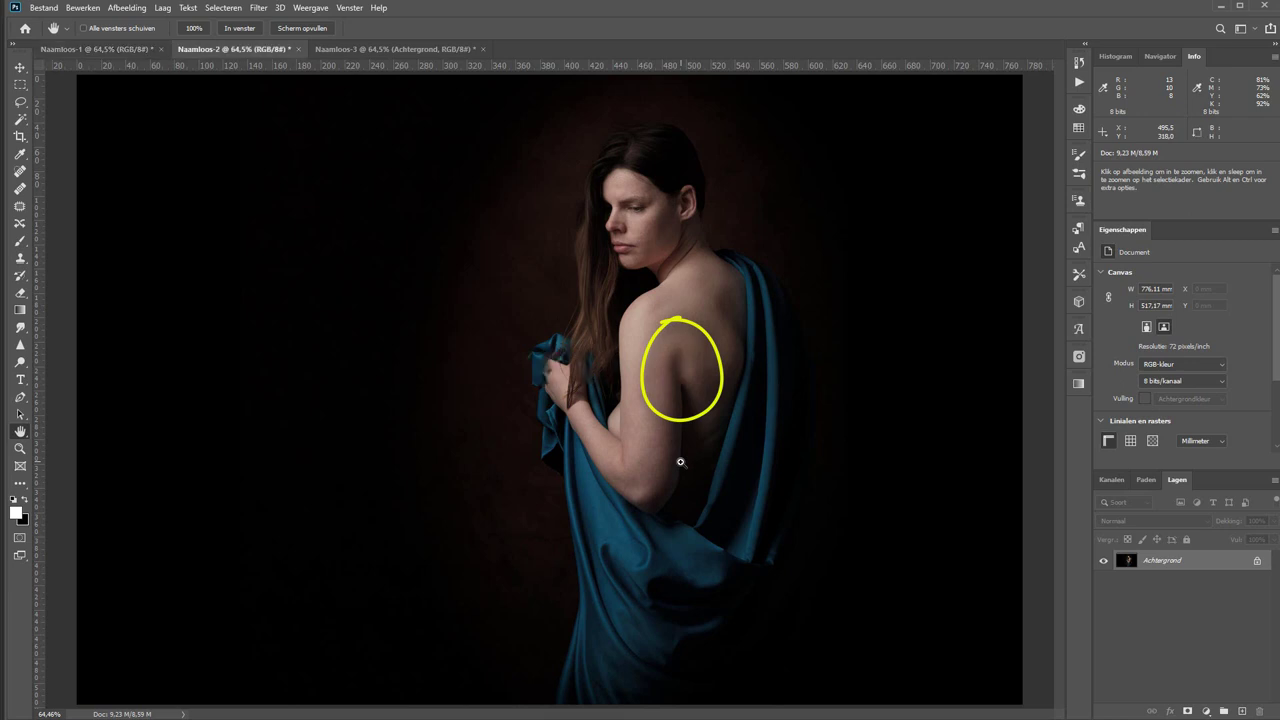
key("ctrl+shift+Tab")
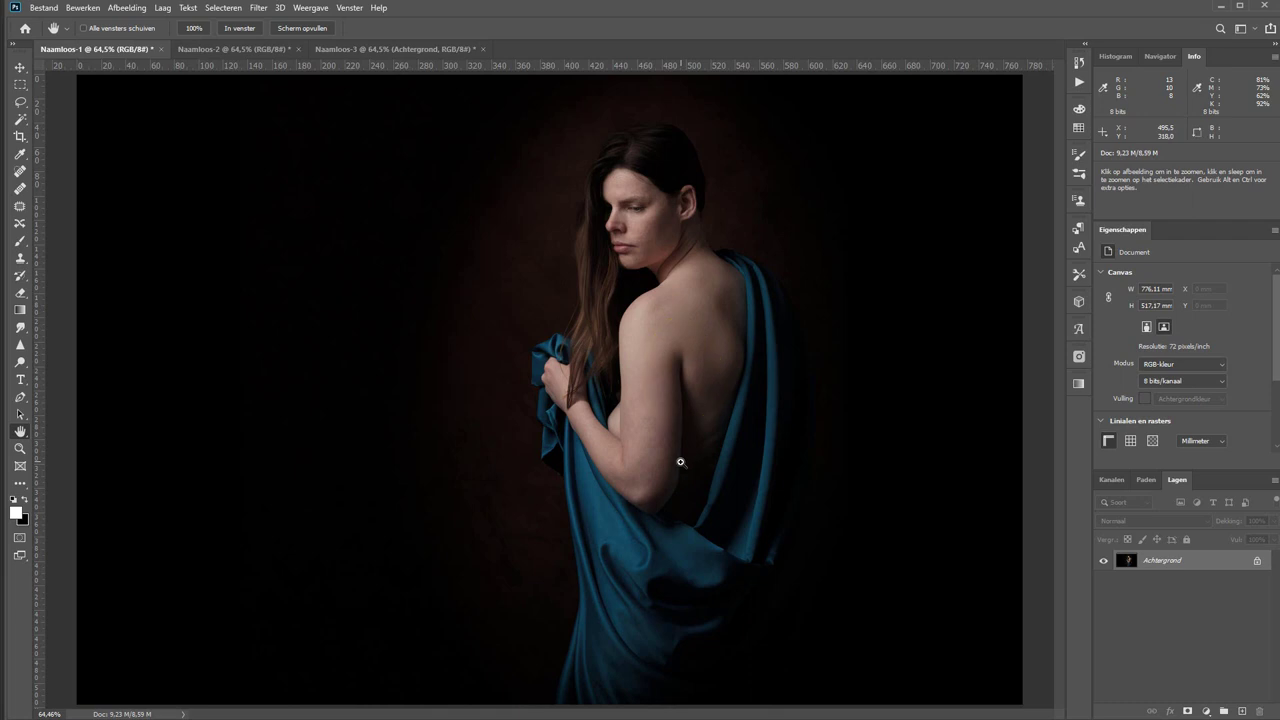
key("ctrl+Tab")
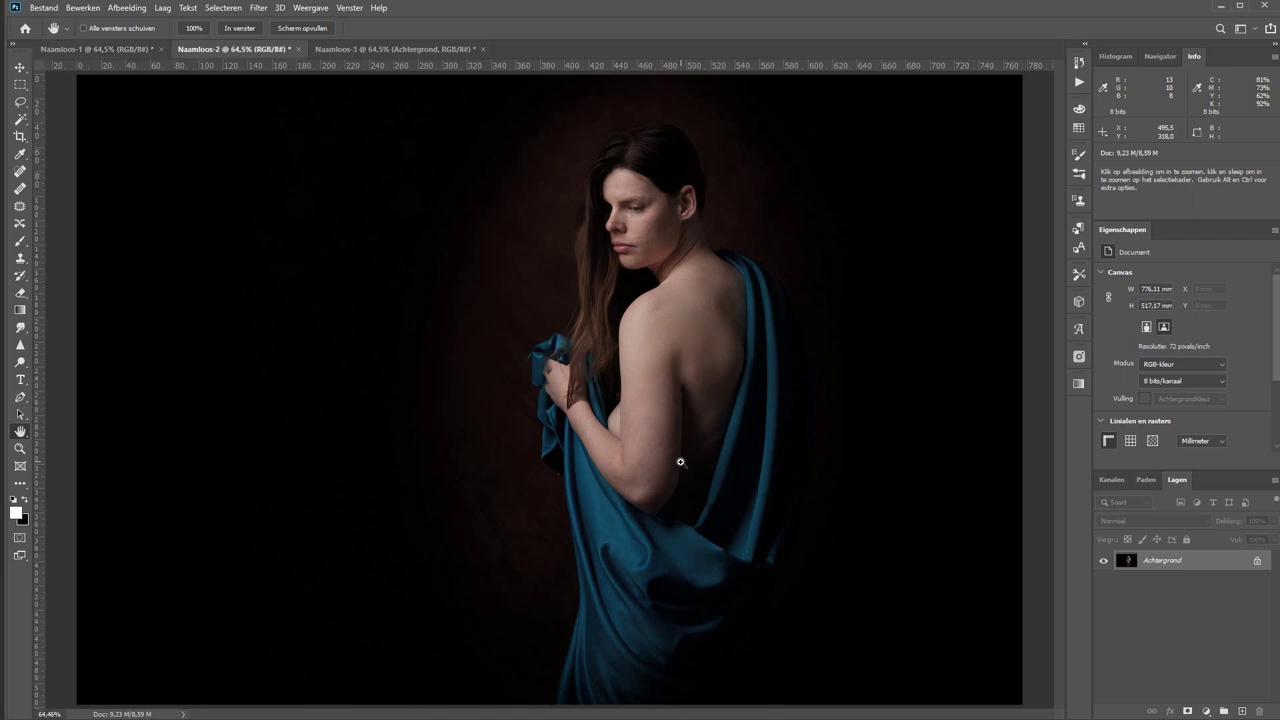
key("ctrl+shift+Tab")
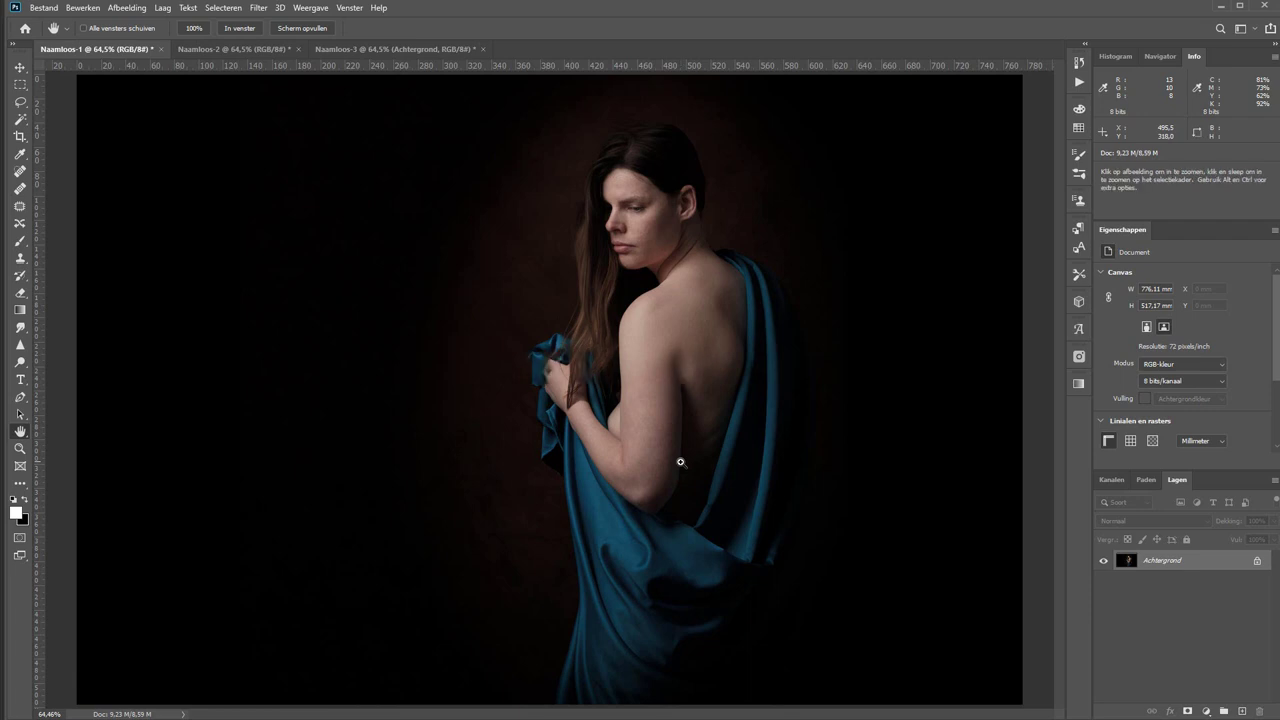
key("ctrl+Tab")
key("z")
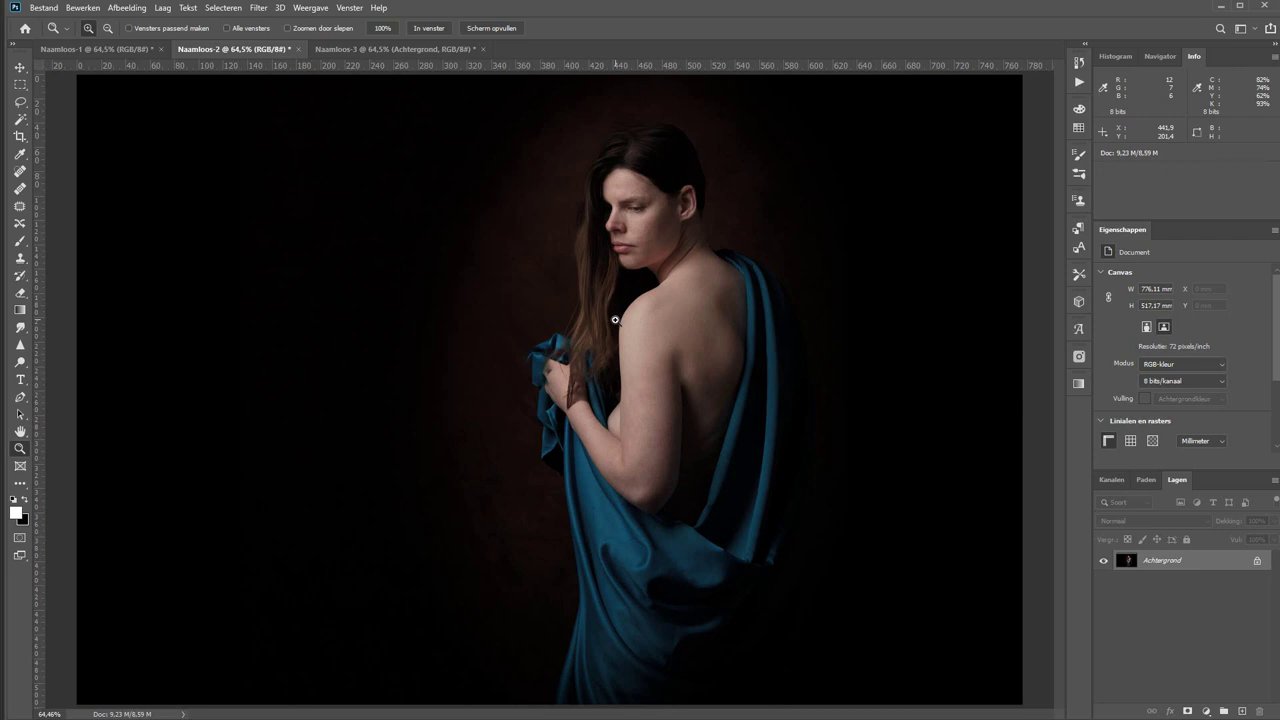
key("ctrl+Tab")
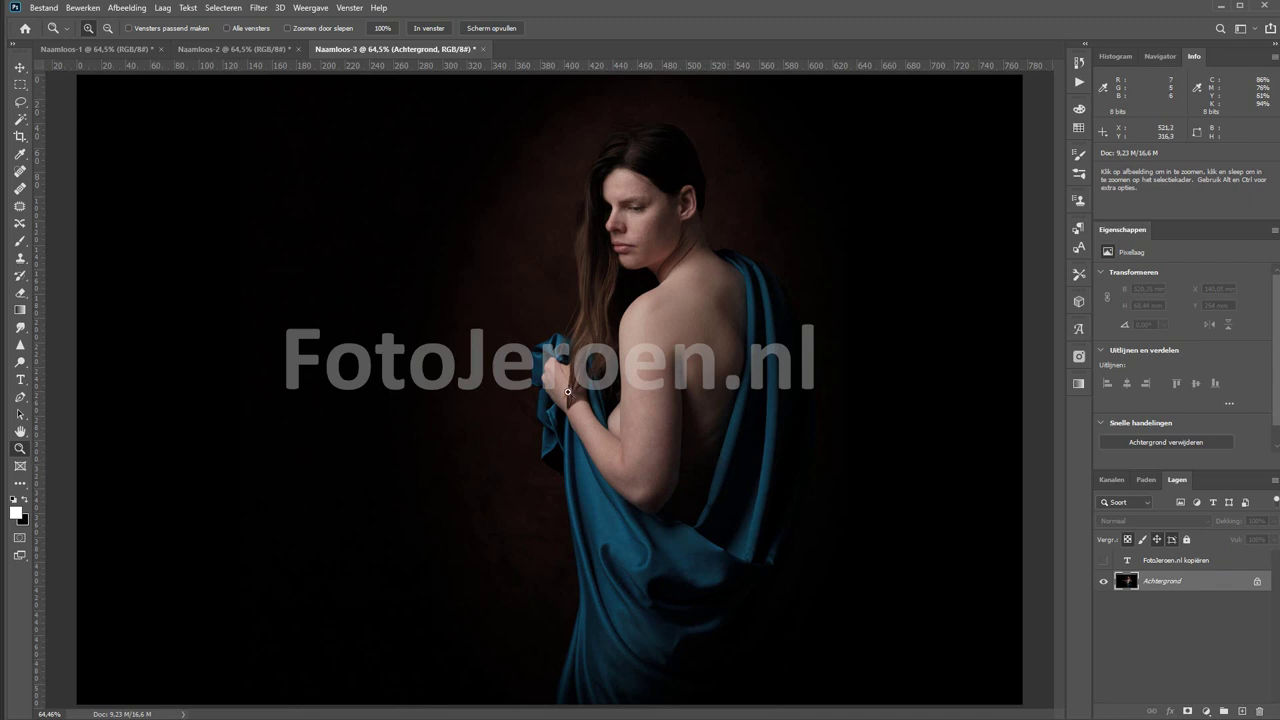
Magic-wand the grey watermark, select similar letters, and zoom in on the letters Jer.
left_click(19, 118)
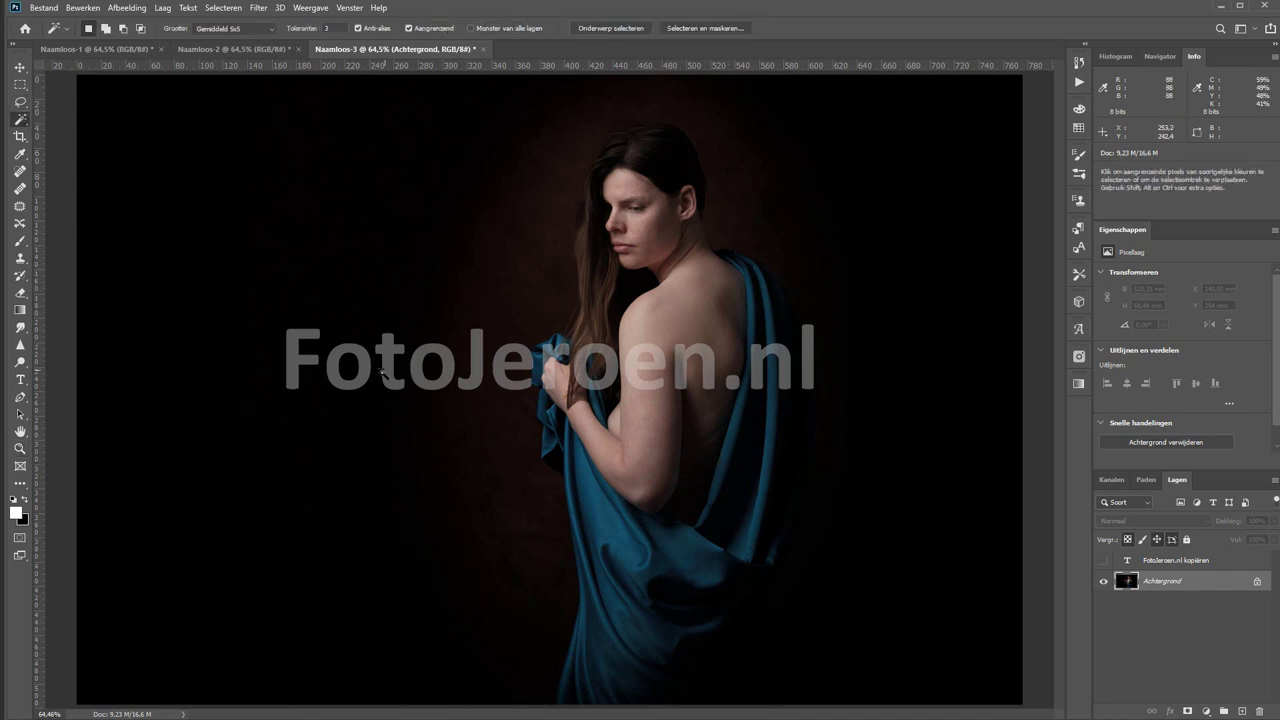
left_click(223, 8)
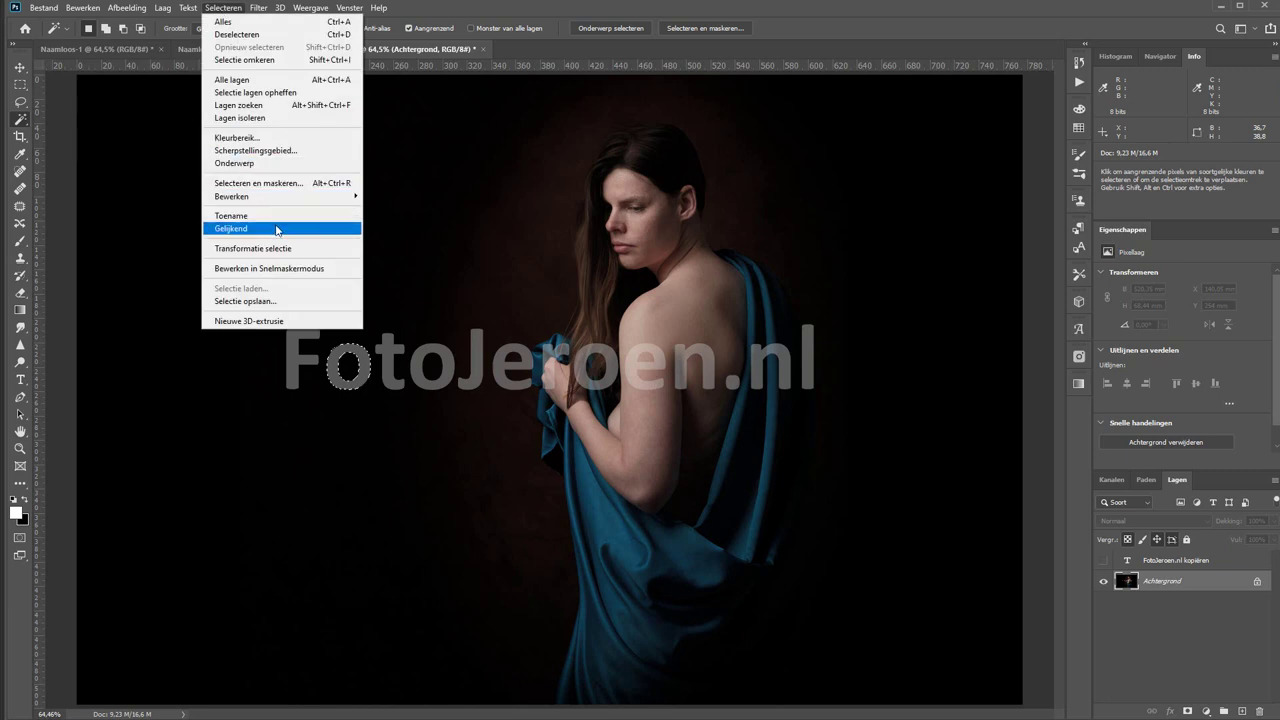
left_click(277, 229)
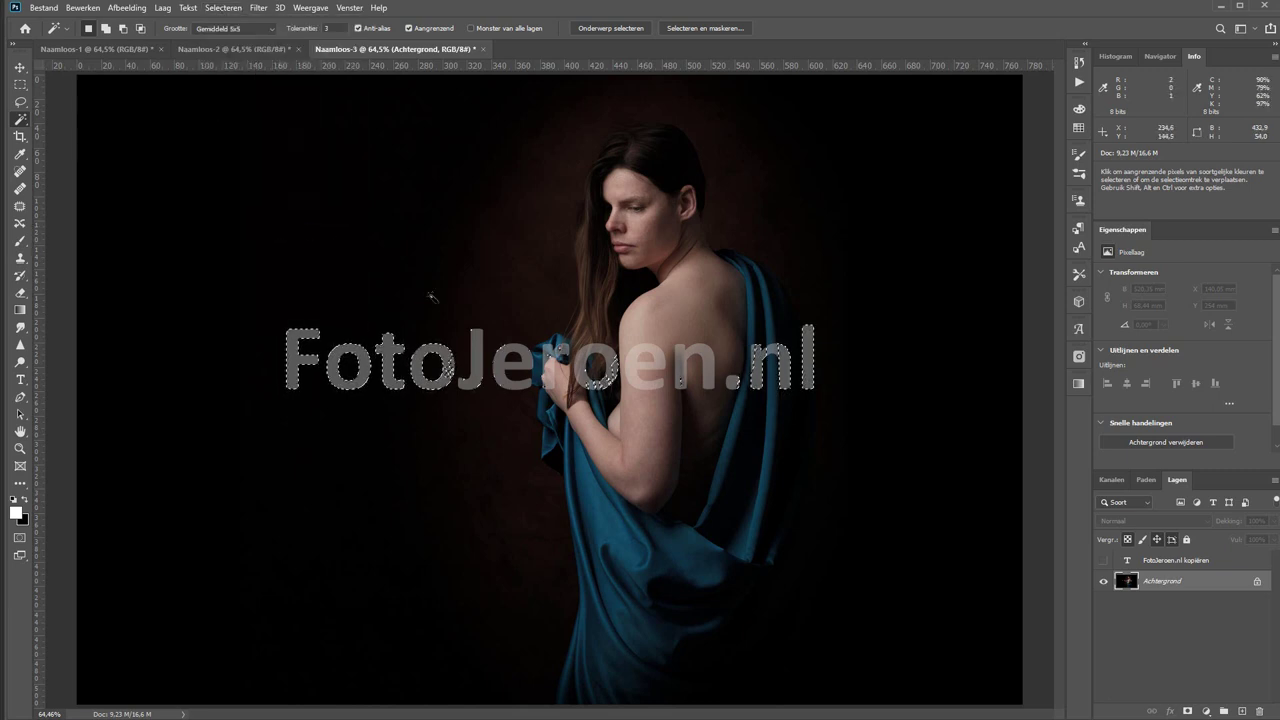
key("z")
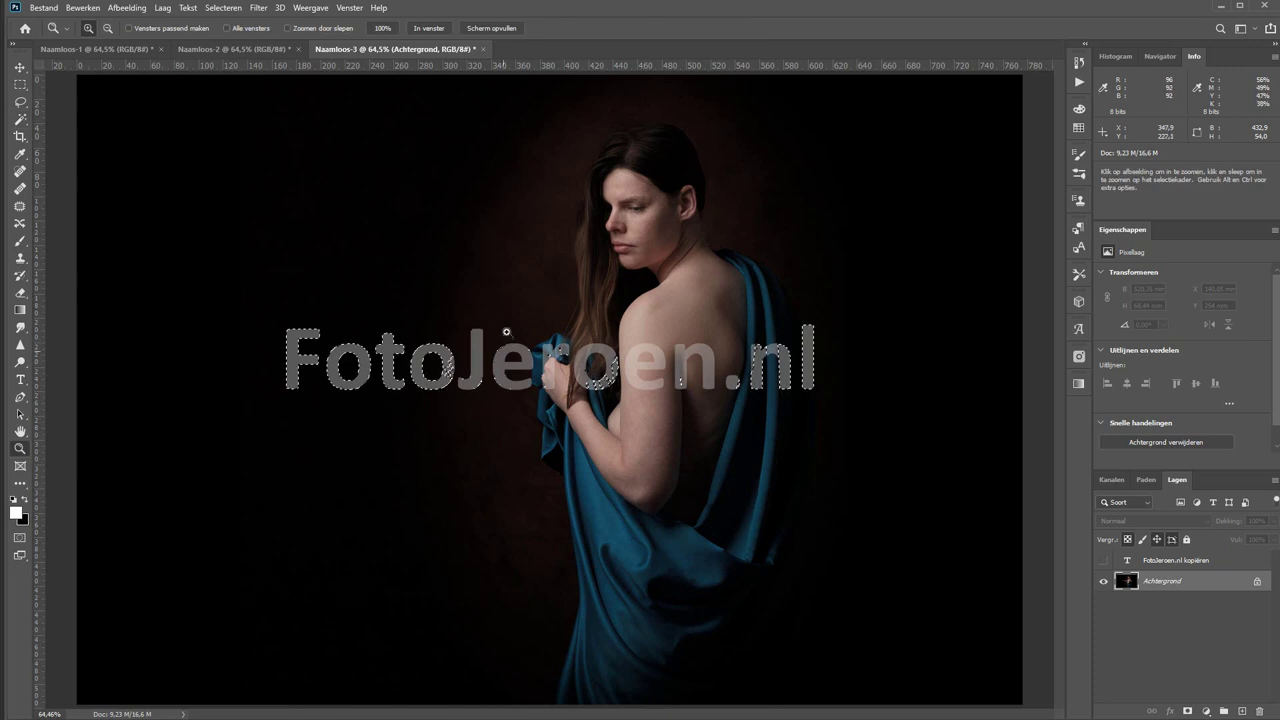
left_click_drag(446, 308, 565, 406)
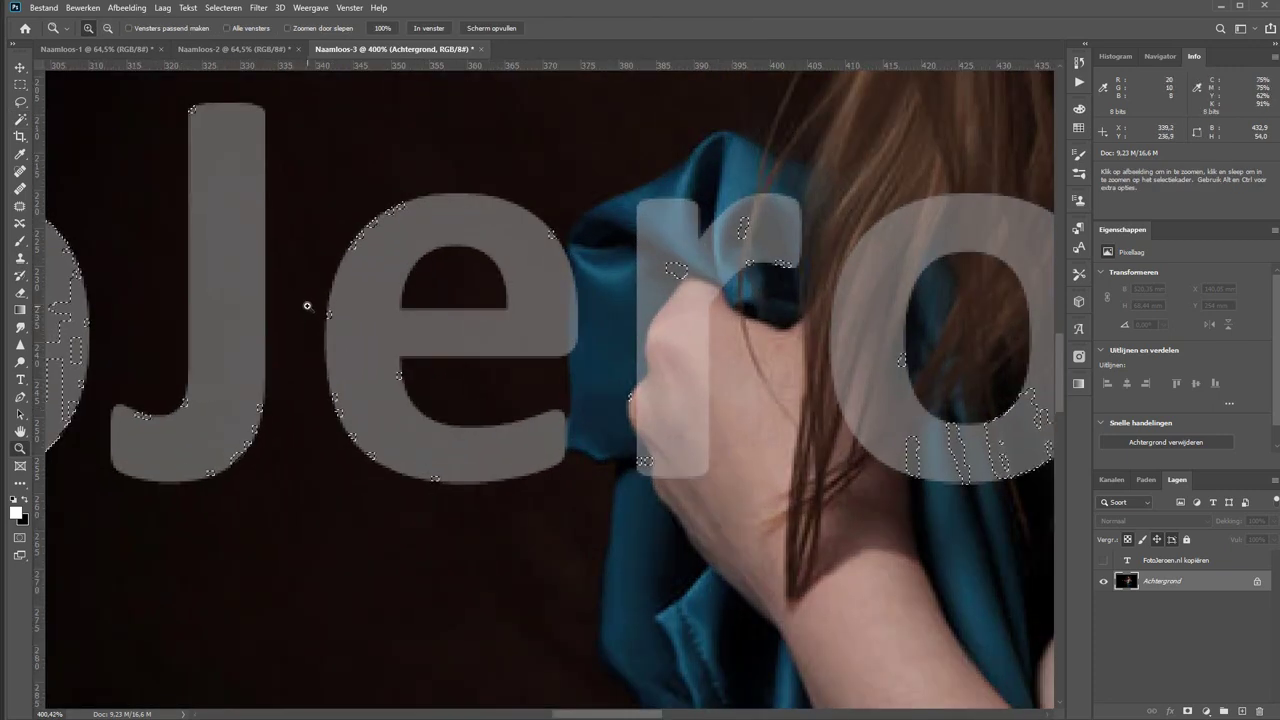
key("w")
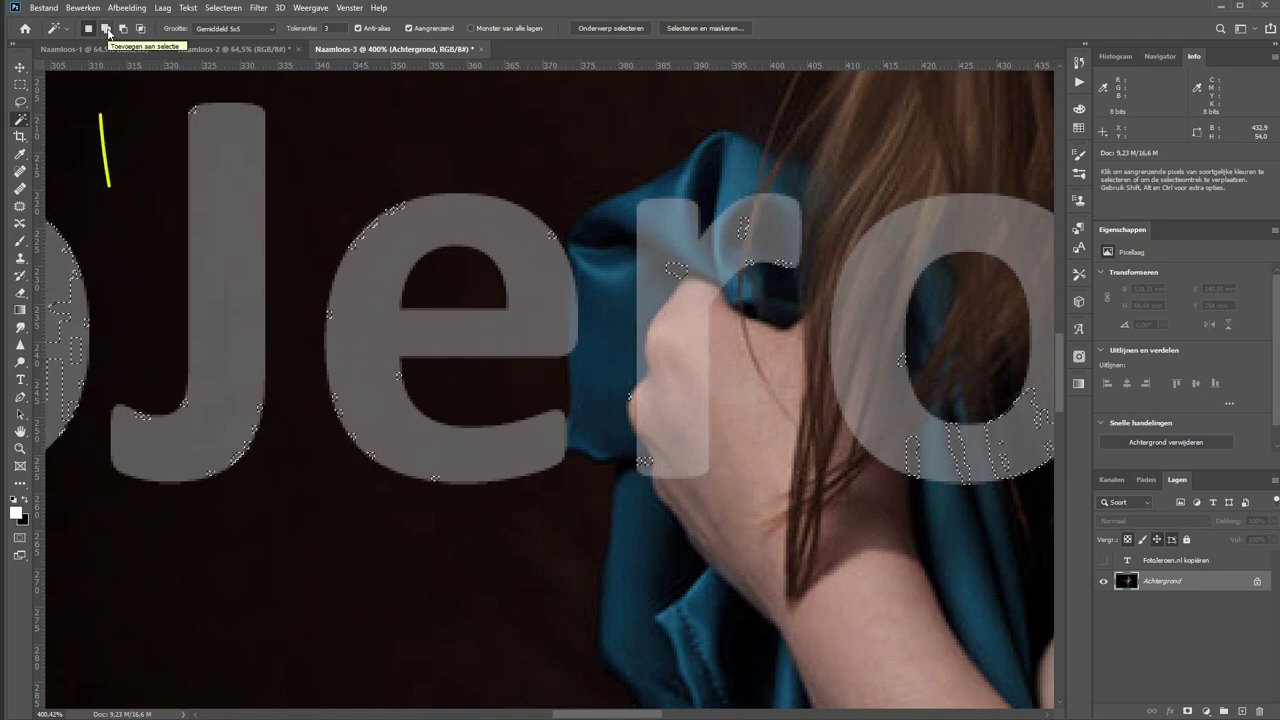
In add mode, add the letters e and J, then pan over to the t and o.
left_click(108, 32)
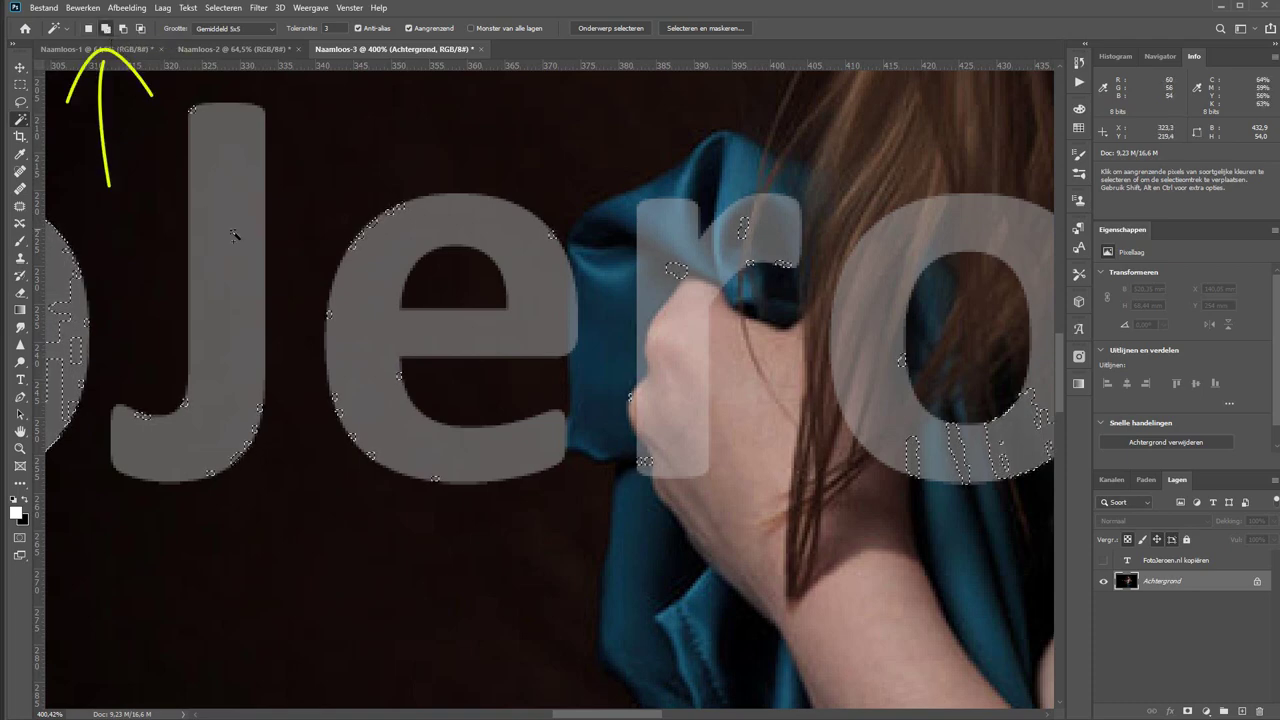
left_click(351, 337)
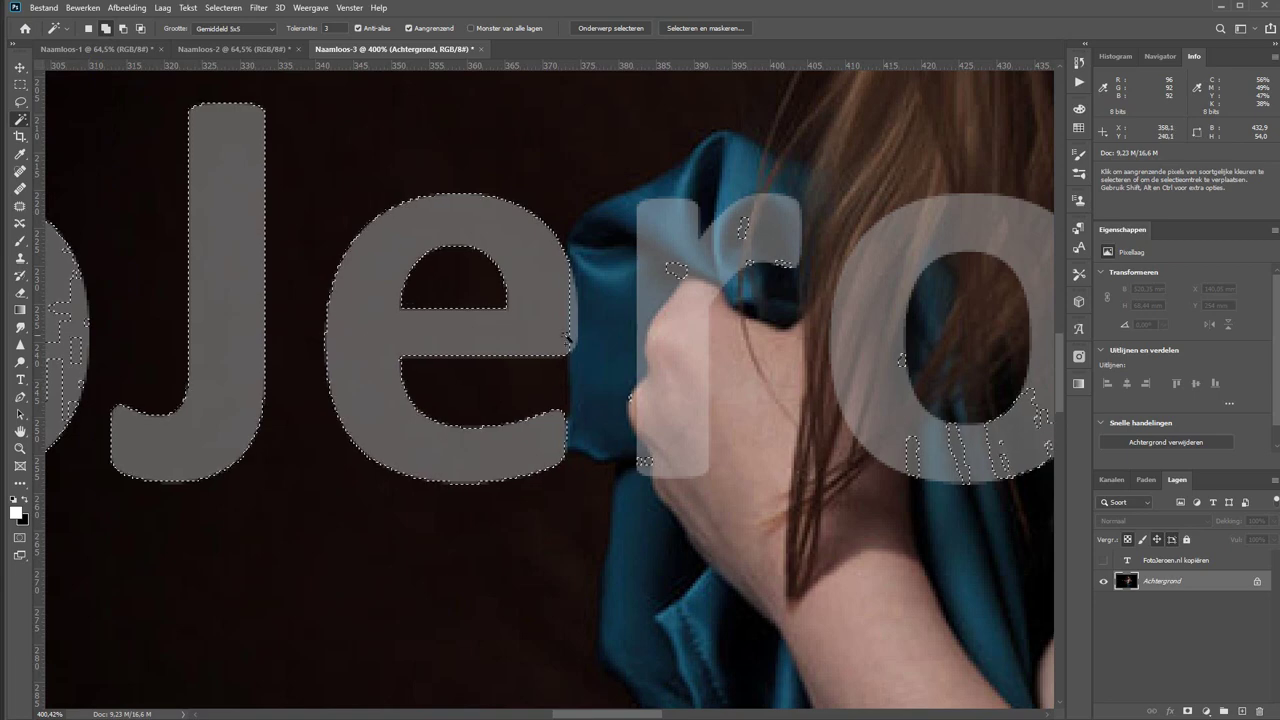
left_click(83, 300)
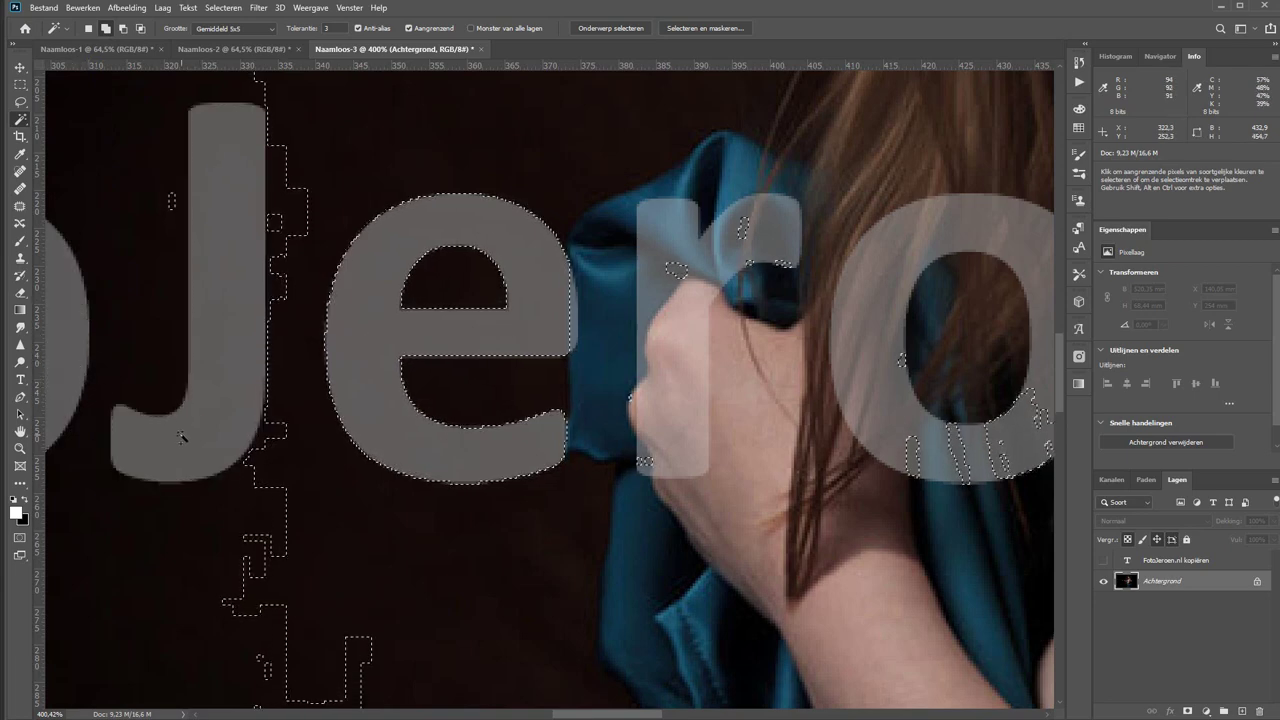
left_click_drag(228, 433, 598, 418)
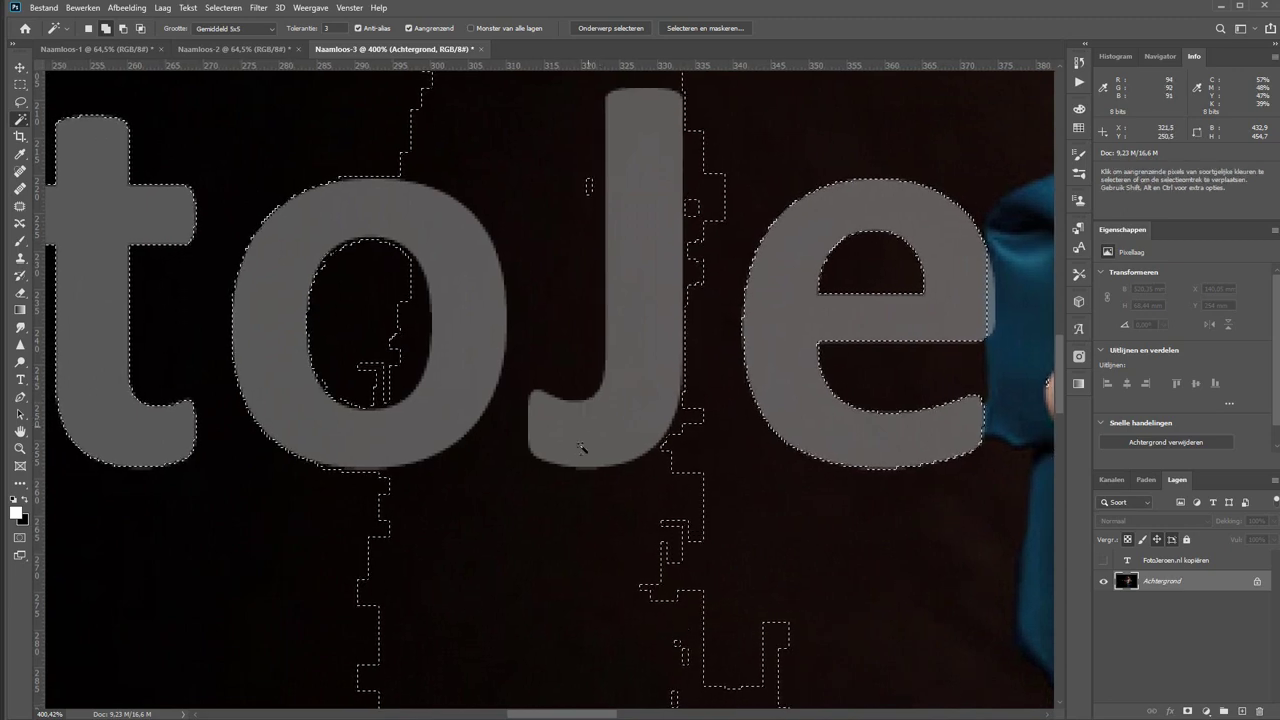
Undo the spilled pick, set Magic Wand tolerance to 0, and delete the FotoJeroen.nl kopiëren layer.
key("ctrl+z")
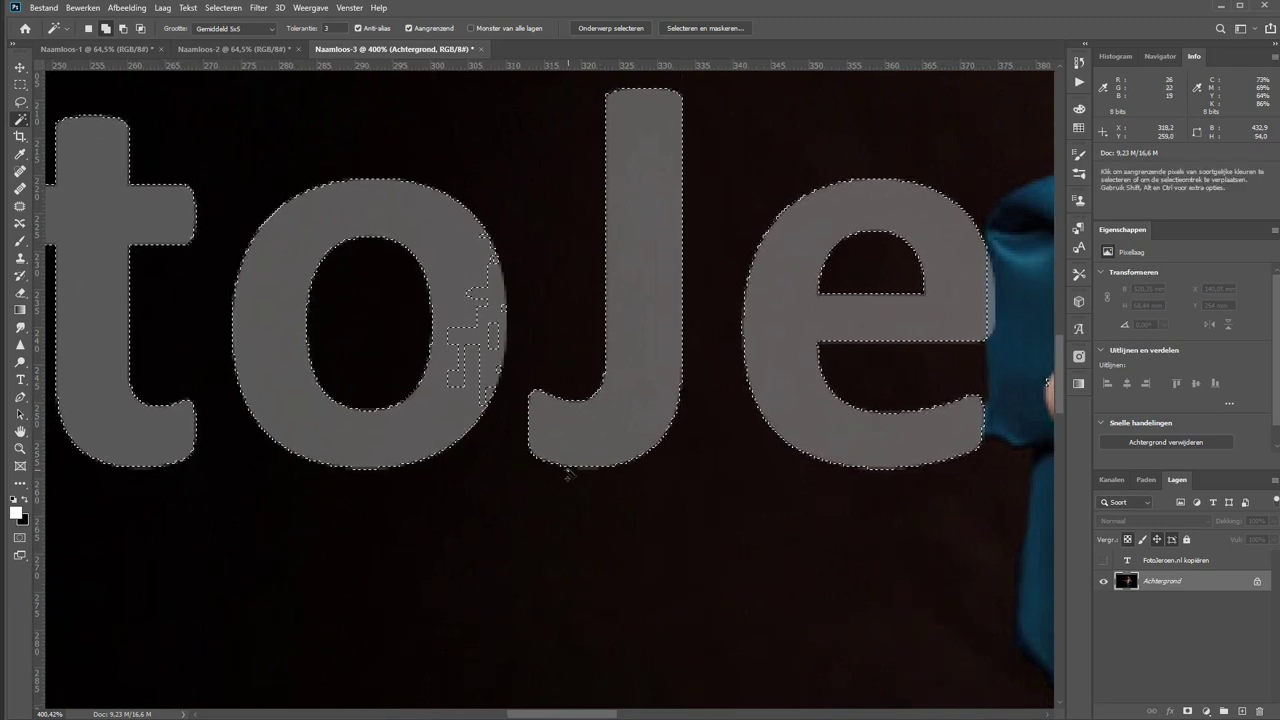
left_click_drag(310, 28, 302, 28)
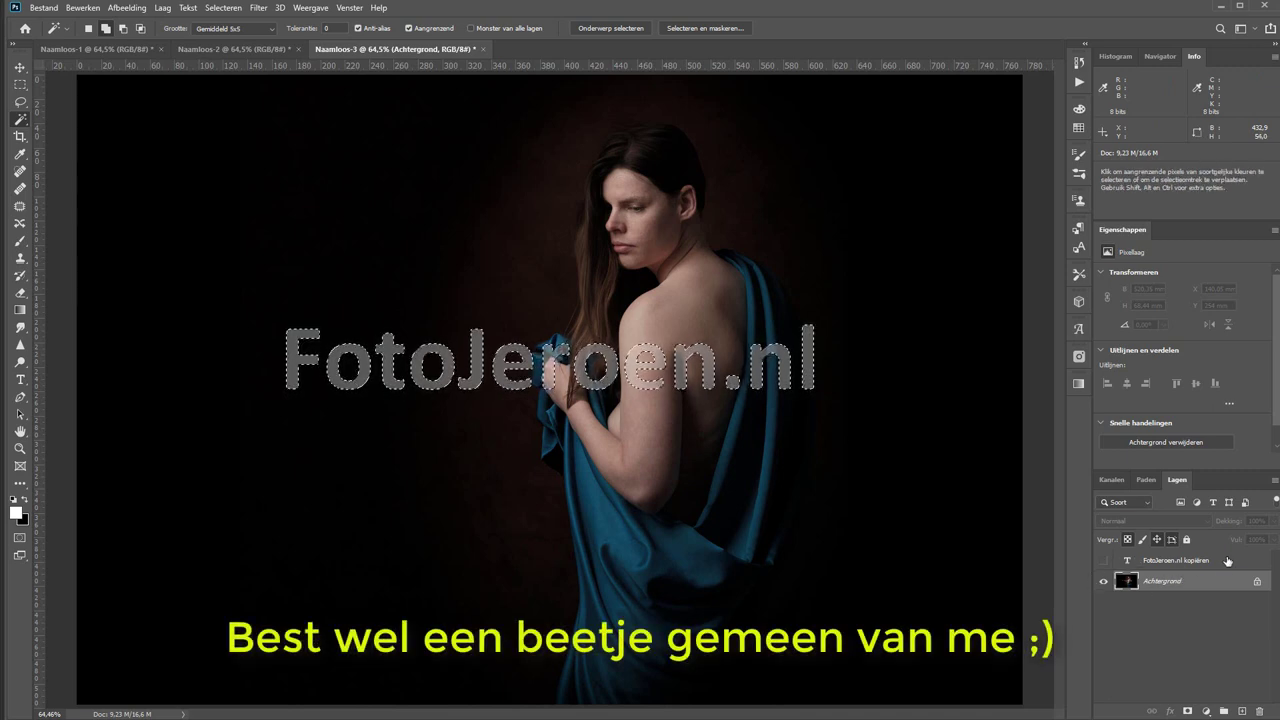
mouse_move(1240, 560)
left_mouse_down()
mouse_move(1240, 690)
mouse_move(1259, 711)
left_mouse_up()
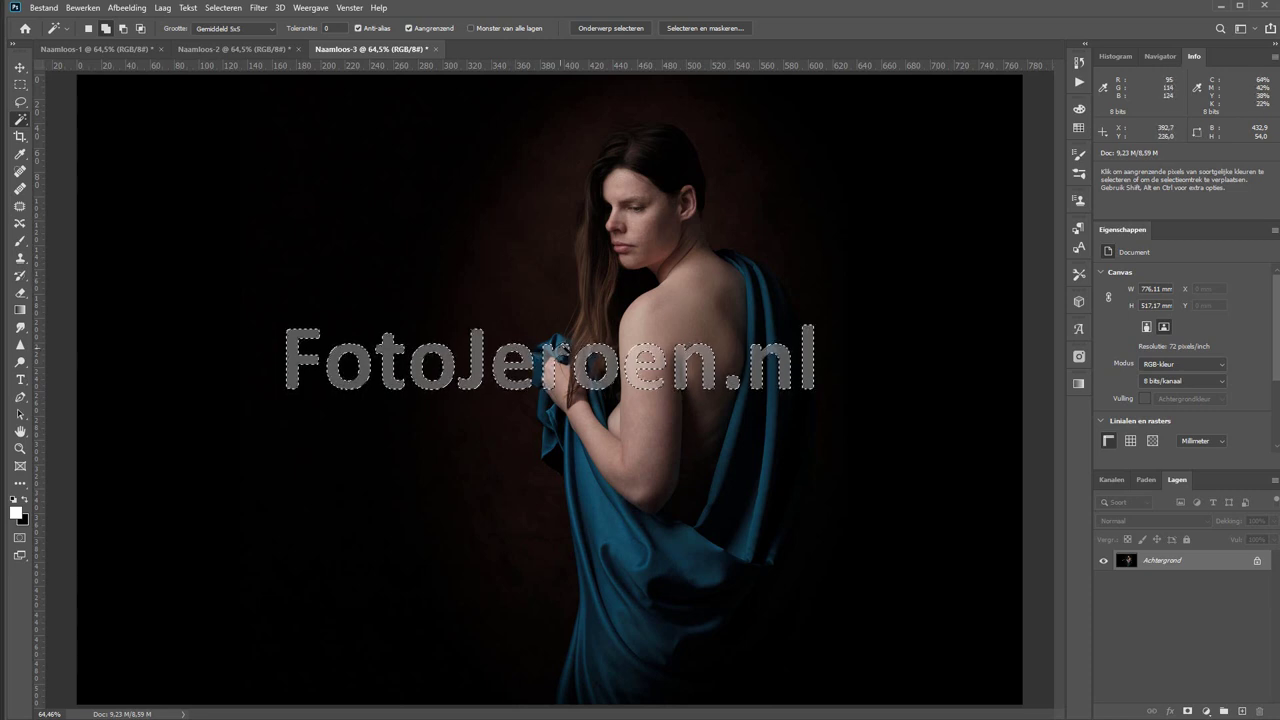
Zoom in on the hand and expand the watermark letter selection by 3 px.
key("z")
left_click_drag(503, 308, 671, 450)
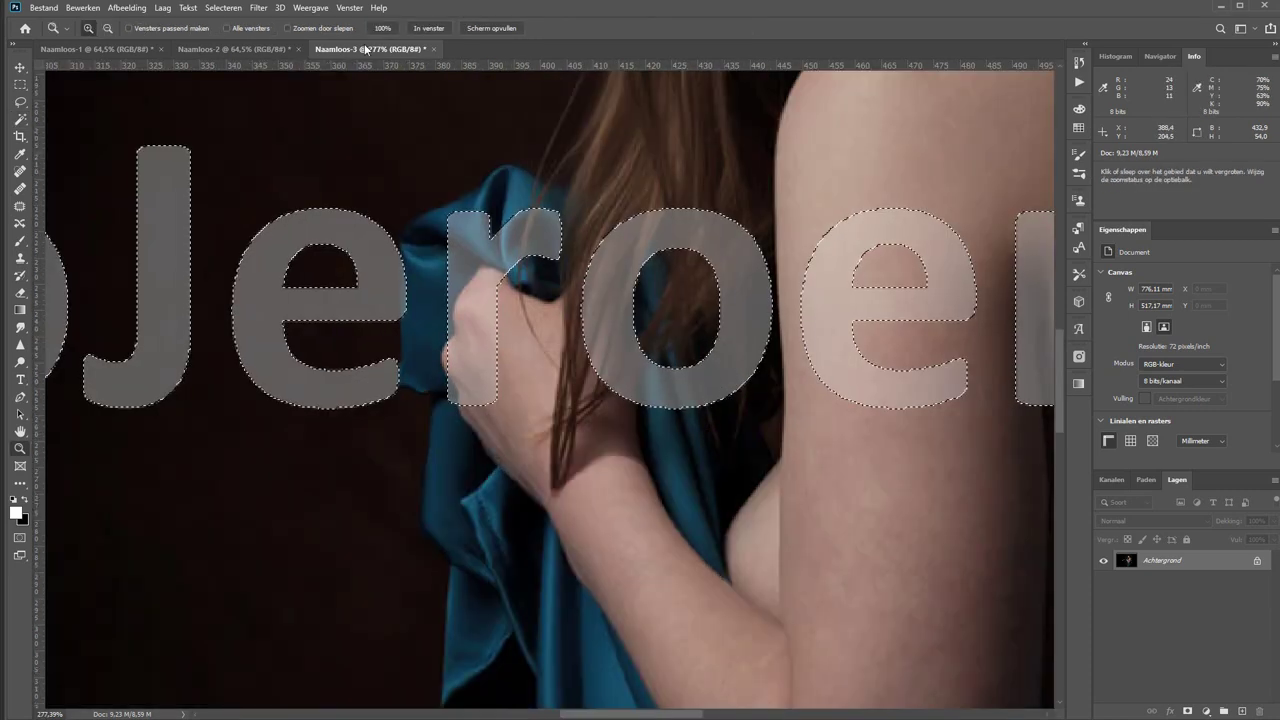
left_click(222, 8)
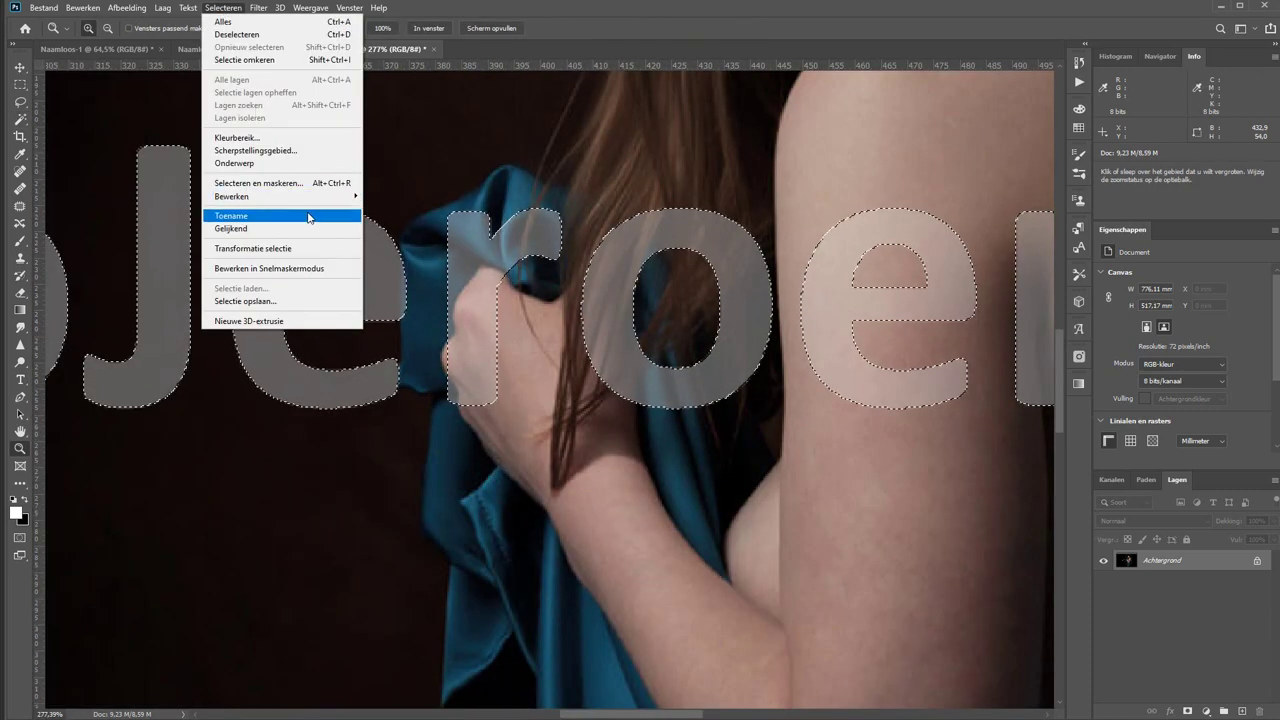
mouse_move(240, 196)
left_click(398, 223)
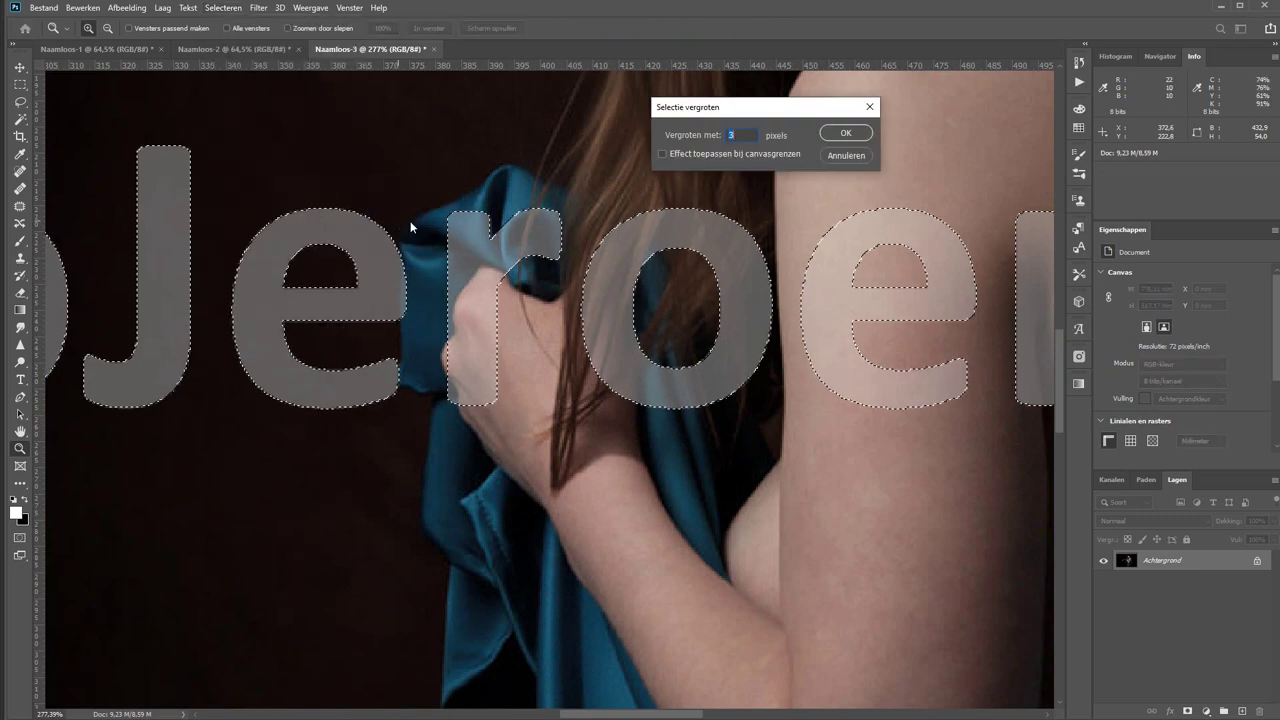
left_click(835, 129)
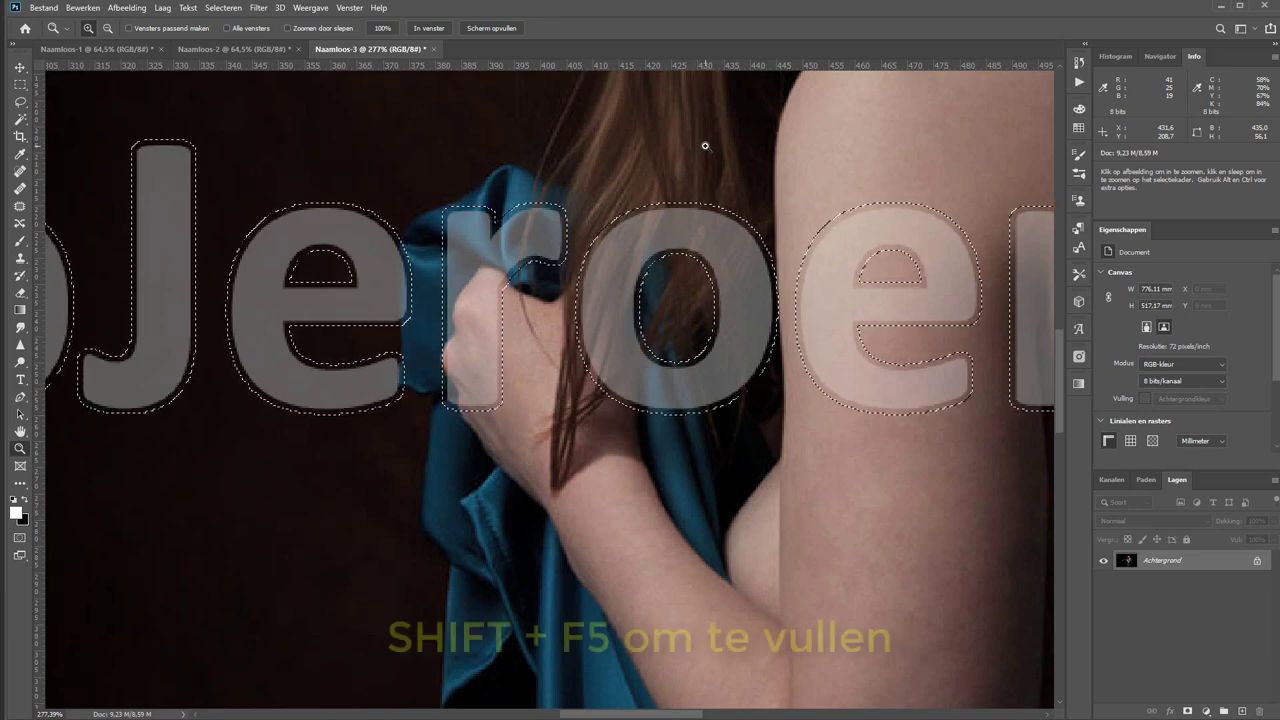
Content-aware fill the FotoJeroen.nl letters, deselect, and fit the photo on screen.
key("shift+F5")
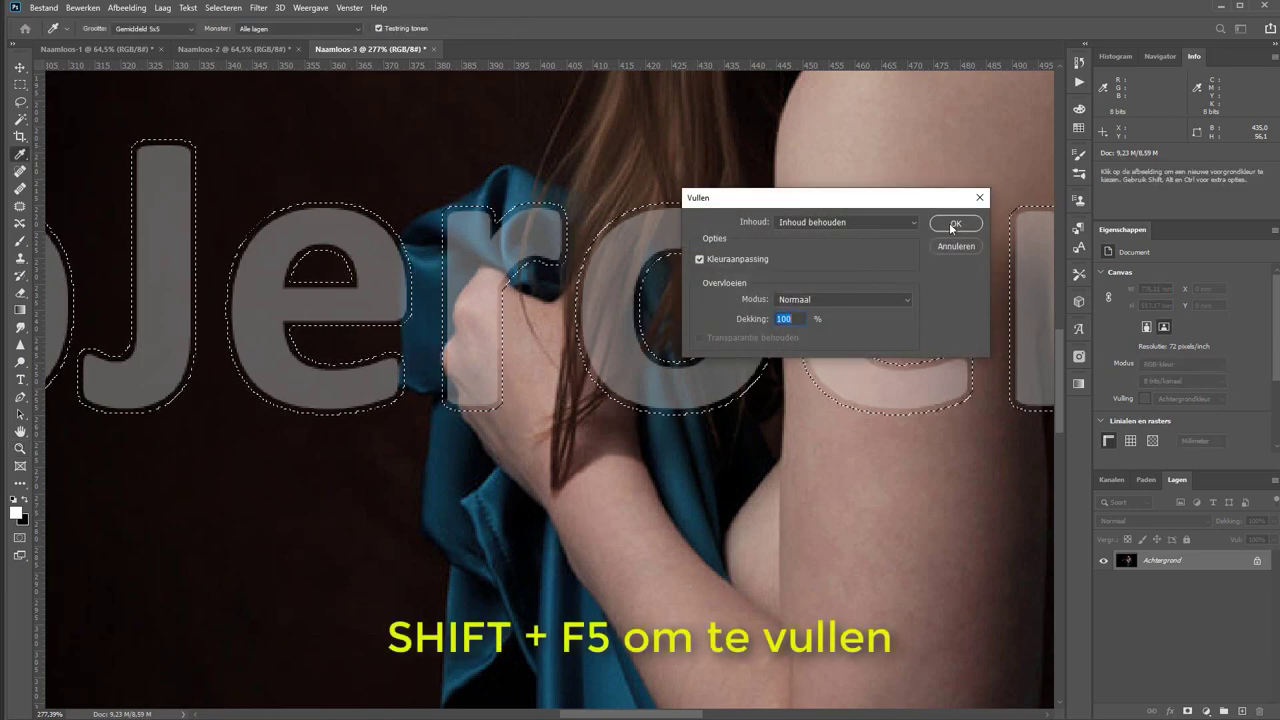
left_click(952, 223)
key("ctrl+z")
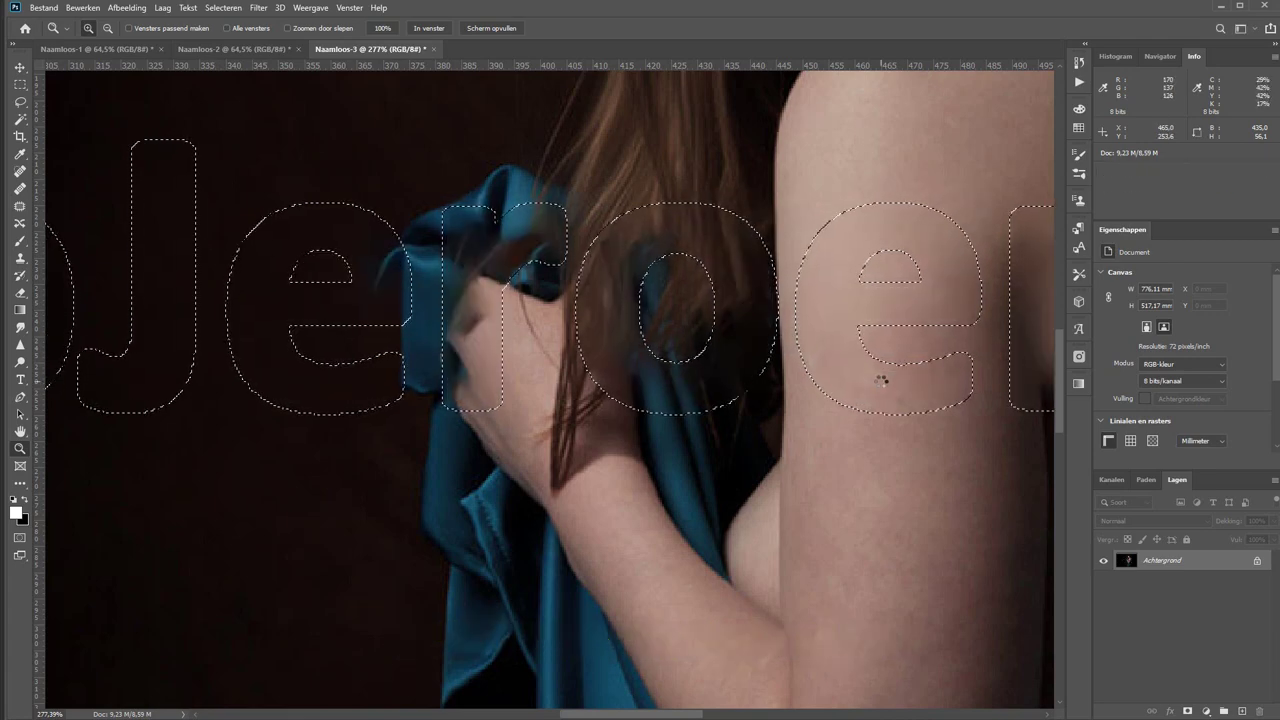
key("ctrl+d")
key("ctrl+0")
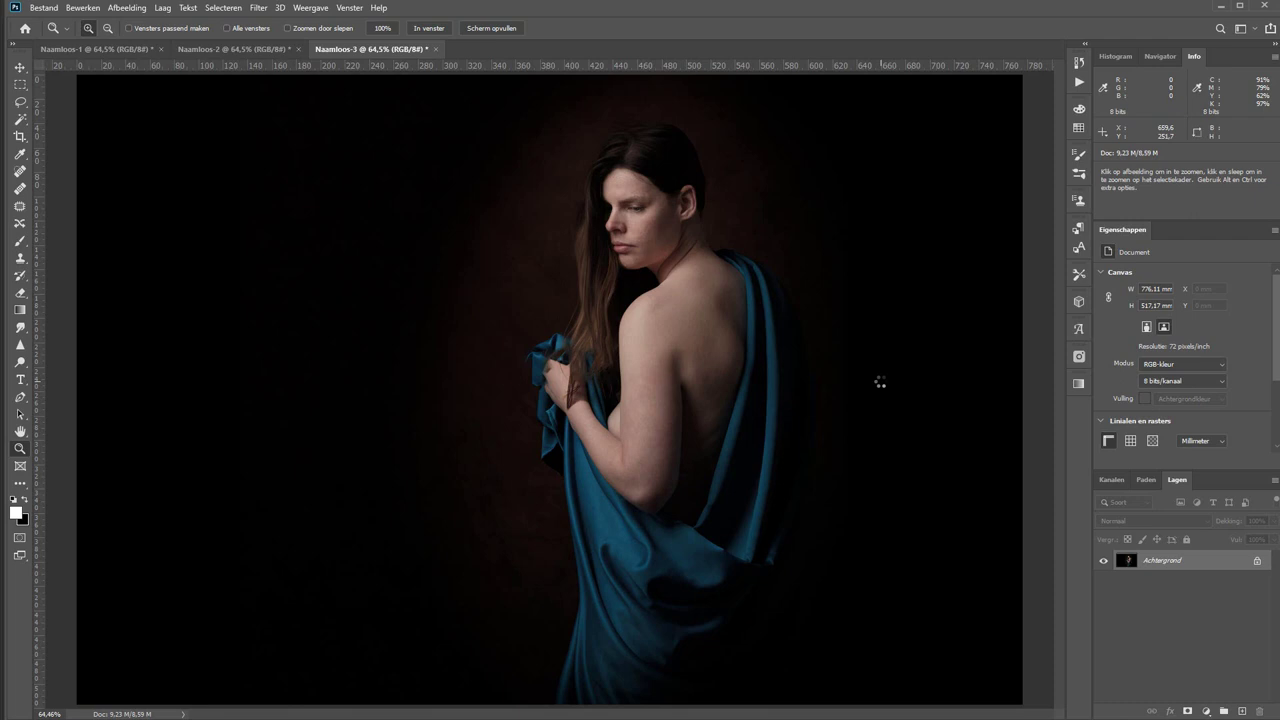
Compare Naamloos-3 against Naamloos-1, then zoom in closely on the back crease.
key("l")
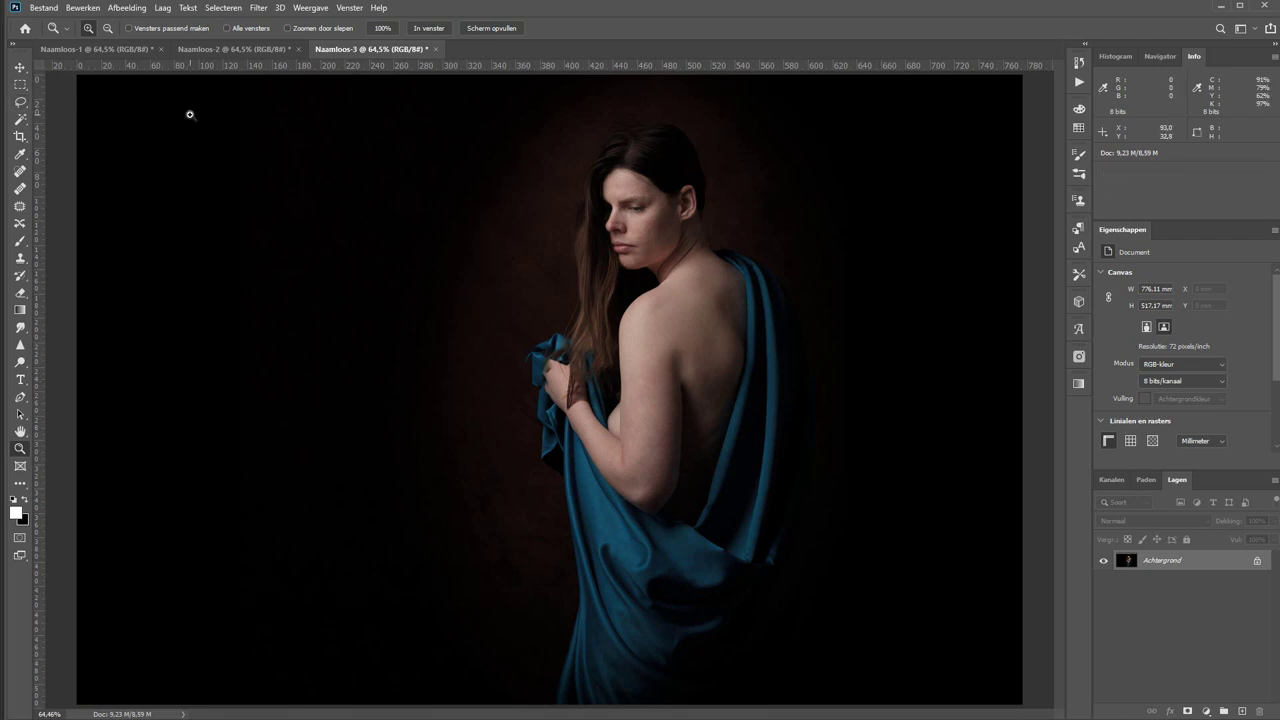
key("ctrl+Tab")
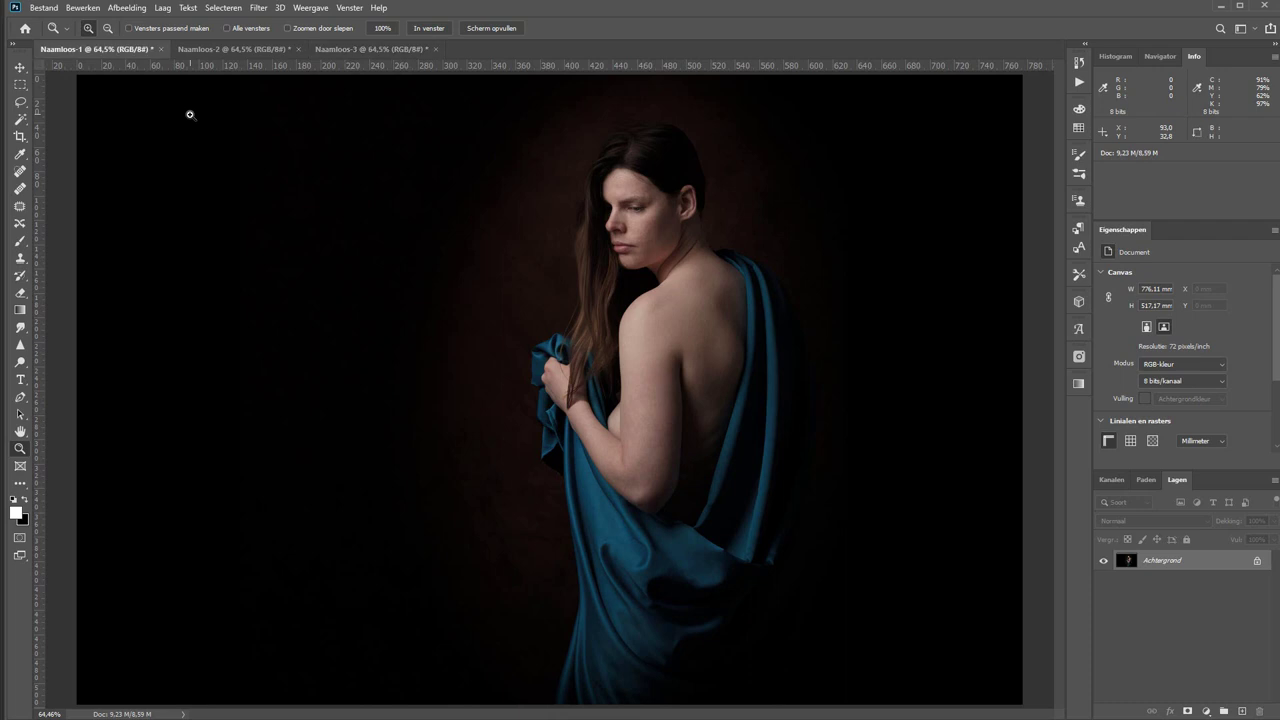
key("ctrl+shift+Tab")
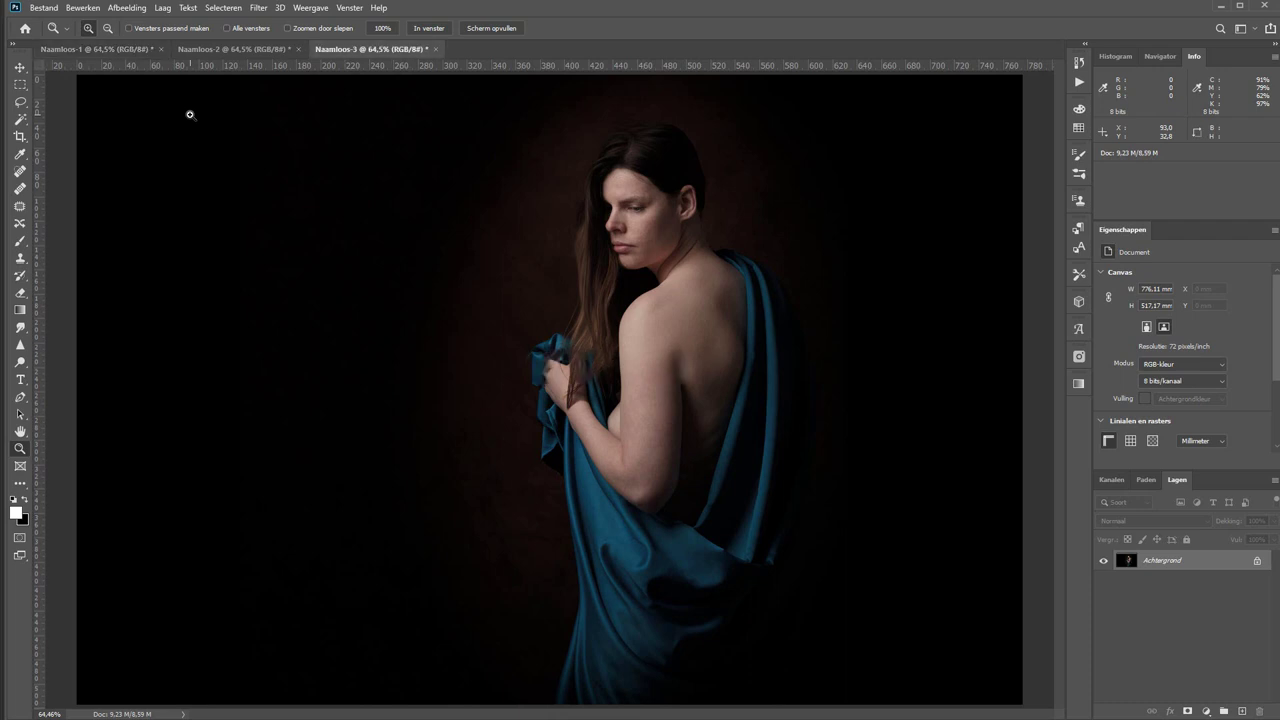
key("ctrl+Tab")
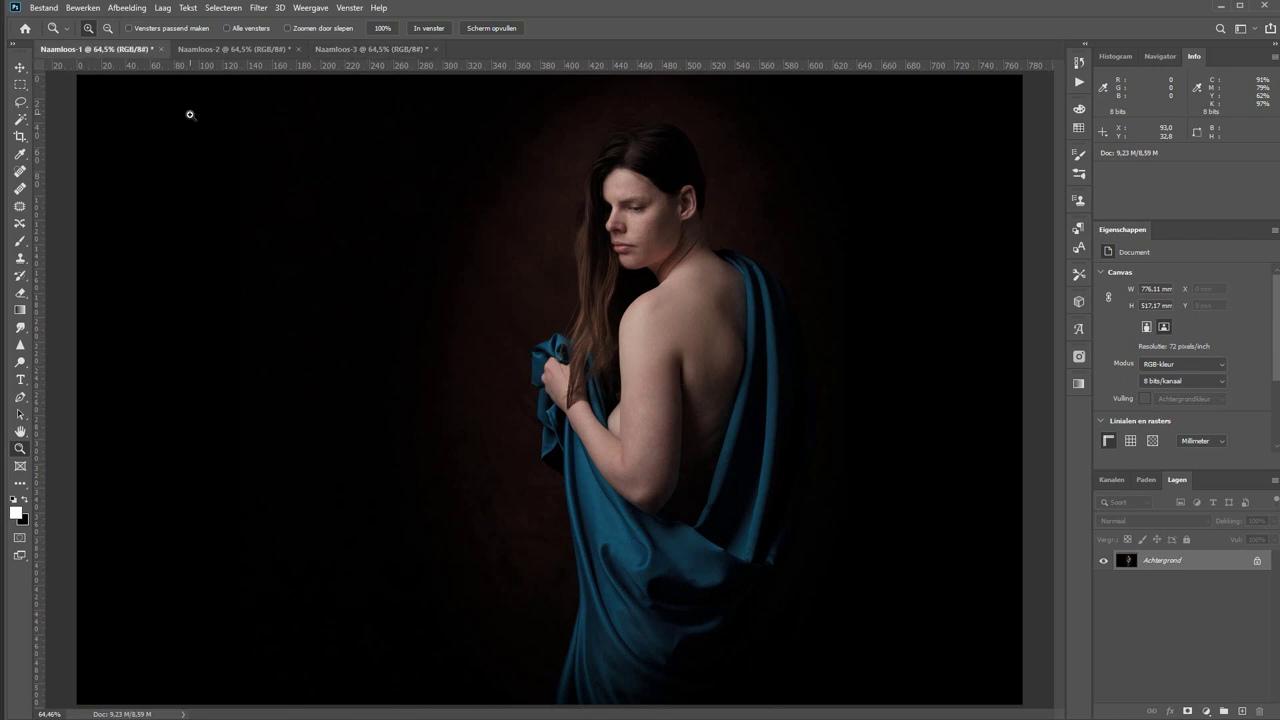
key("ctrl+shift+Tab")
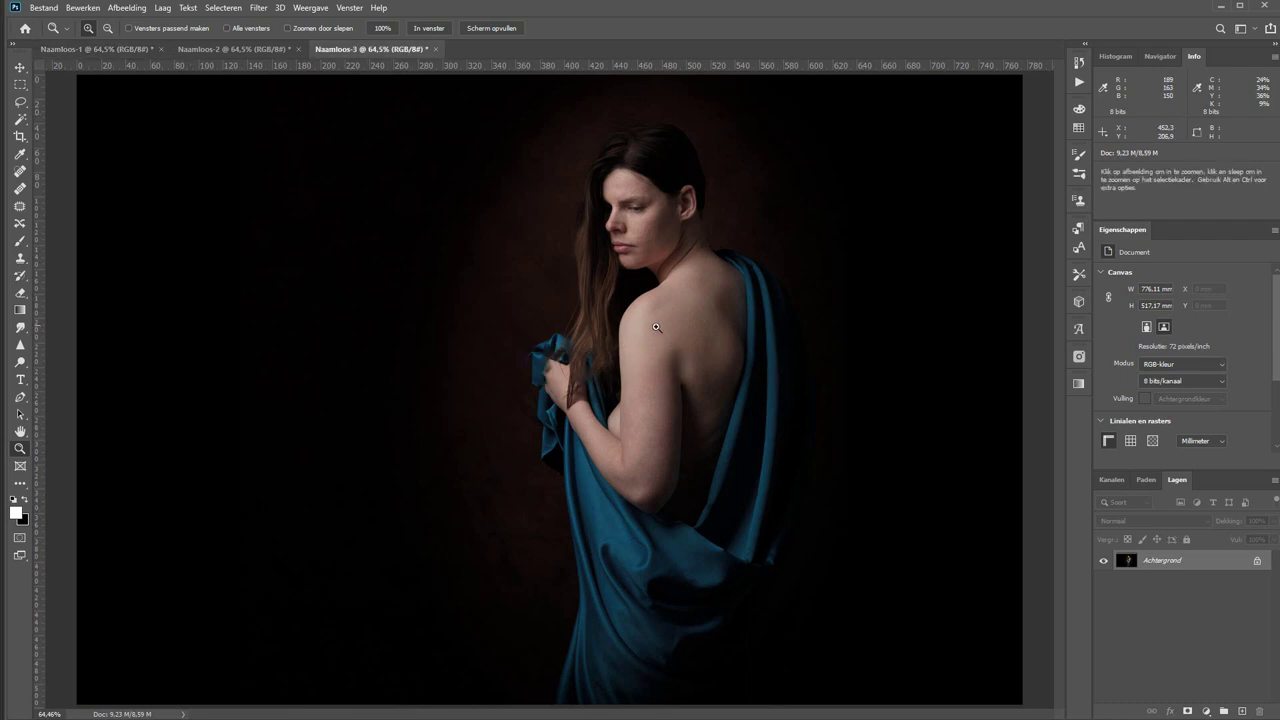
left_click_drag(656, 327, 745, 398)
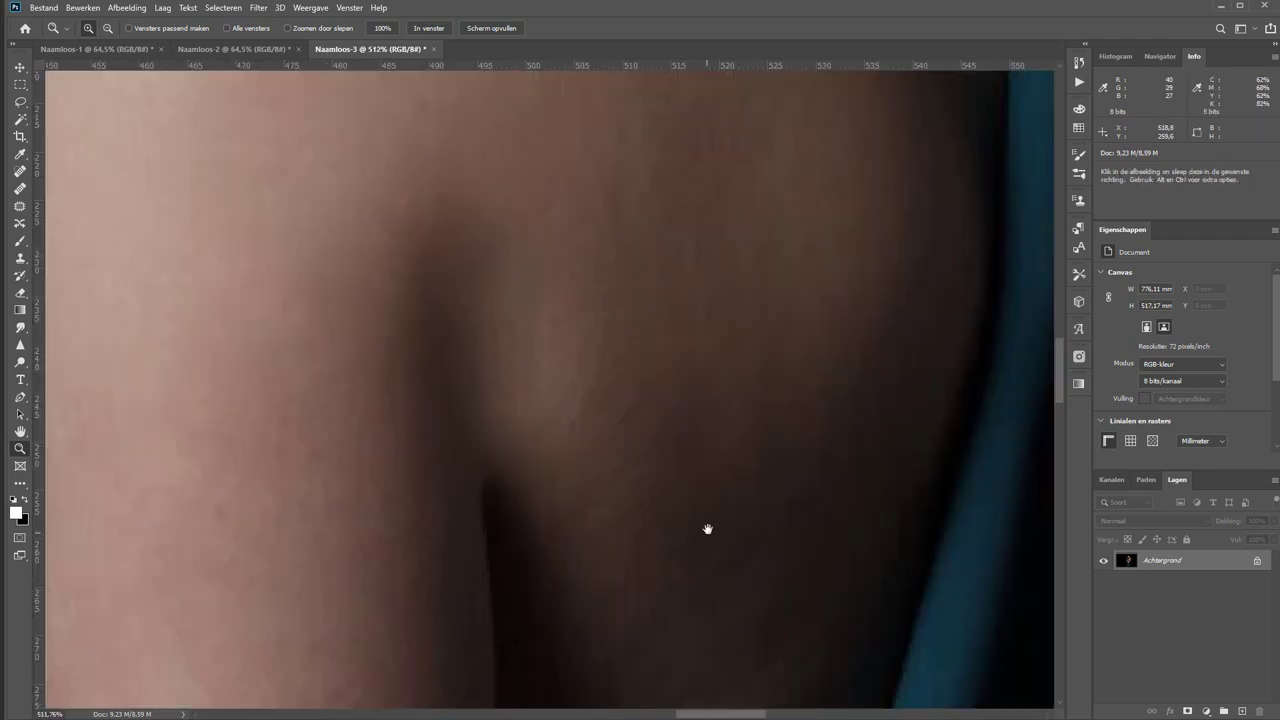
Add empty layer Laag 1 and set the Clone Stamp to sample Current & Below.
left_click_drag(707, 528, 760, 394)
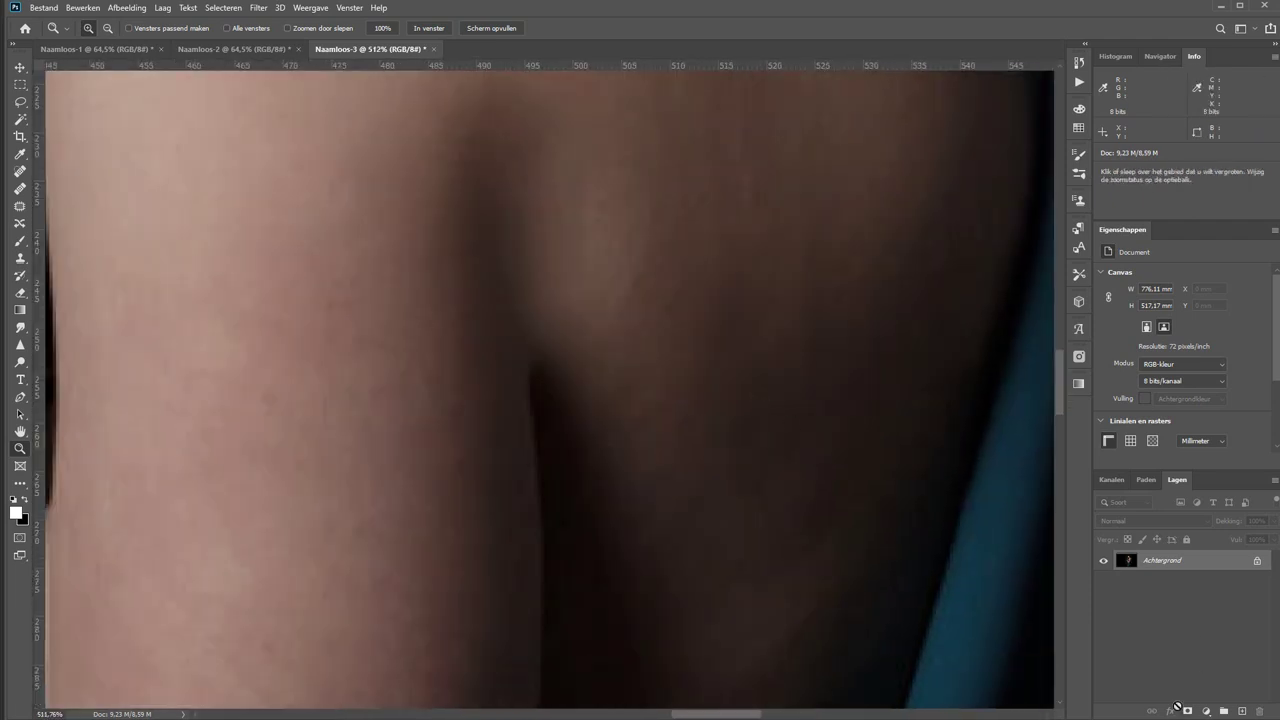
left_click(1241, 711)
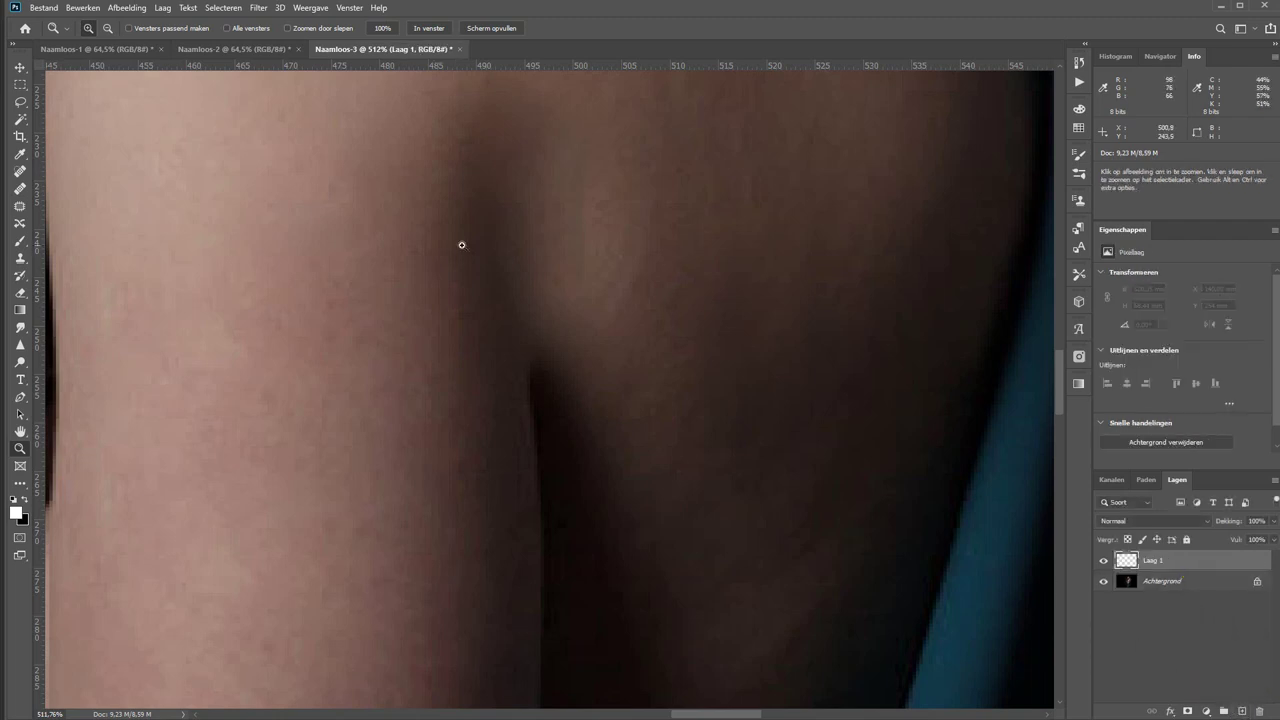
left_click(20, 258)
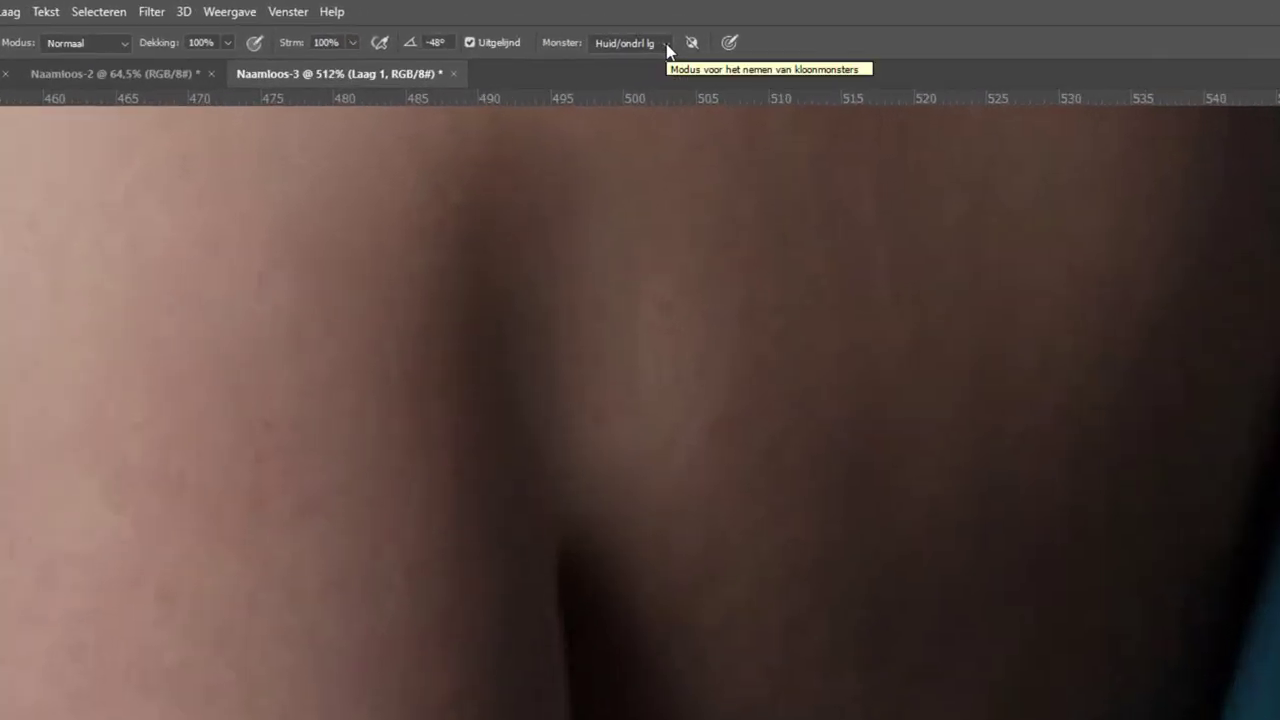
left_click(667, 47)
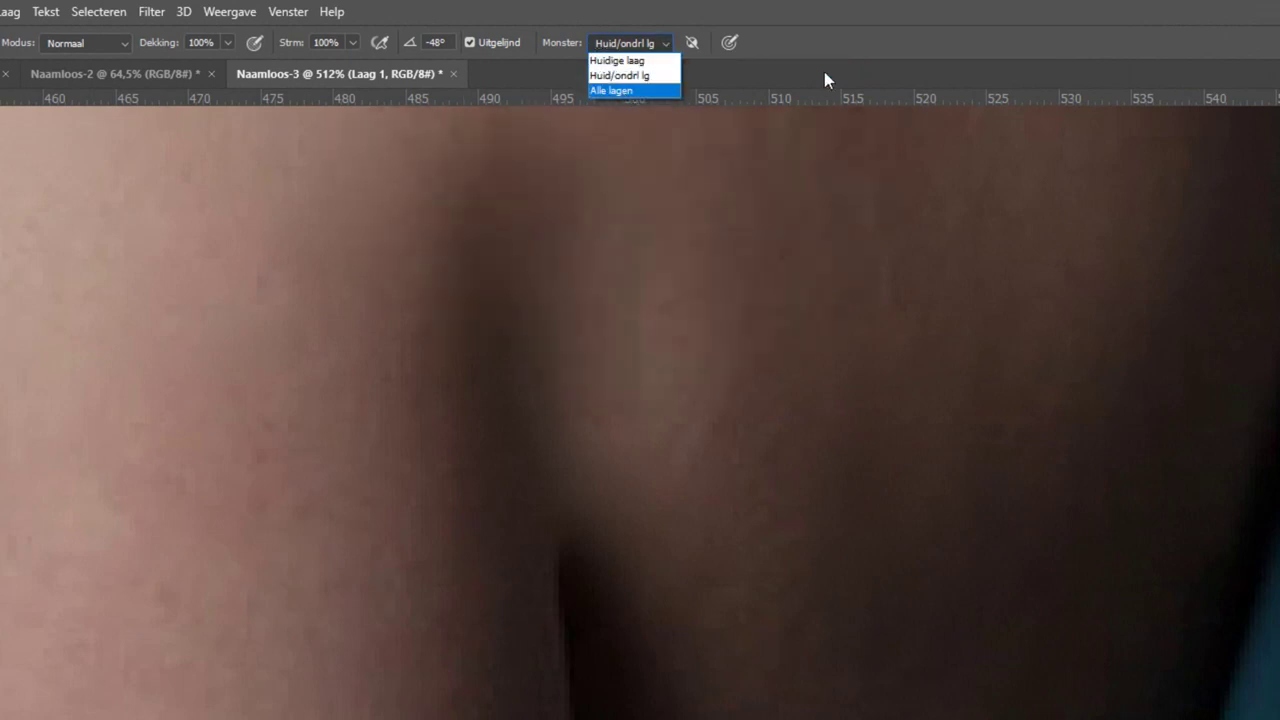
left_click(844, 42)
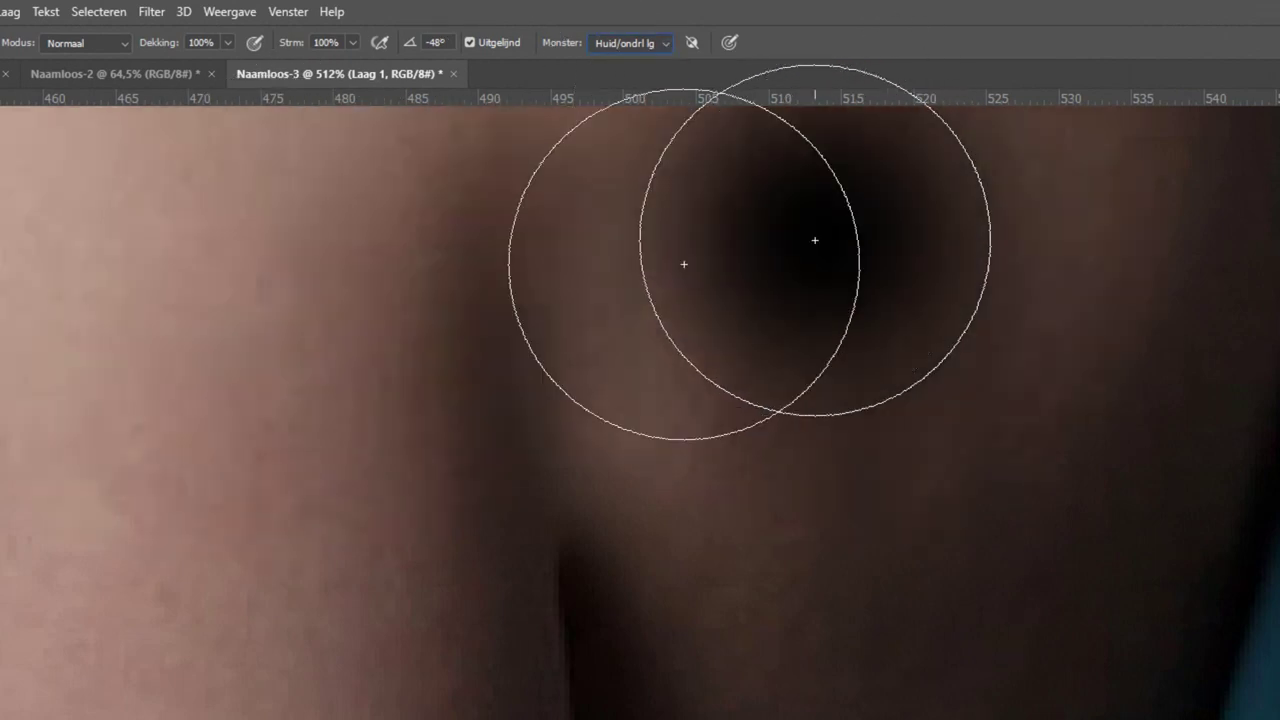
Set the clone brush to 32 px with 0% hardness.
right_click(760, 560)
left_click(808, 562)
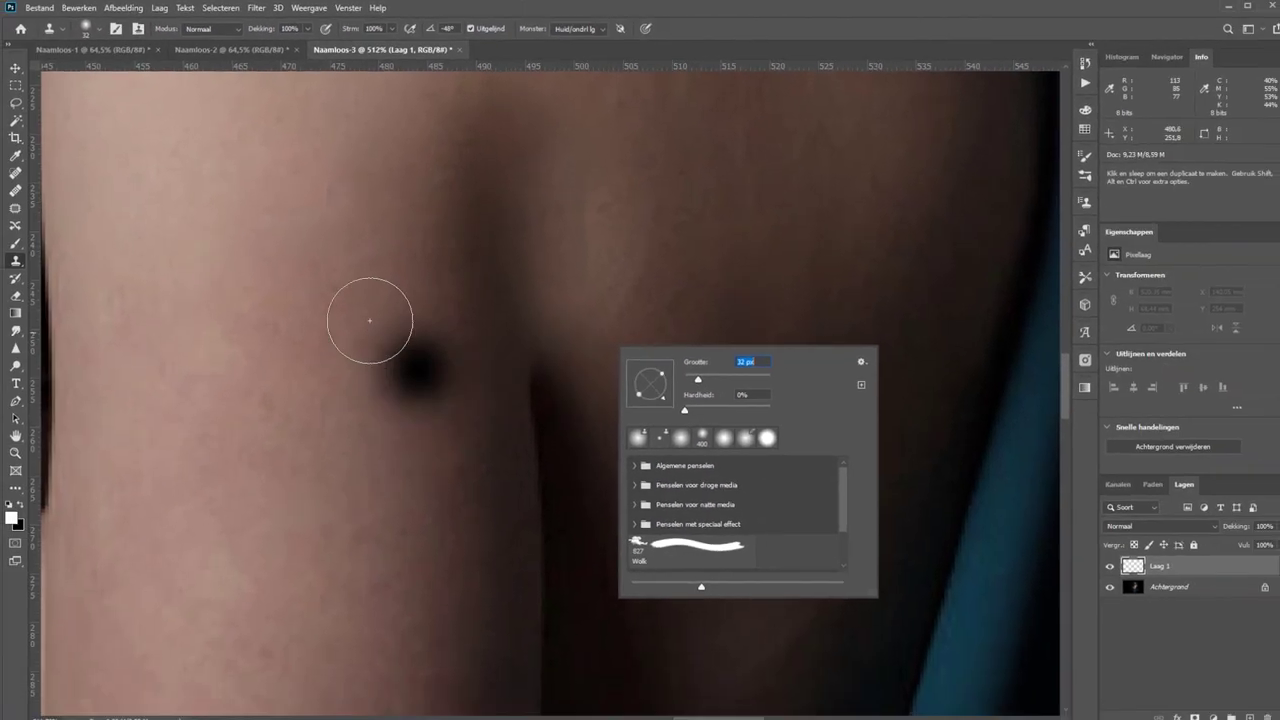
left_click(415, 368)
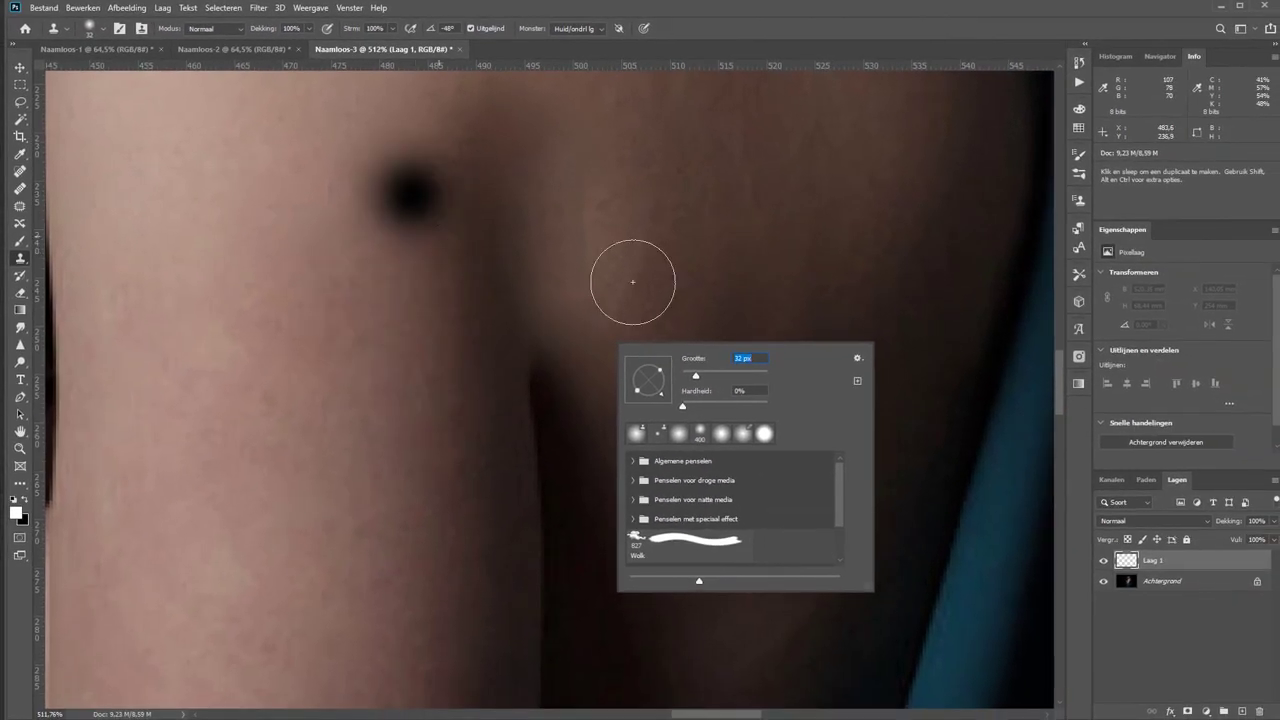
Clone nearby skin over the back crease and its bright blob on Laag 1.
left_click(587, 427, "alt")
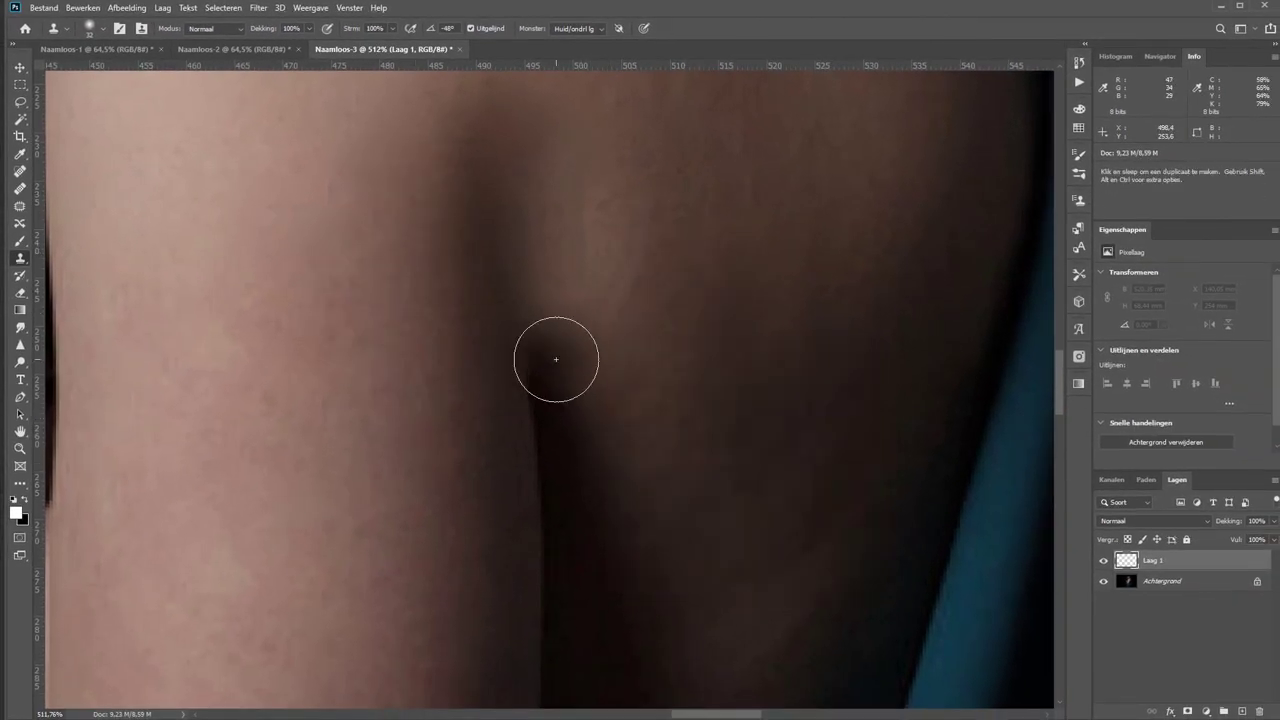
mouse_move(551, 352)
left_mouse_down()
mouse_move(536, 267)
mouse_move(557, 320)
mouse_move(589, 337)
left_mouse_up()
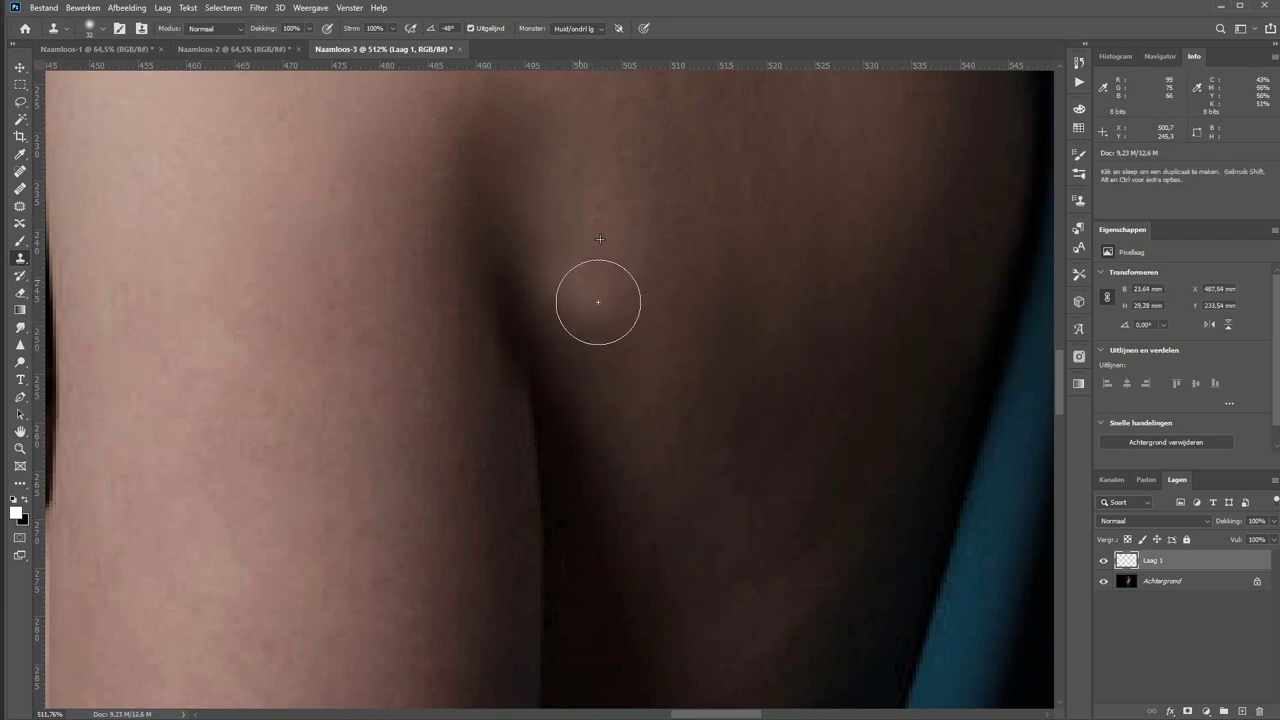
left_click(637, 440, "alt")
left_click_drag(587, 300, 563, 234)
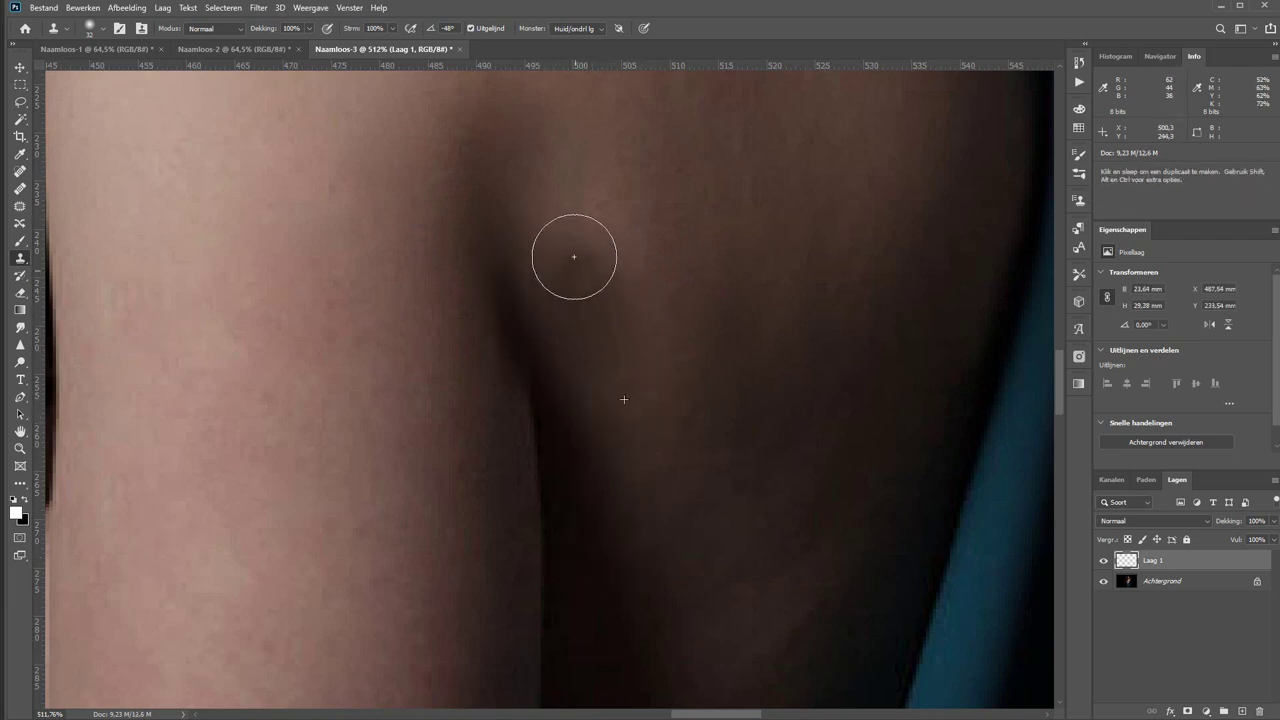
key("ctrl+z")
left_click(600, 430, "alt")
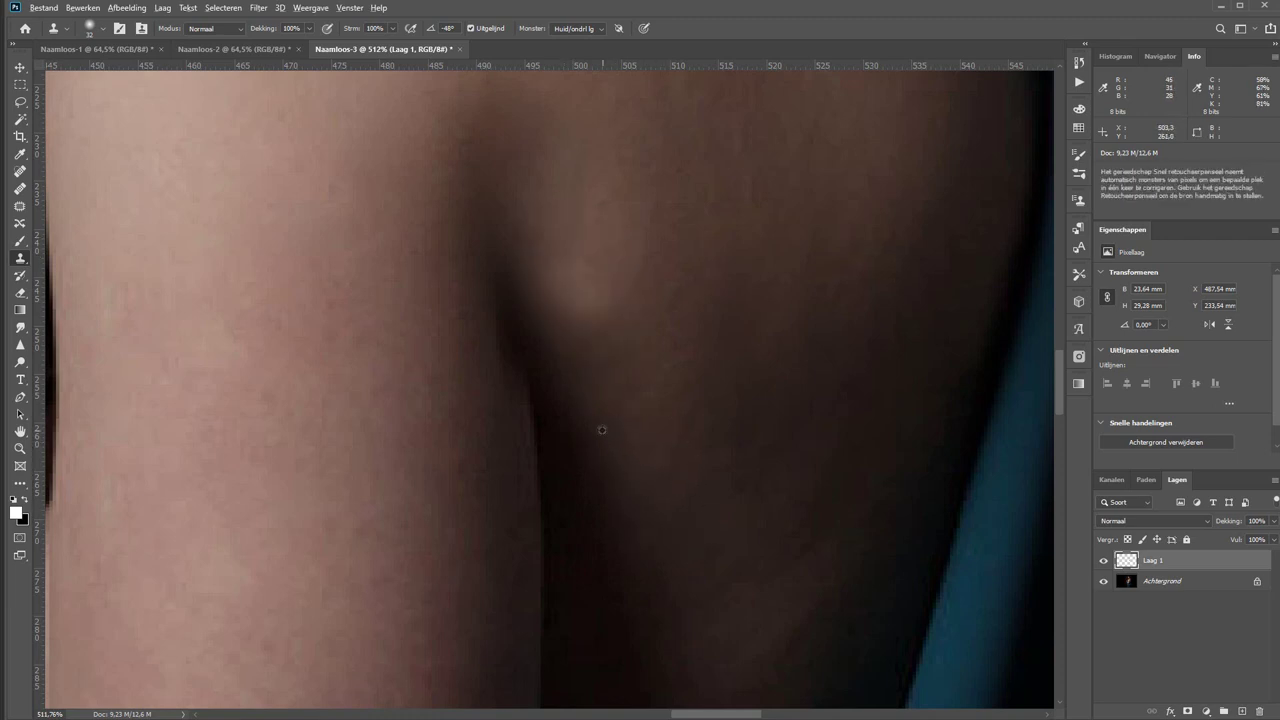
mouse_move(563, 323)
left_mouse_down()
mouse_move(549, 294)
mouse_move(595, 304)
mouse_move(531, 191)
left_mouse_up()
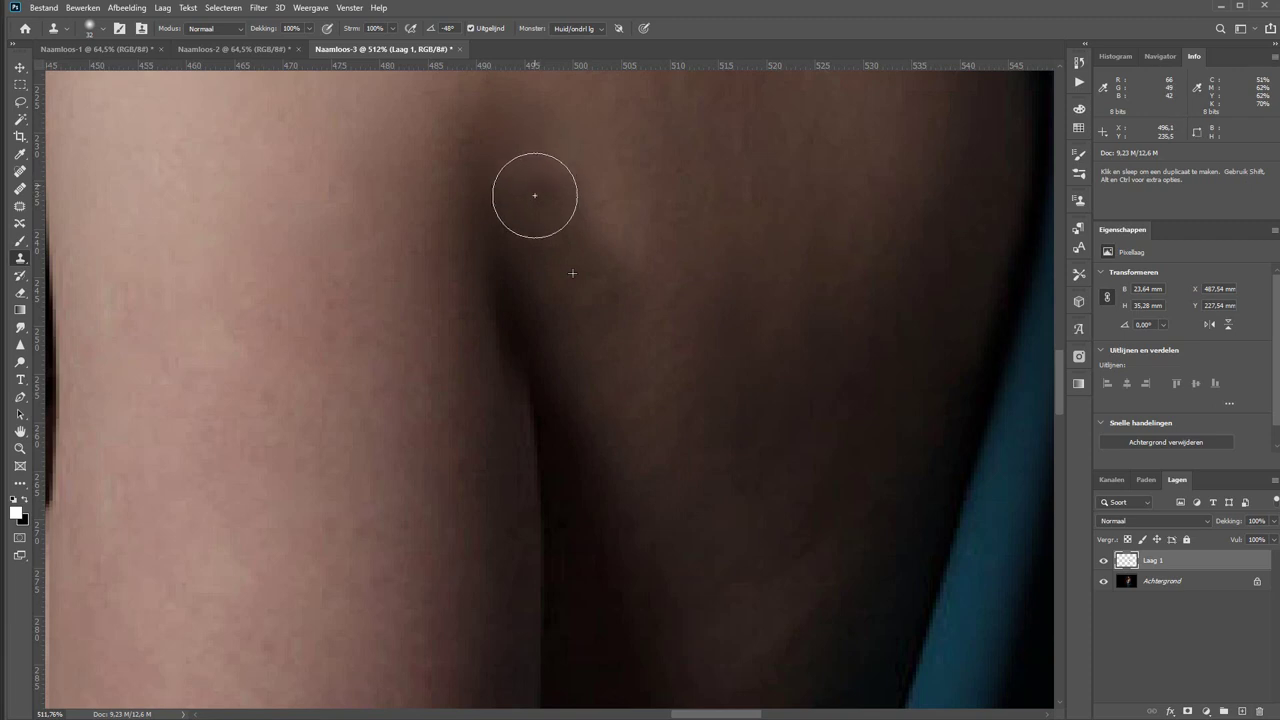
left_click(533, 457, "alt")
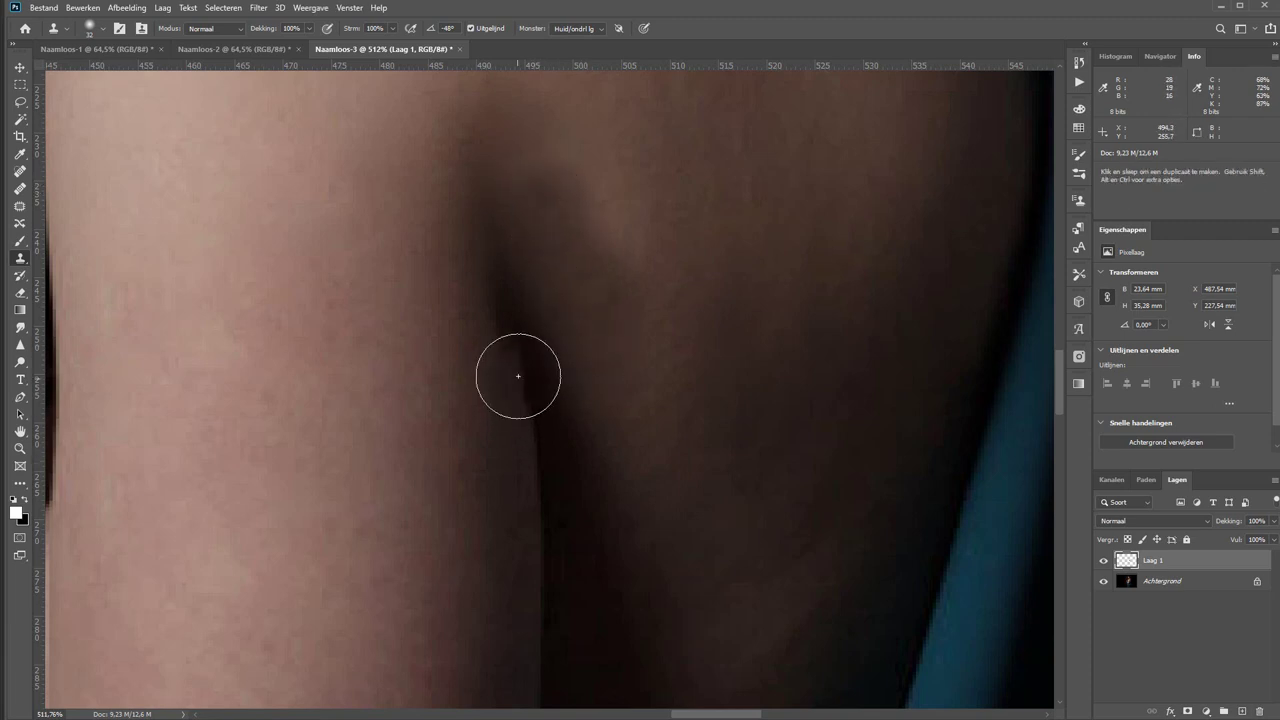
left_click_drag(514, 349, 486, 280)
Blend the crease further with cloning at 60% then 30% opacity, then fit the portrait on screen.
key("ctrl+0")
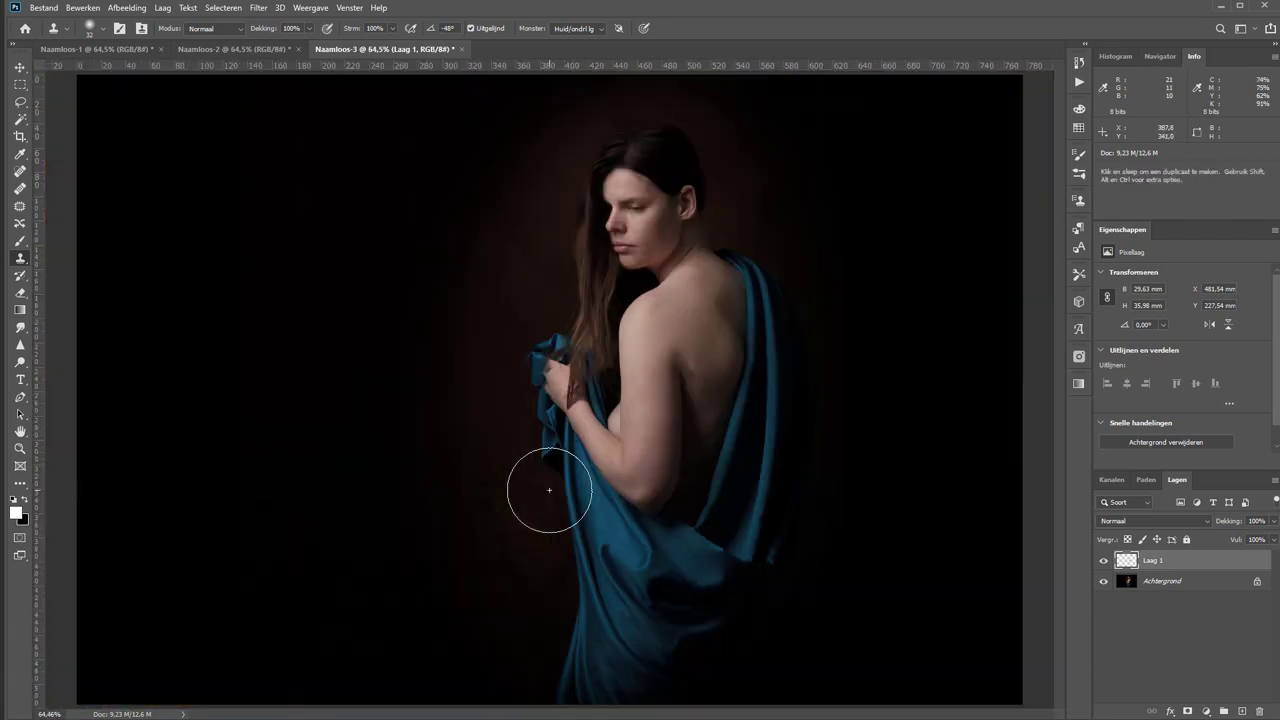
key("z")
left_click(725, 400)
key("s")
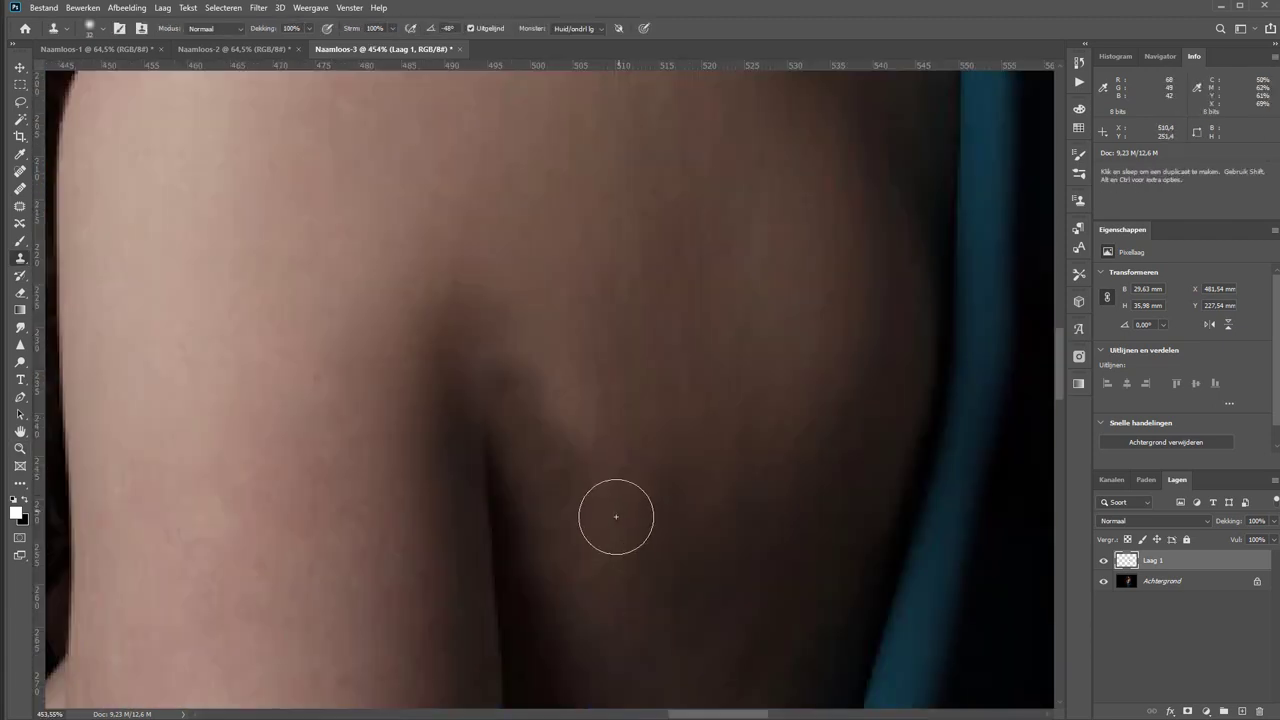
key("6")
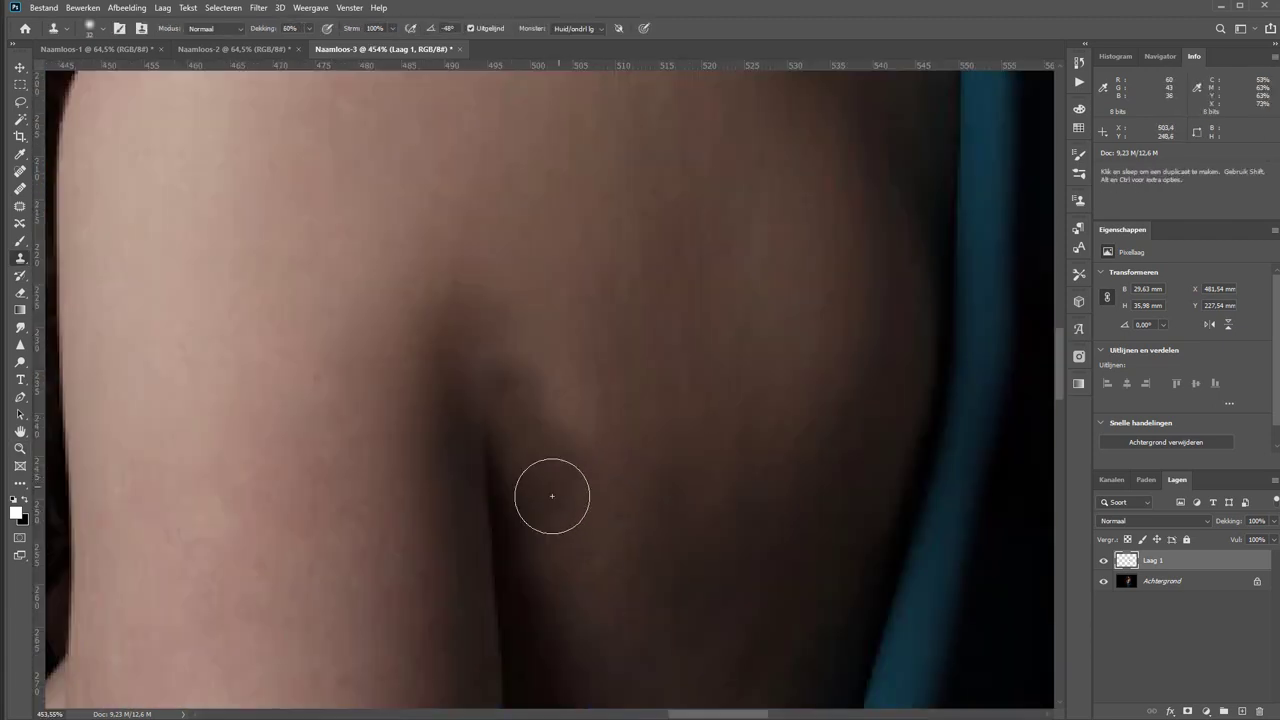
left_click(560, 483, "alt")
key("3")
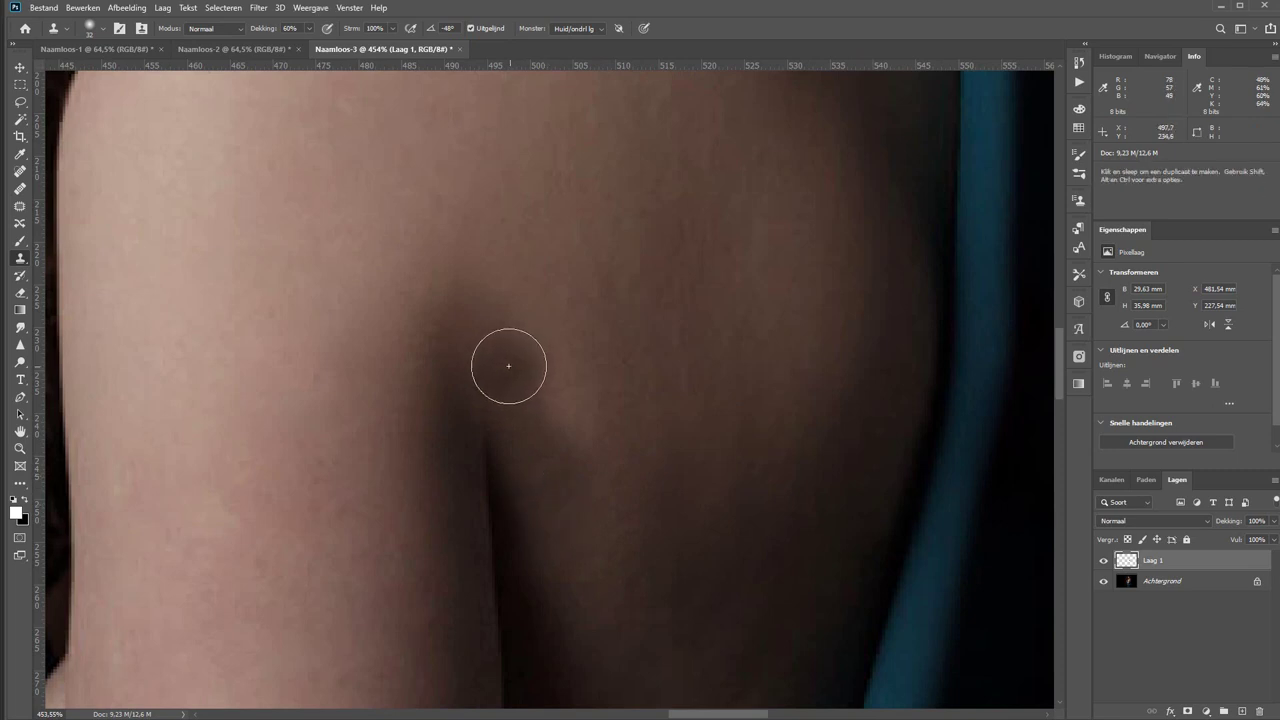
left_click_drag(515, 375, 640, 457)
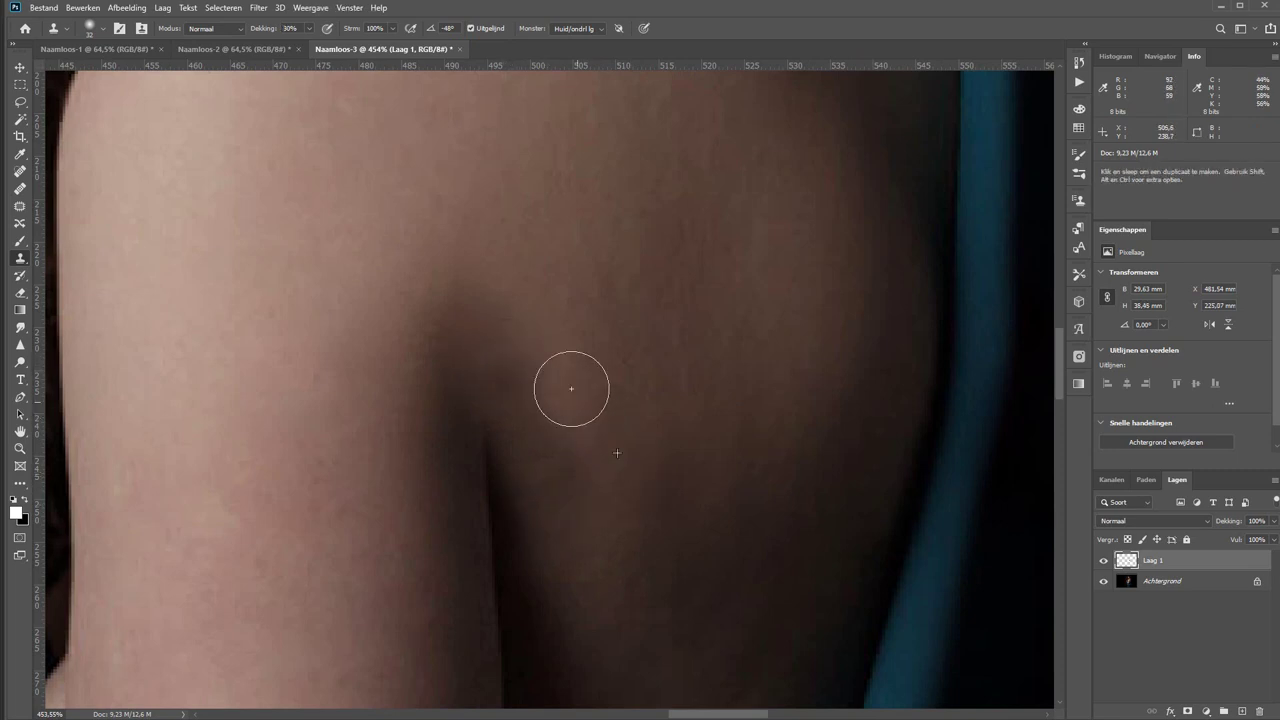
left_click_drag(563, 371, 651, 500)
key("ctrl+0")
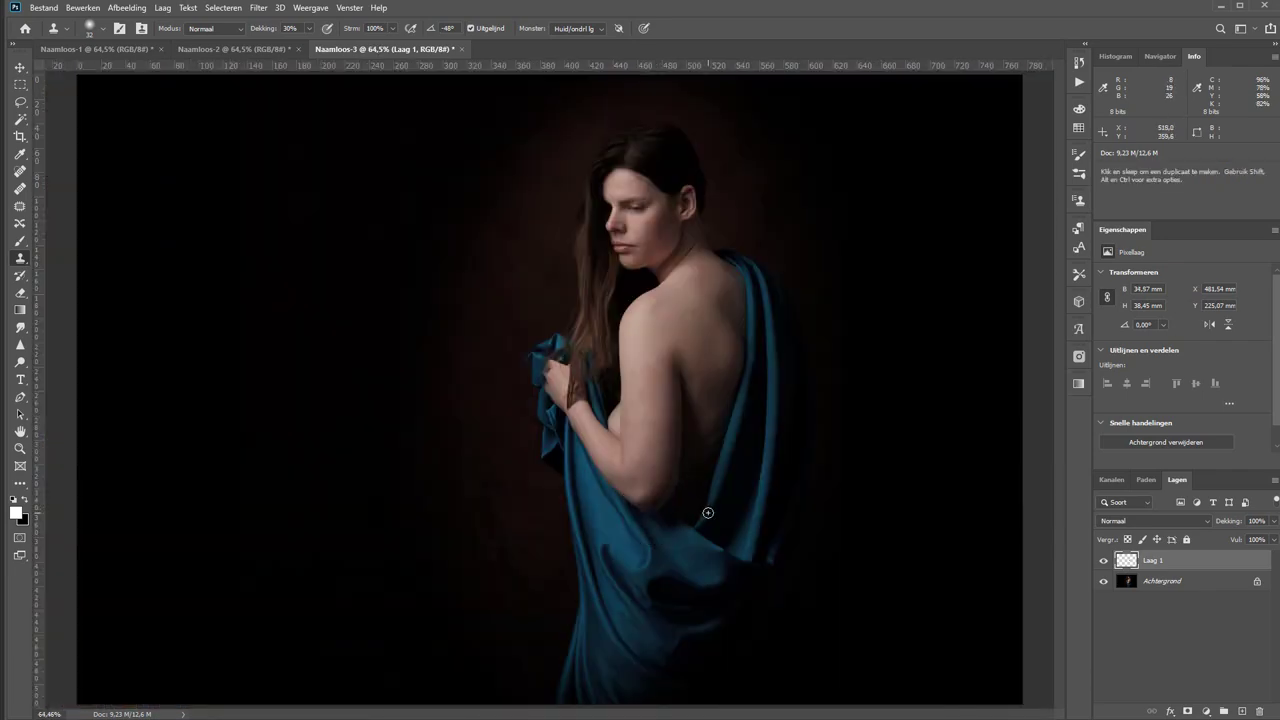
Zoom in on the hand holding the drape with a 10 px Clone Stamp brush.
key("z")
left_click_drag(587, 337, 687, 456)
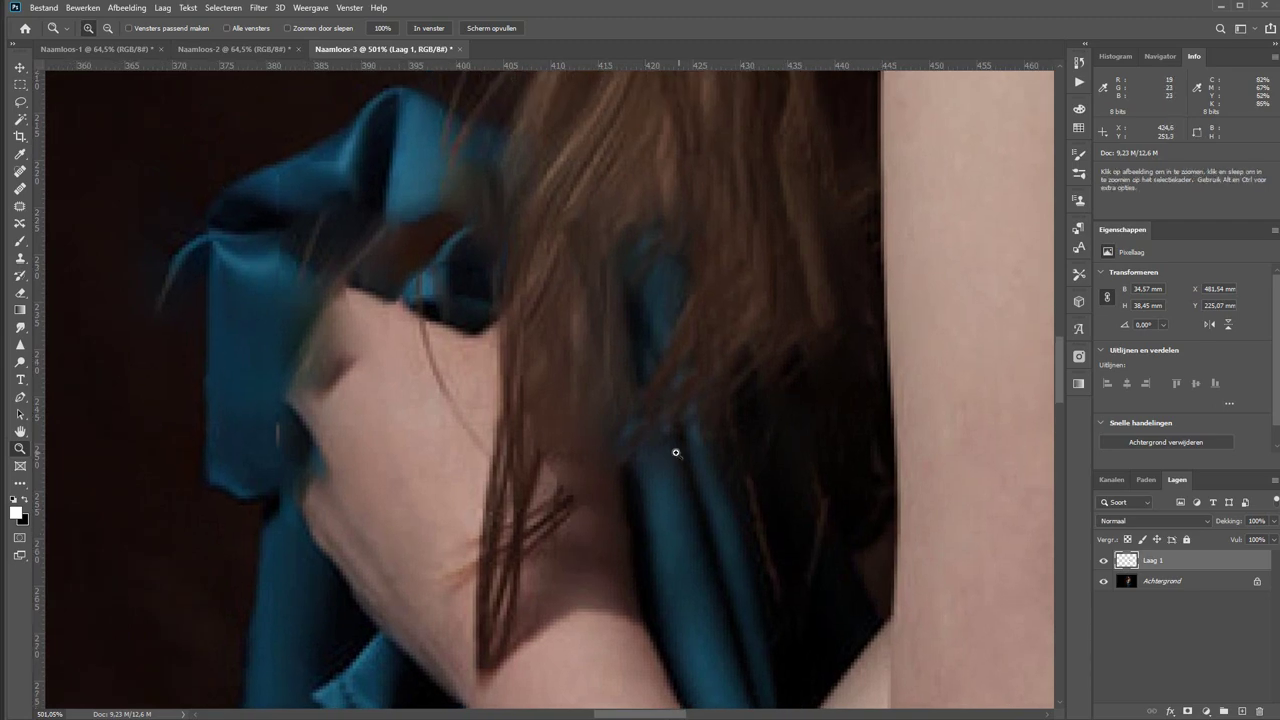
key("s")
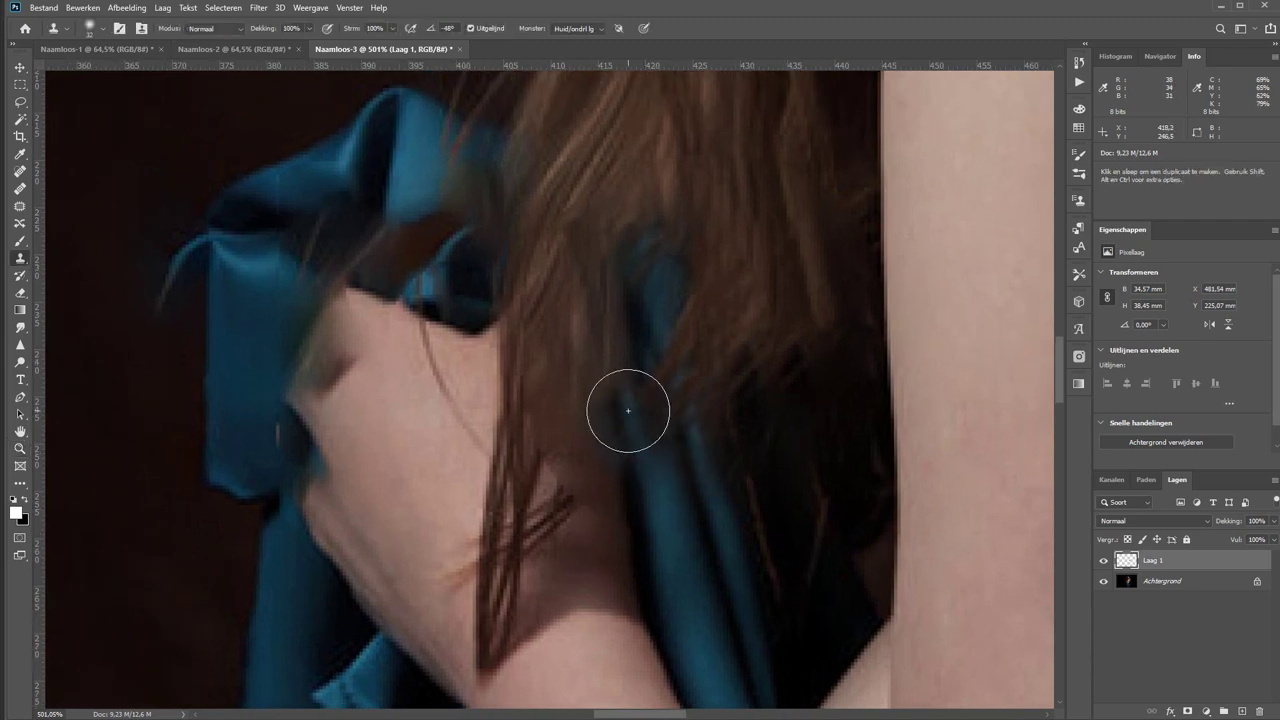
key("bracketleft")
key("bracketleft")
key("bracketleft")
key("bracketleft")
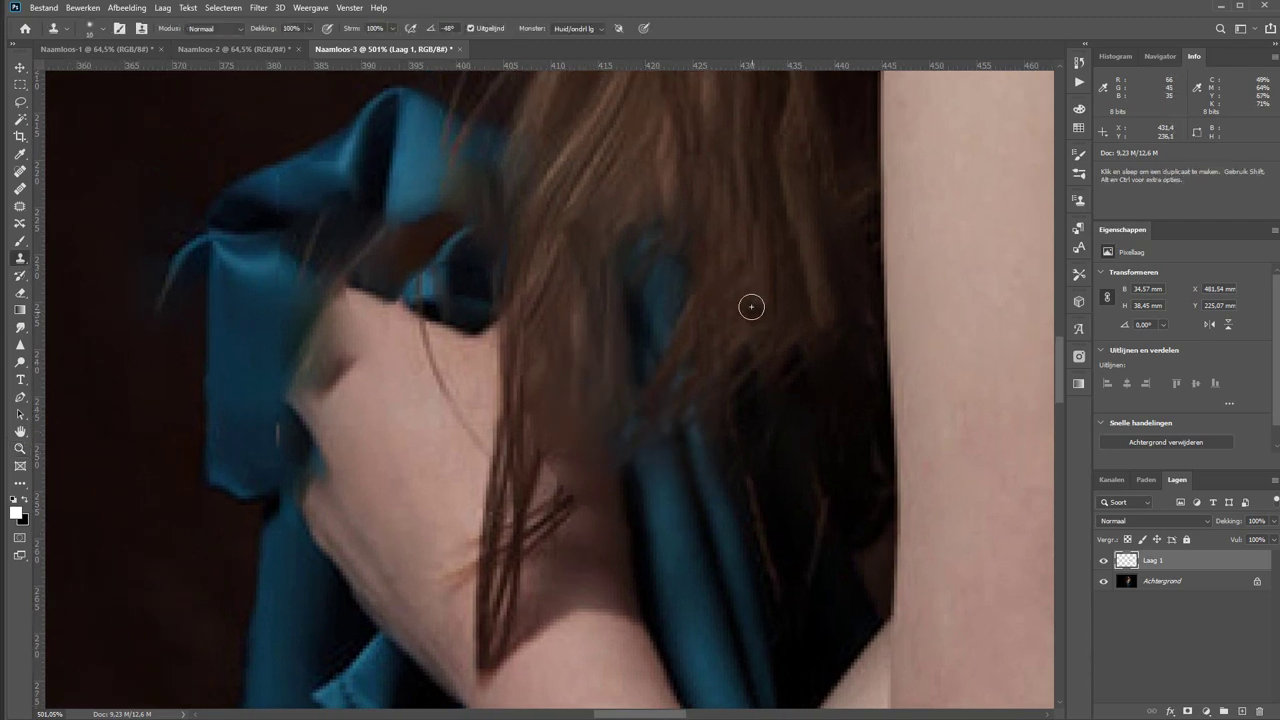
Clone skin over stray hair strands and along the hand's left edge.
left_click(751, 307, "alt")
mouse_move(571, 443)
left_mouse_down()
mouse_move(540, 429)
mouse_move(554, 371)
left_mouse_up()
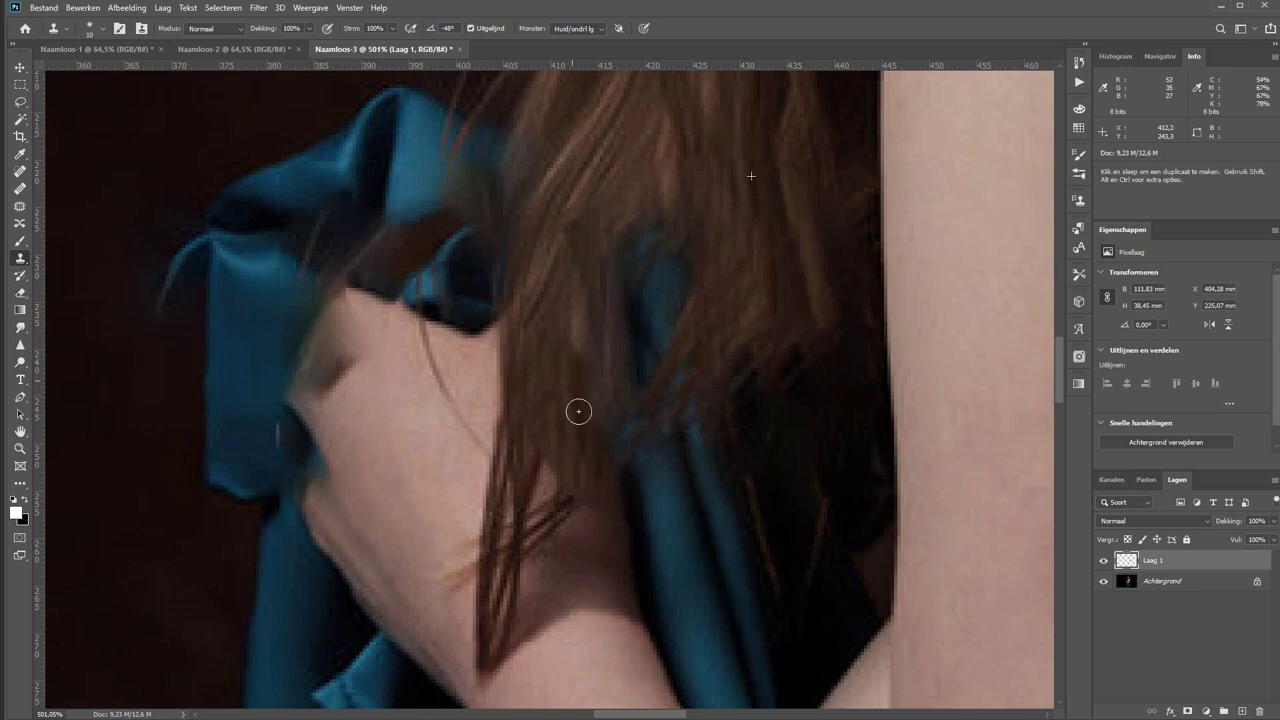
key("j")
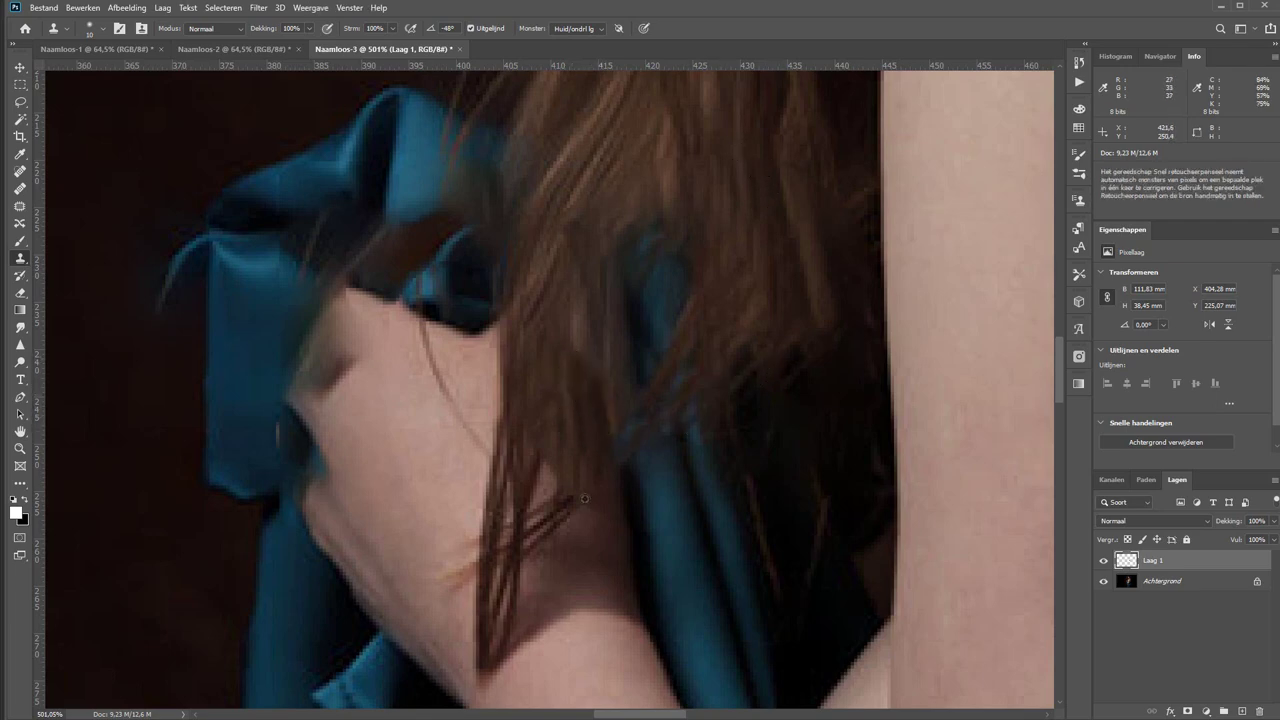
key("s")
left_click_drag(309, 354, 258, 437)
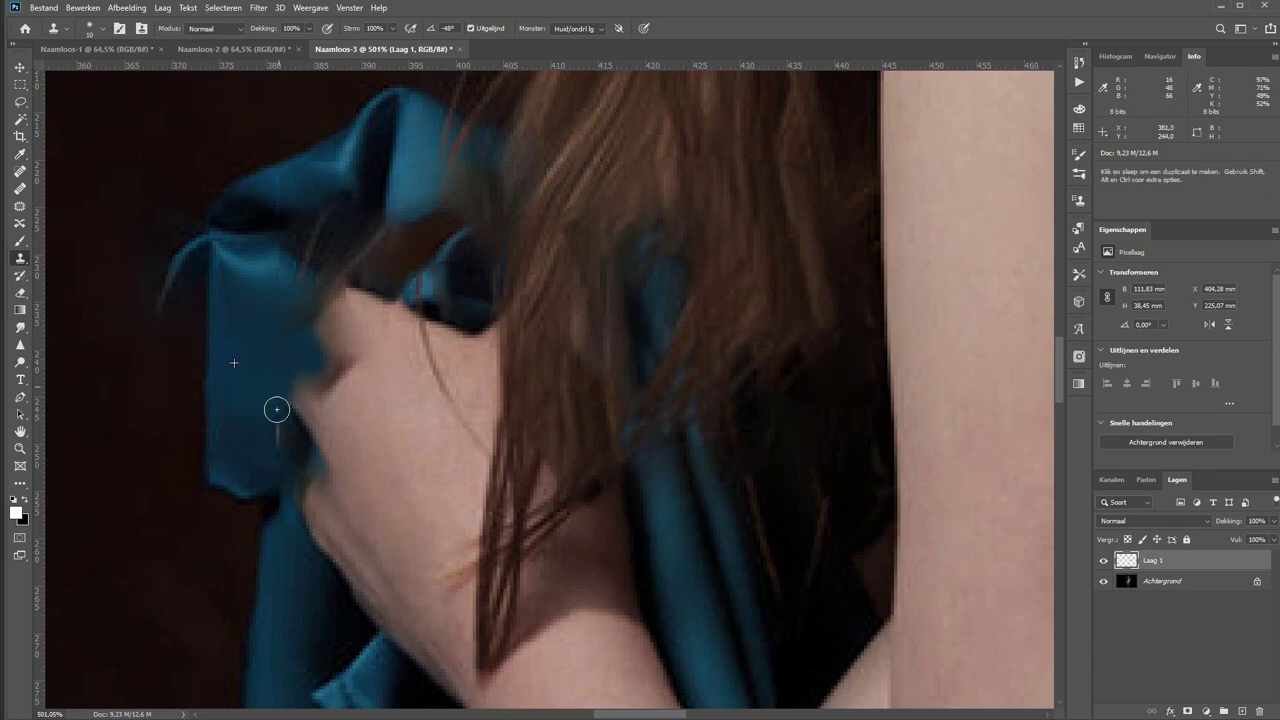
Clone short skin strokes along the upper and middle hand edge.
right_click(390, 445)
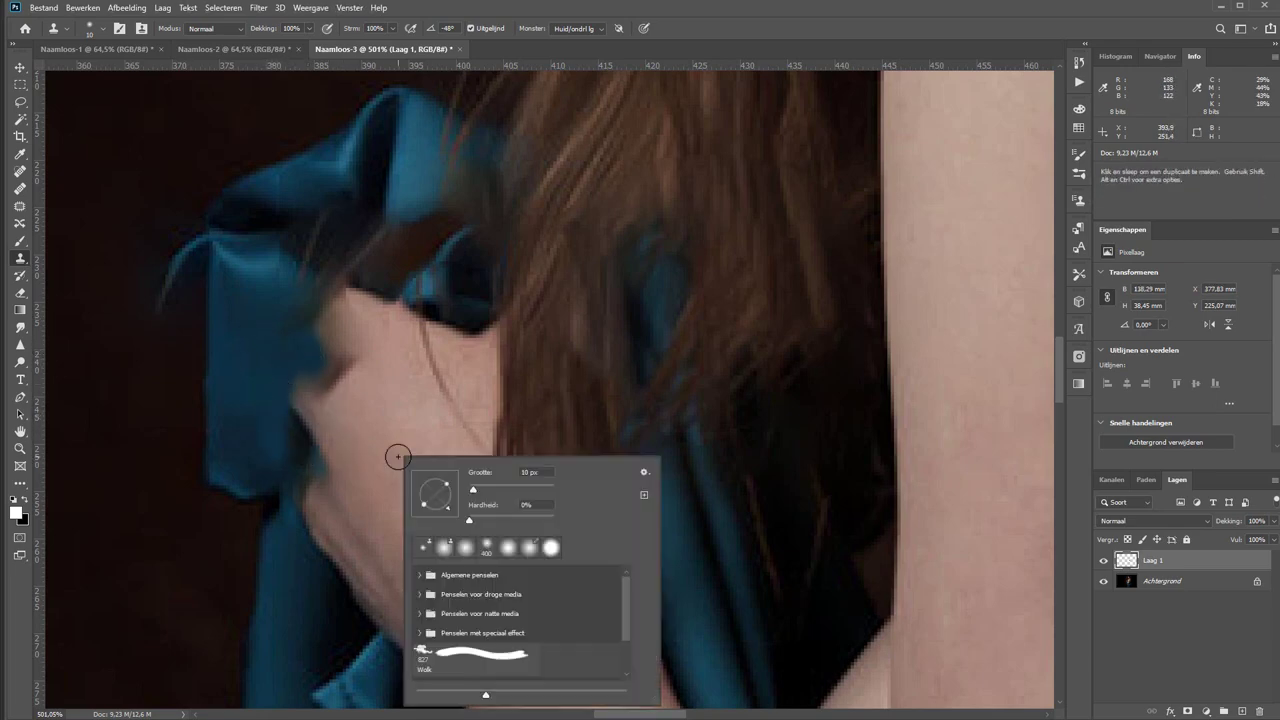
key("Return")
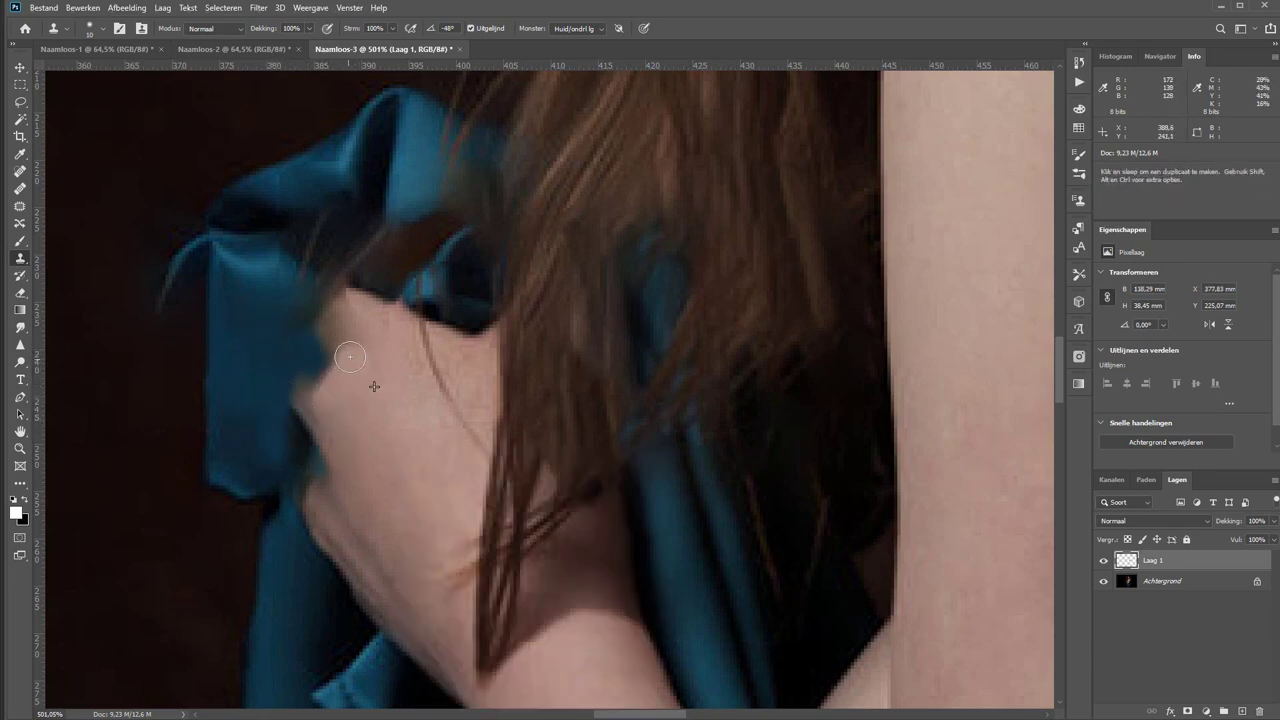
left_click(351, 349, "alt")
left_click_drag(348, 320, 337, 323)
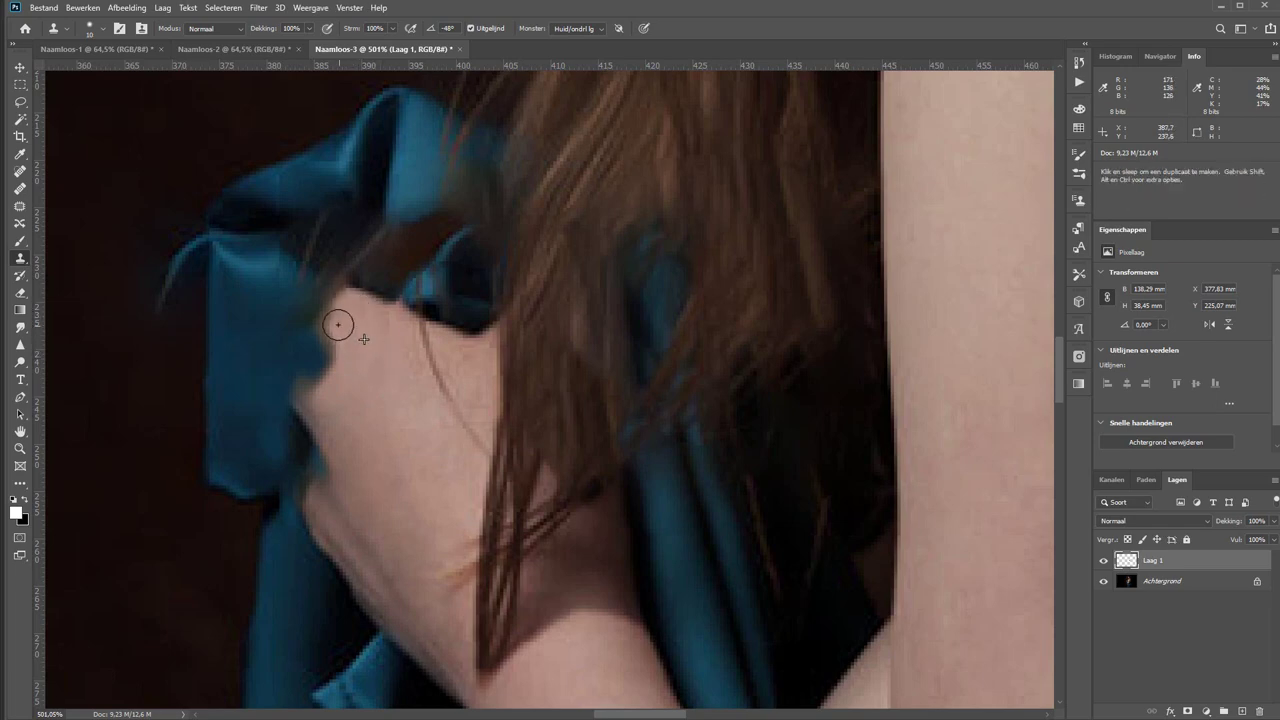
left_click(355, 431, "alt")
left_click_drag(314, 401, 326, 424)
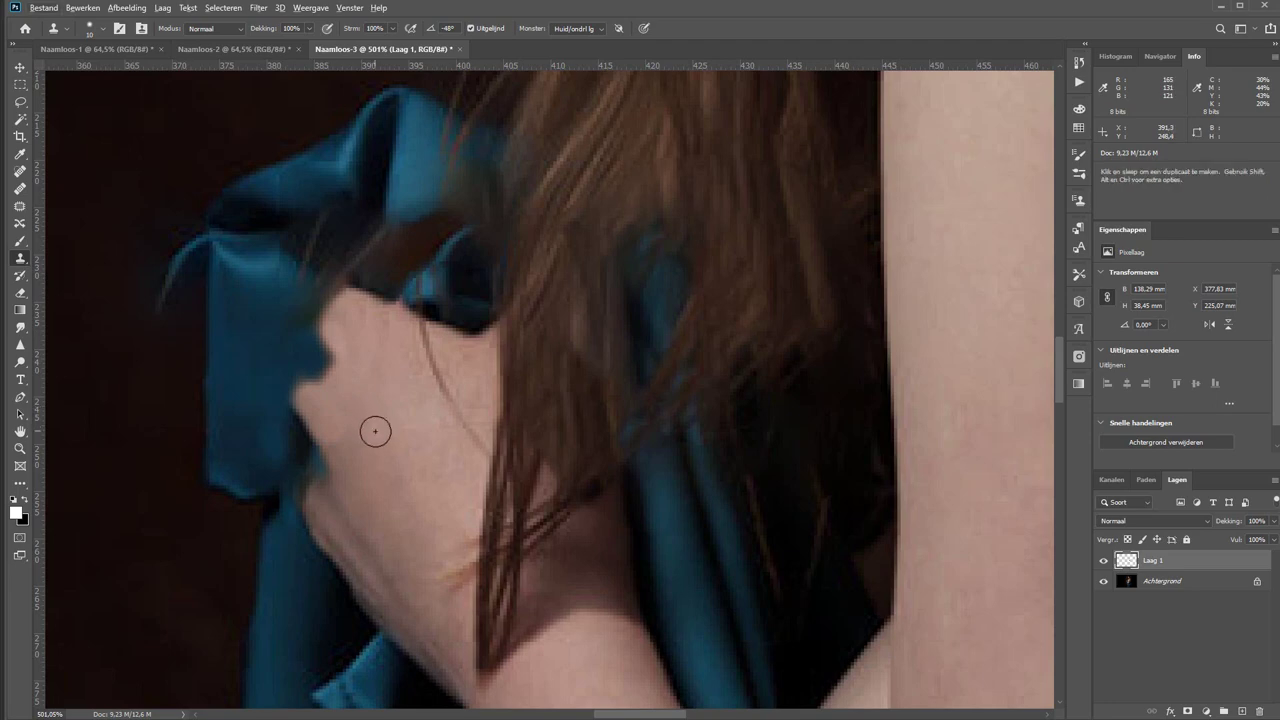
Repaint the hand's left edge at 30% opacity, then fit the whole portrait on screen.
key("3")
left_click(369, 412, "alt")
mouse_move(328, 388)
left_mouse_down()
mouse_move(320, 354)
mouse_move(337, 463)
left_mouse_up()
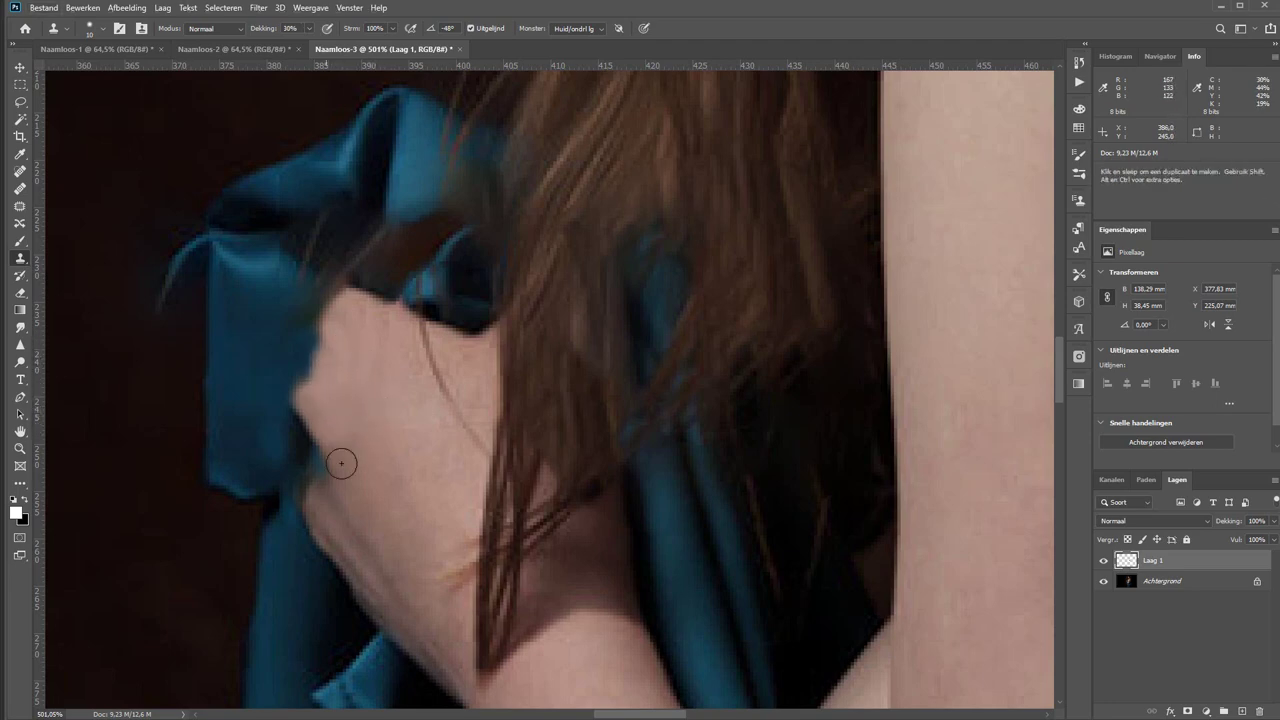
key("bracketright")
key("bracketright")
key("bracketright")
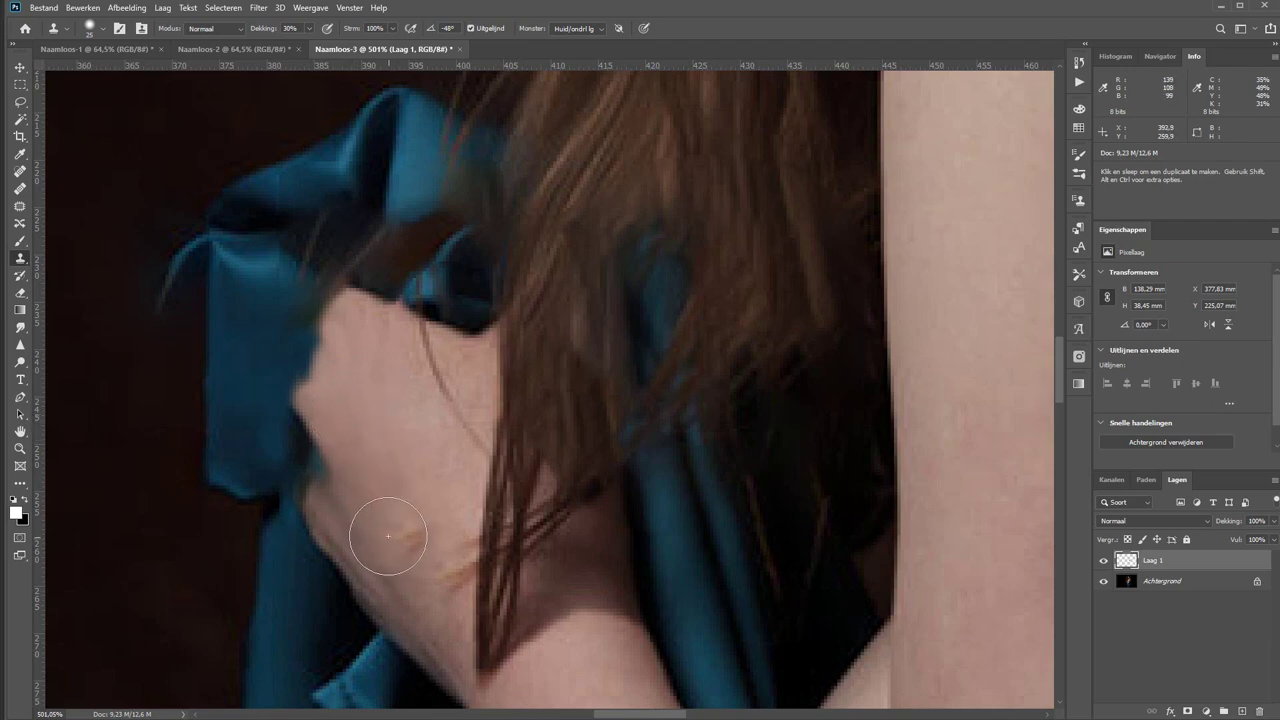
key("bracketleft")
key("bracketleft")
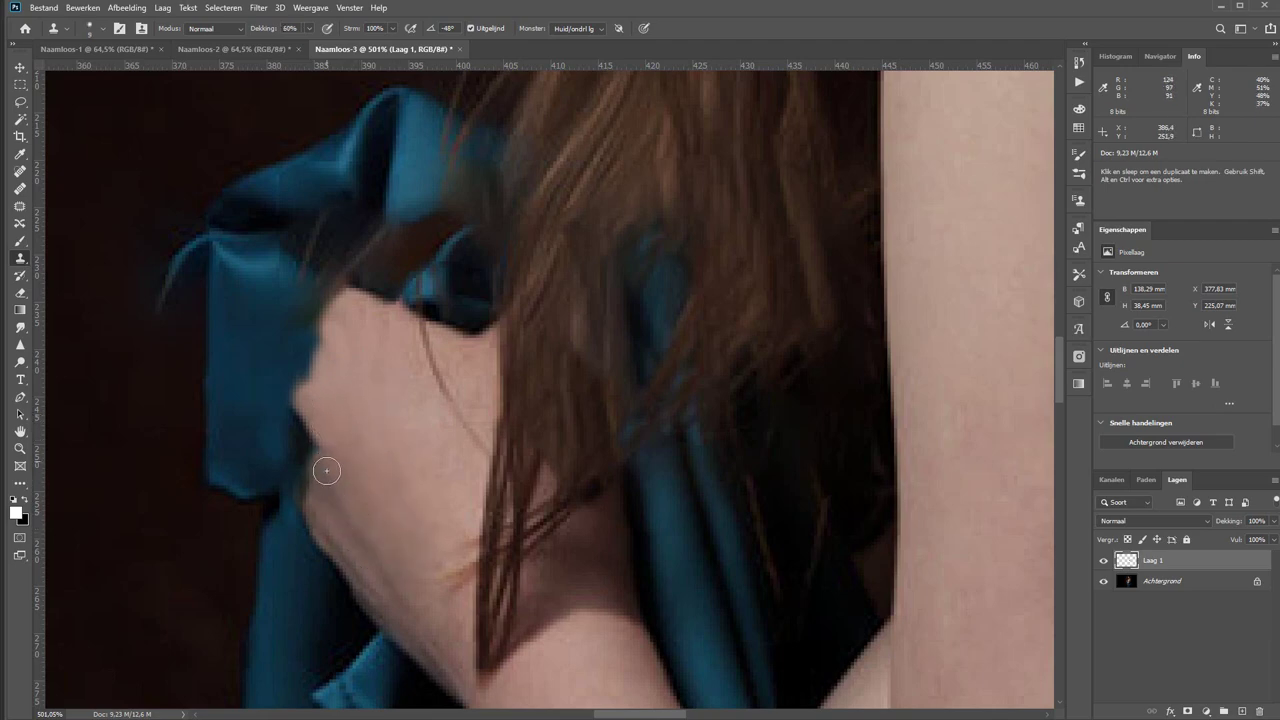
key("ctrl+0")
key("z")
left_click_drag(614, 424, 466, 340)
key("s")
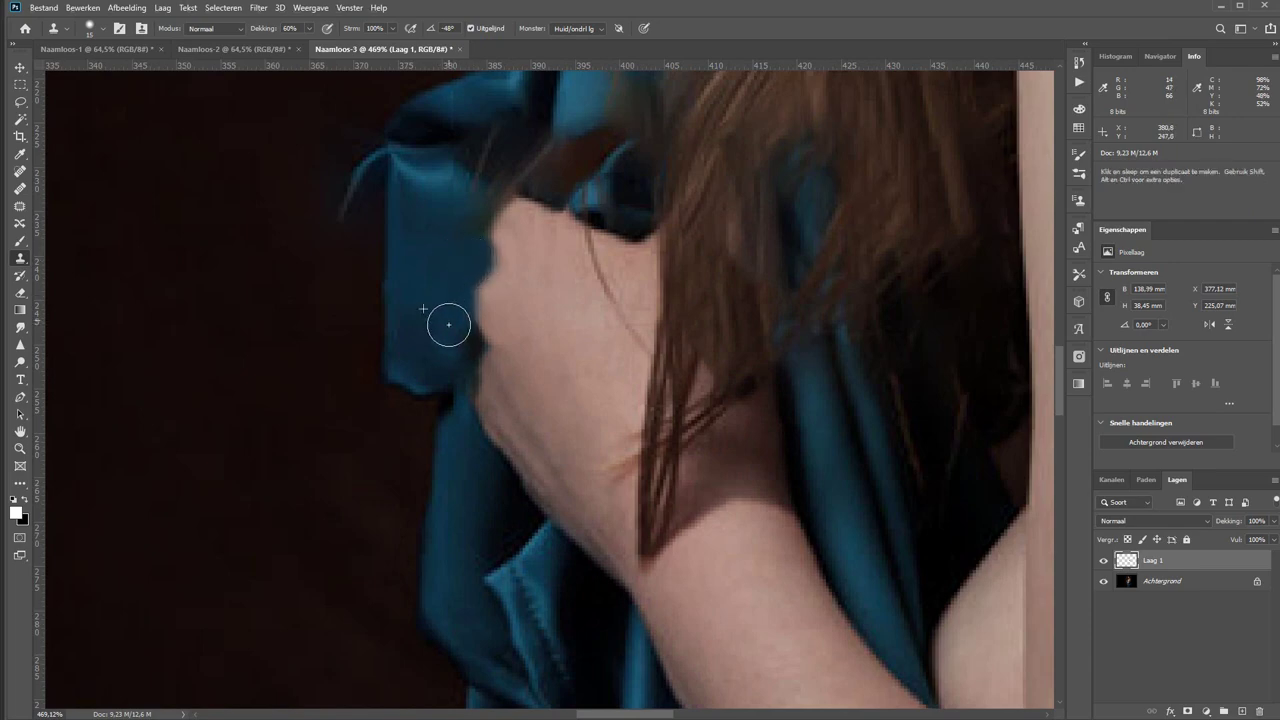
key("ctrl+0")
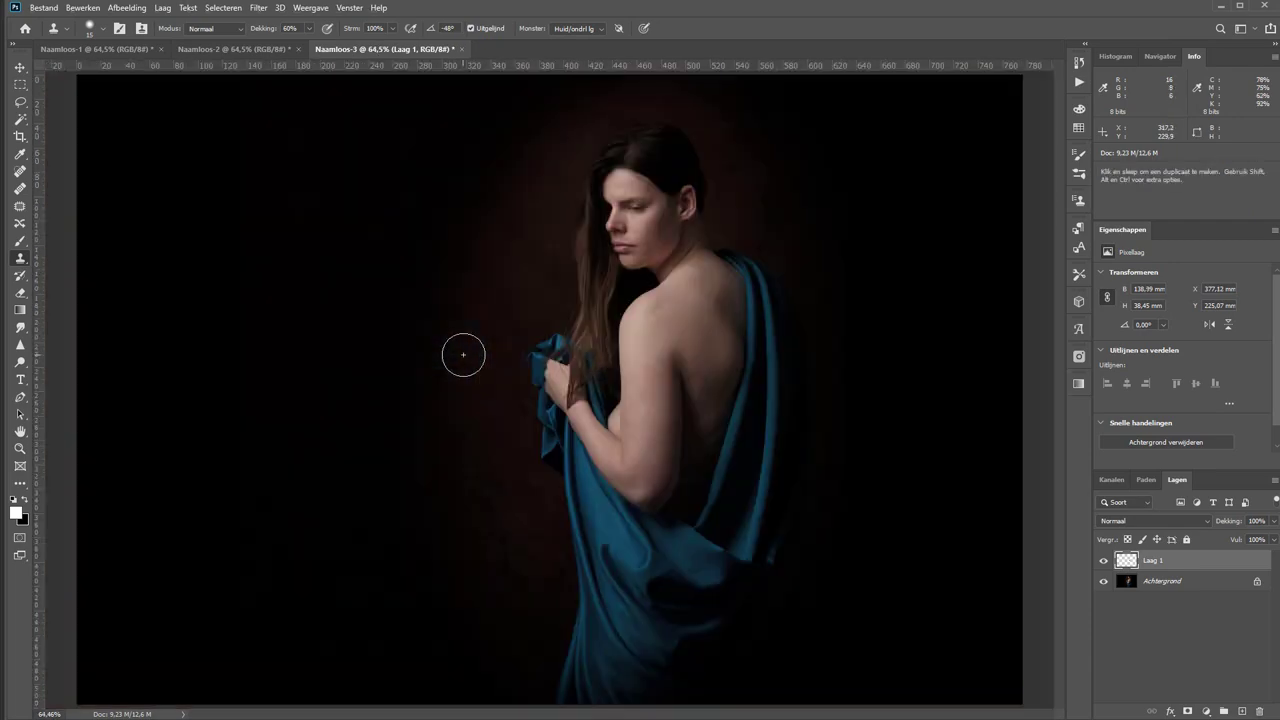